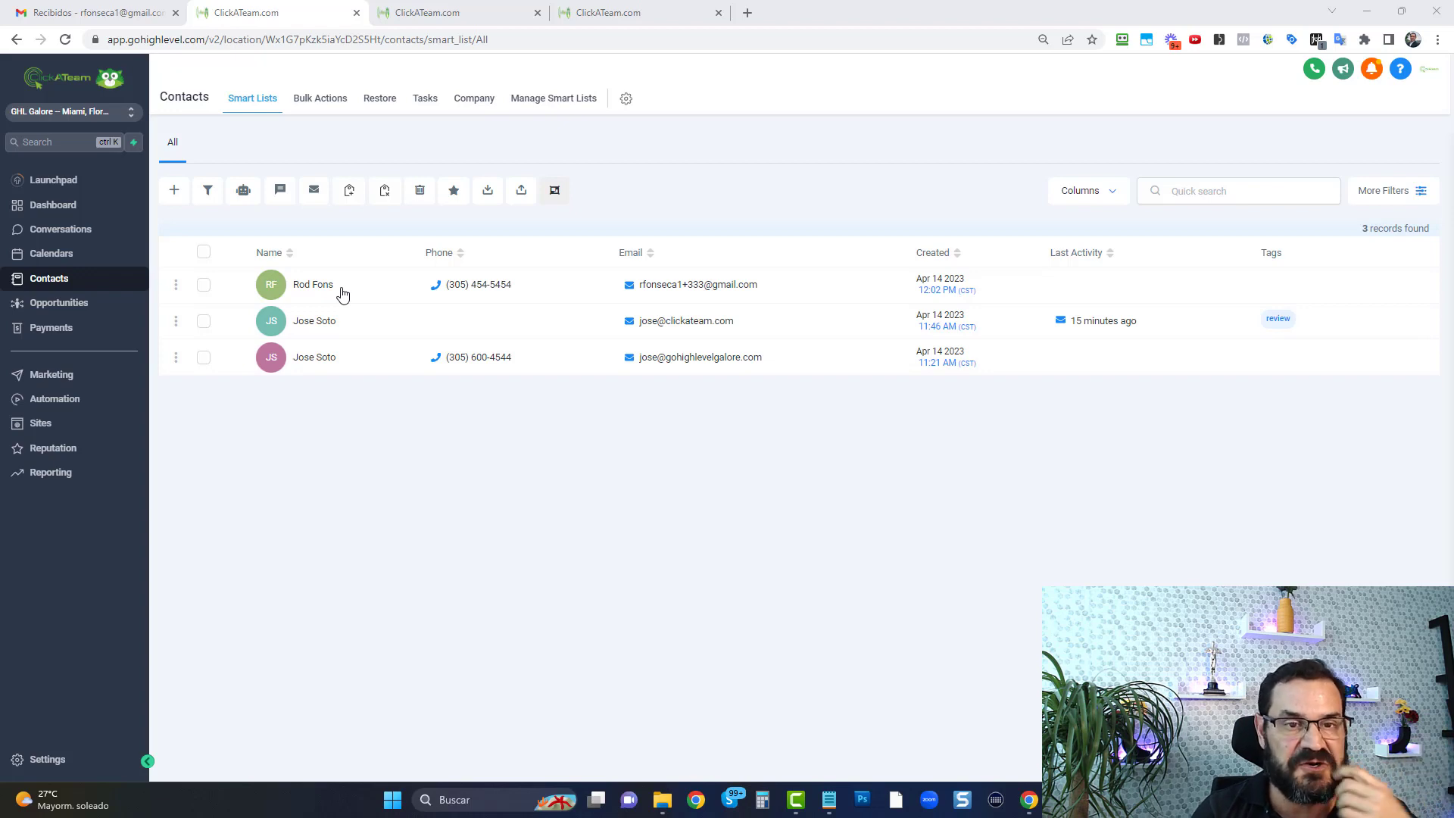
Open the most recently created contact's record and add the existing "review" tag
left_click(343, 294)
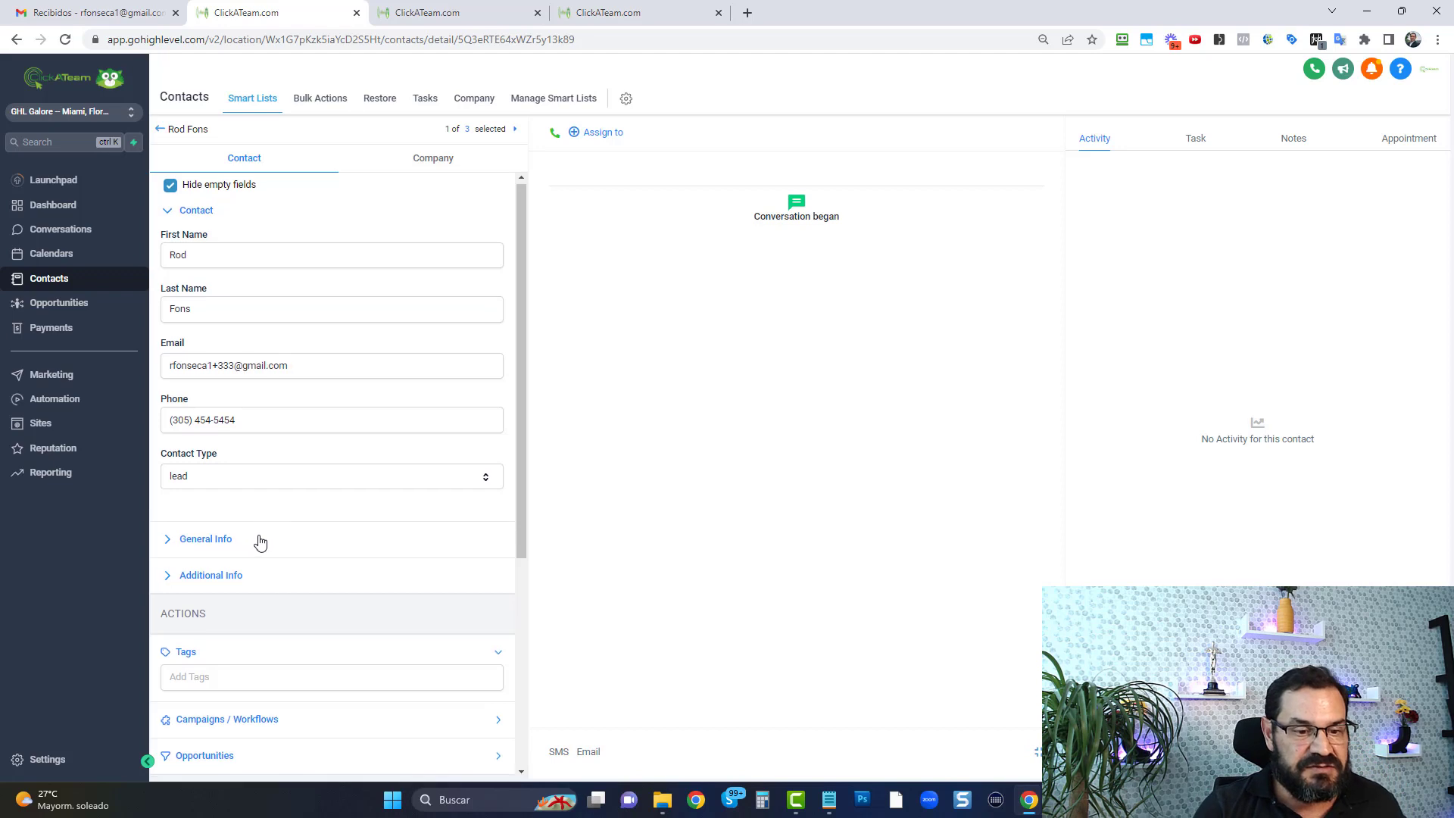
scroll(260, 542, "down", 1)
left_click(280, 604)
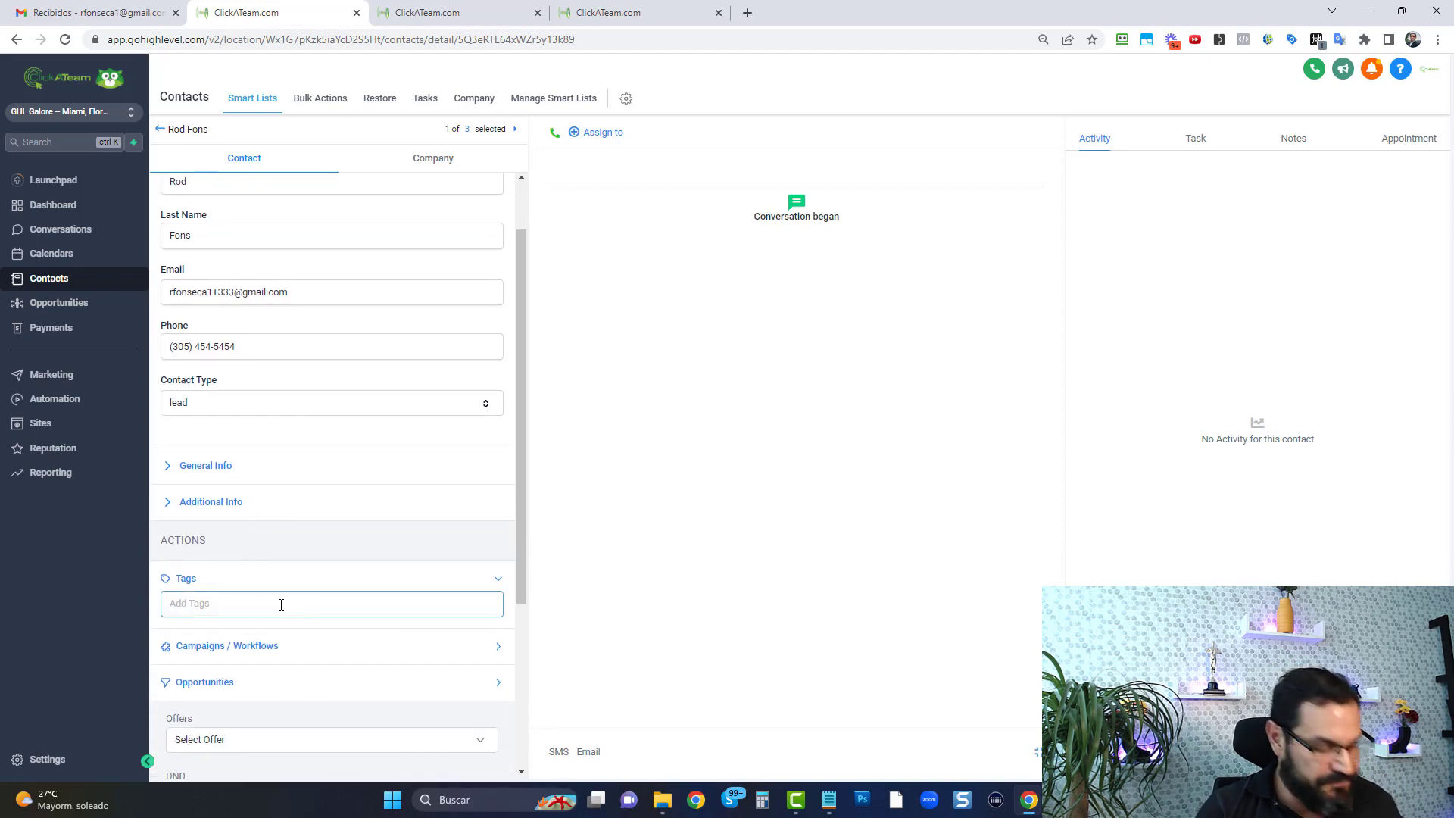
type("review")
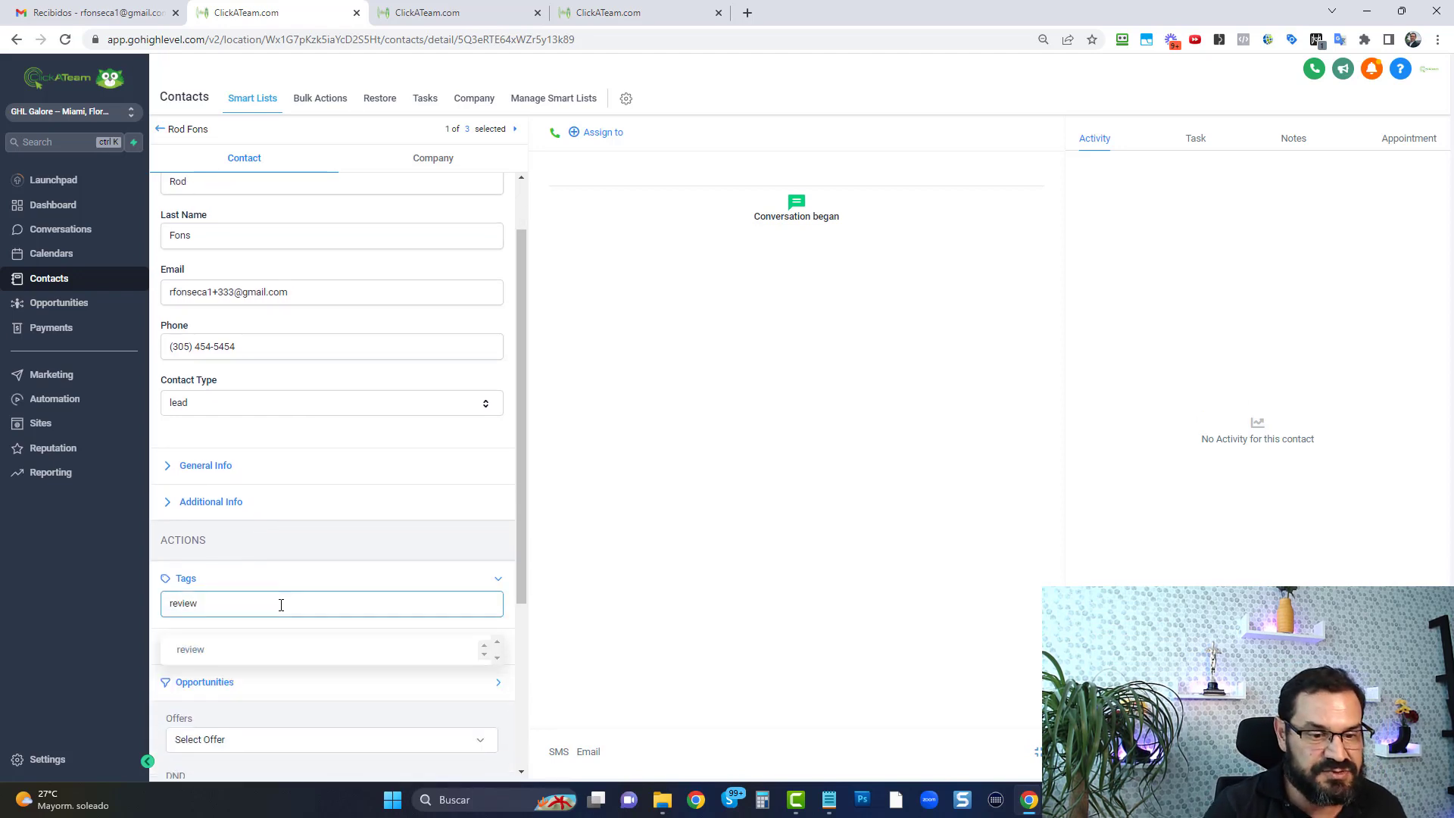
left_click(250, 654)
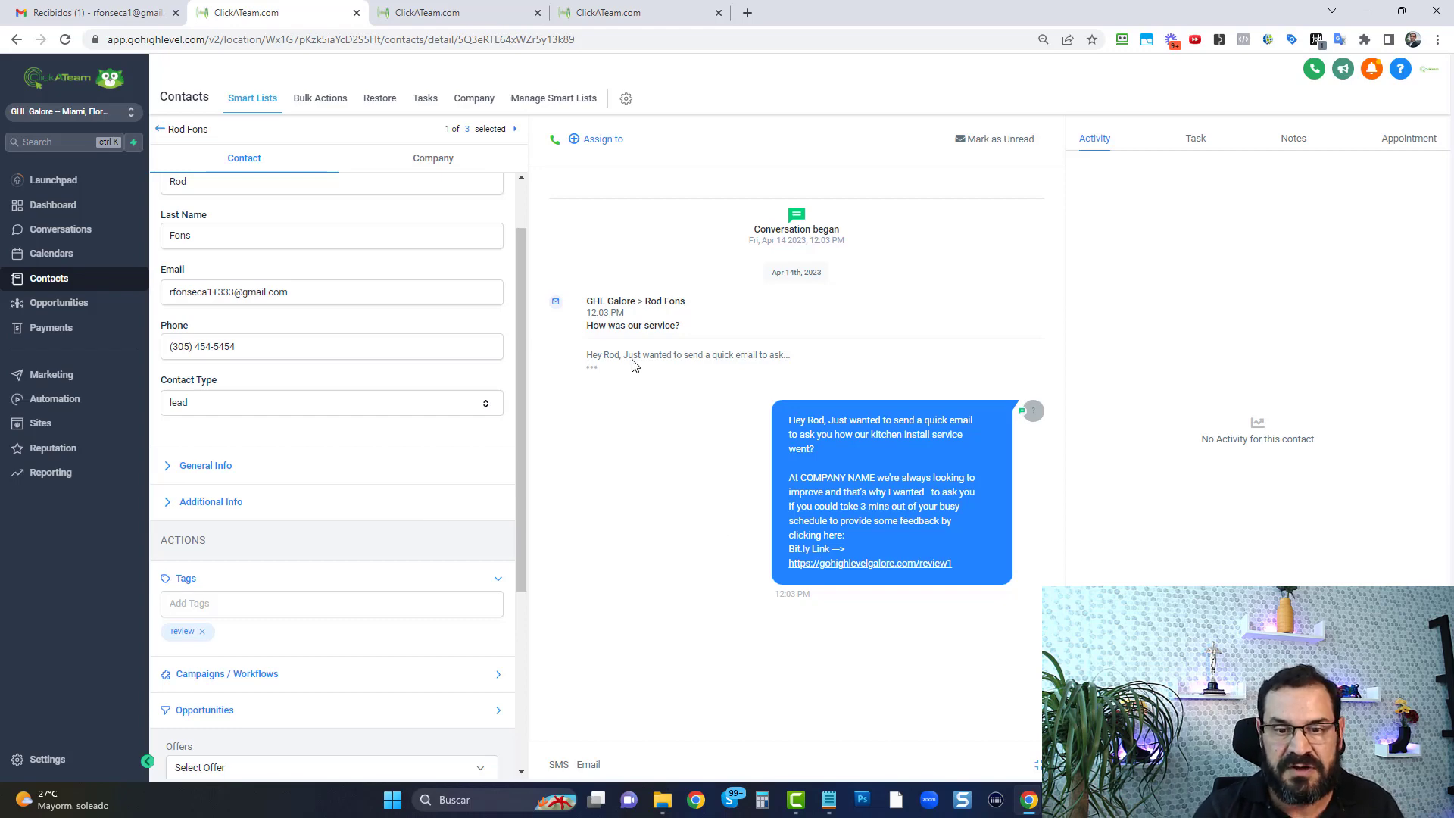
Expand the "How was our service?" email in the contact's conversation and read it along with the text message below
left_click(592, 372)
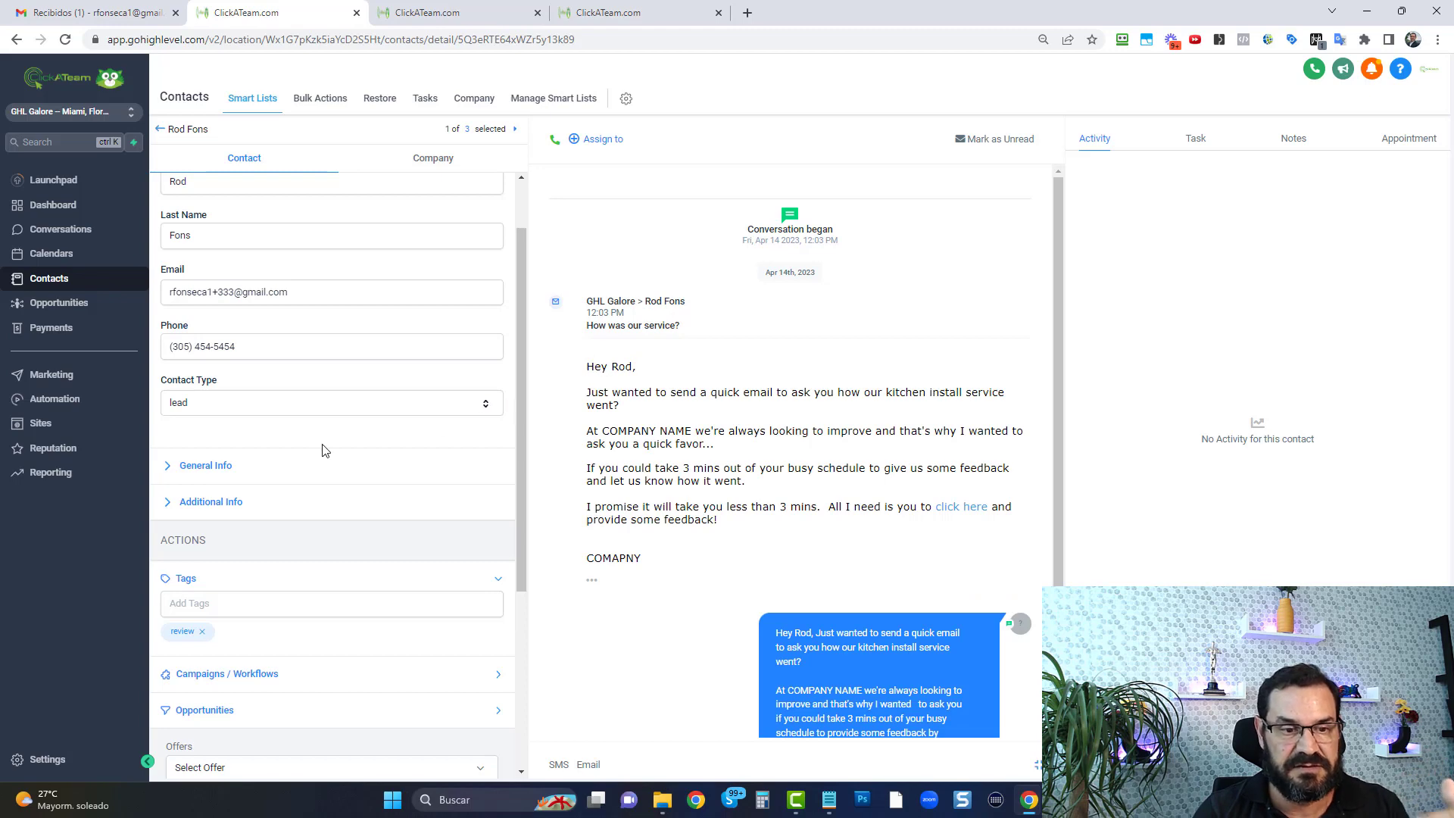
left_click_drag(587, 366, 652, 555)
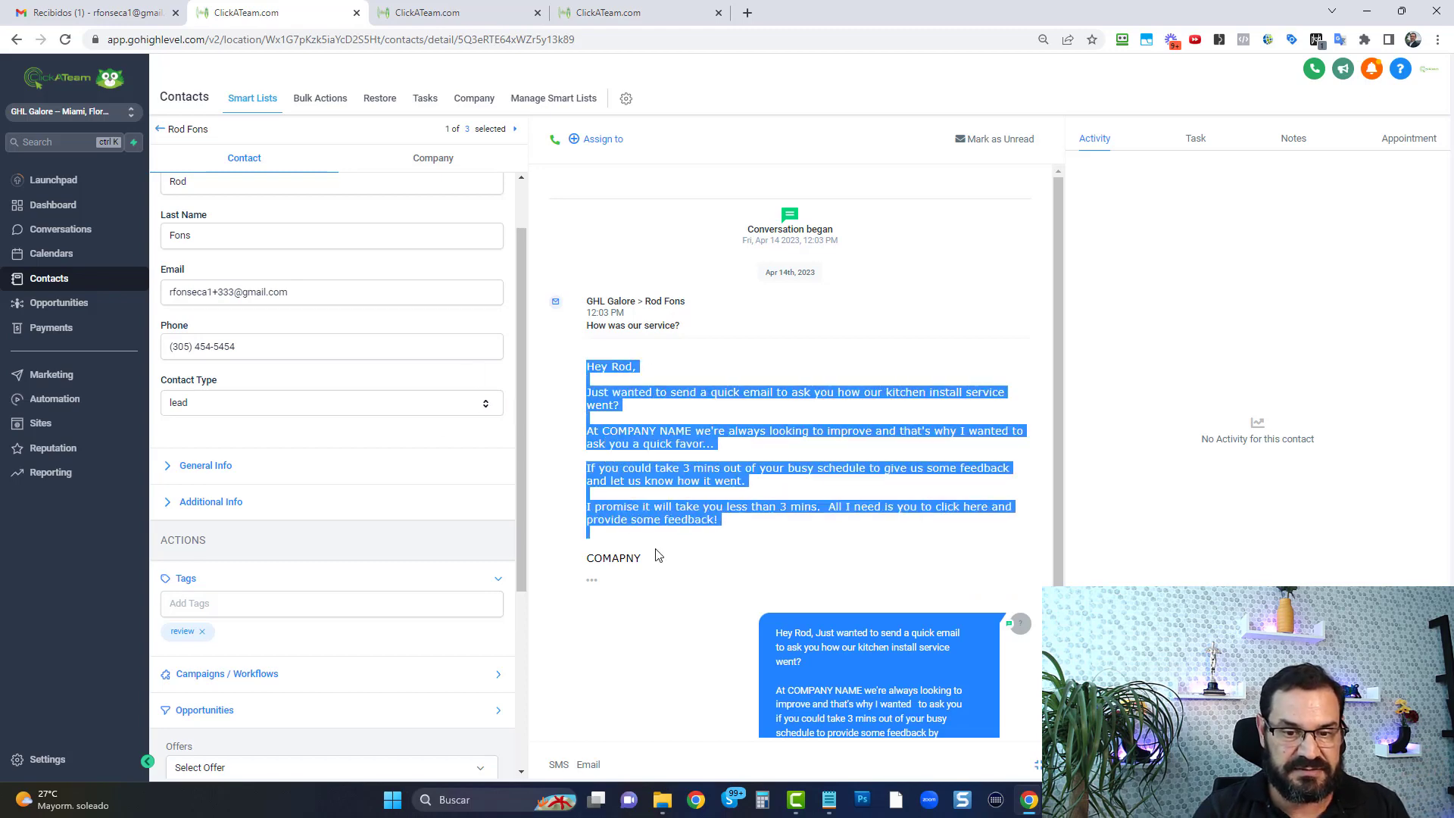
scroll(833, 578, "down", 2)
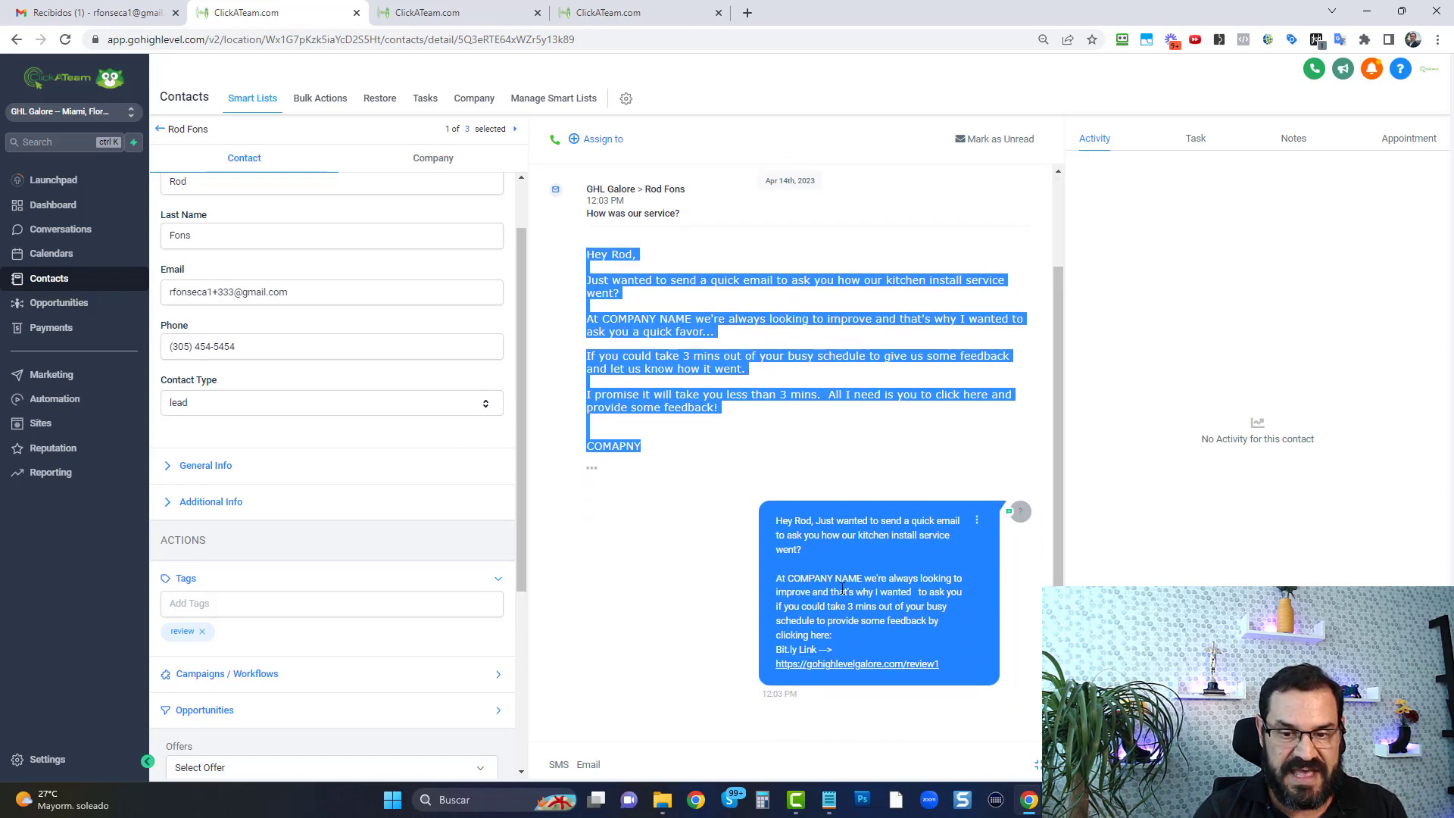
scroll(842, 588, "up", 2)
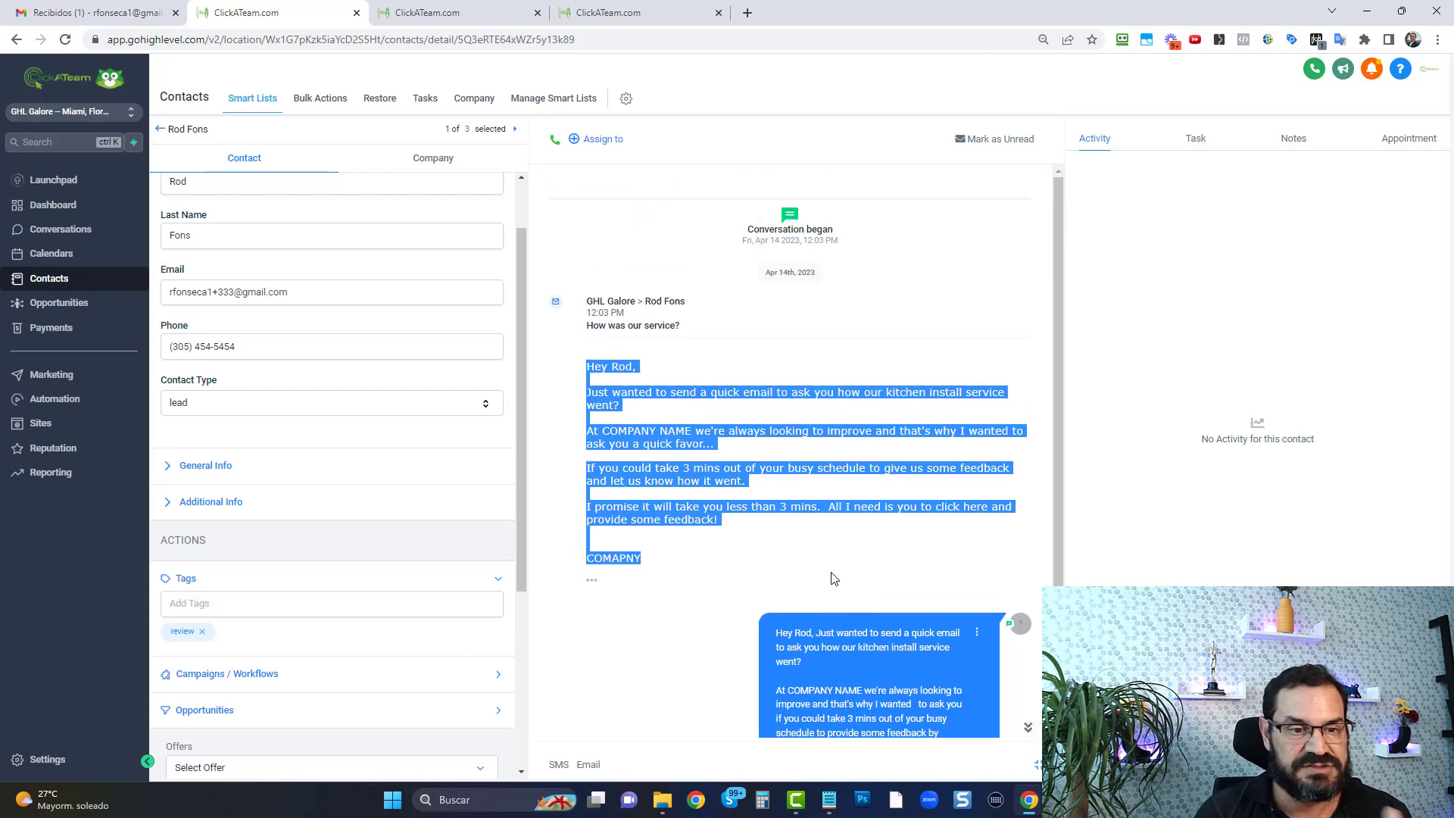
Switch to Gmail, open the "How was our service?" email and follow its "click here" feedback link
left_click(115, 13)
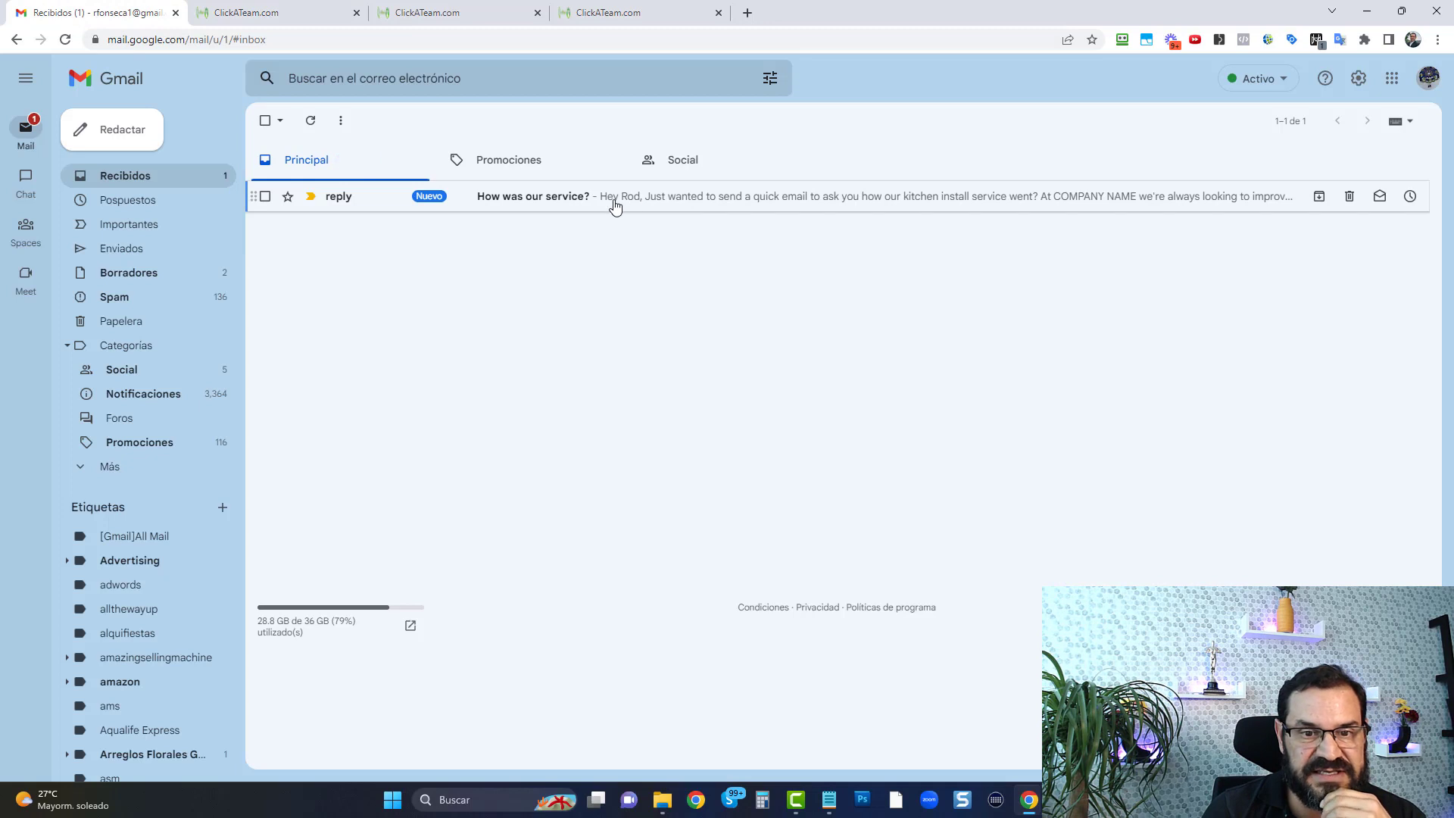
left_click(615, 198)
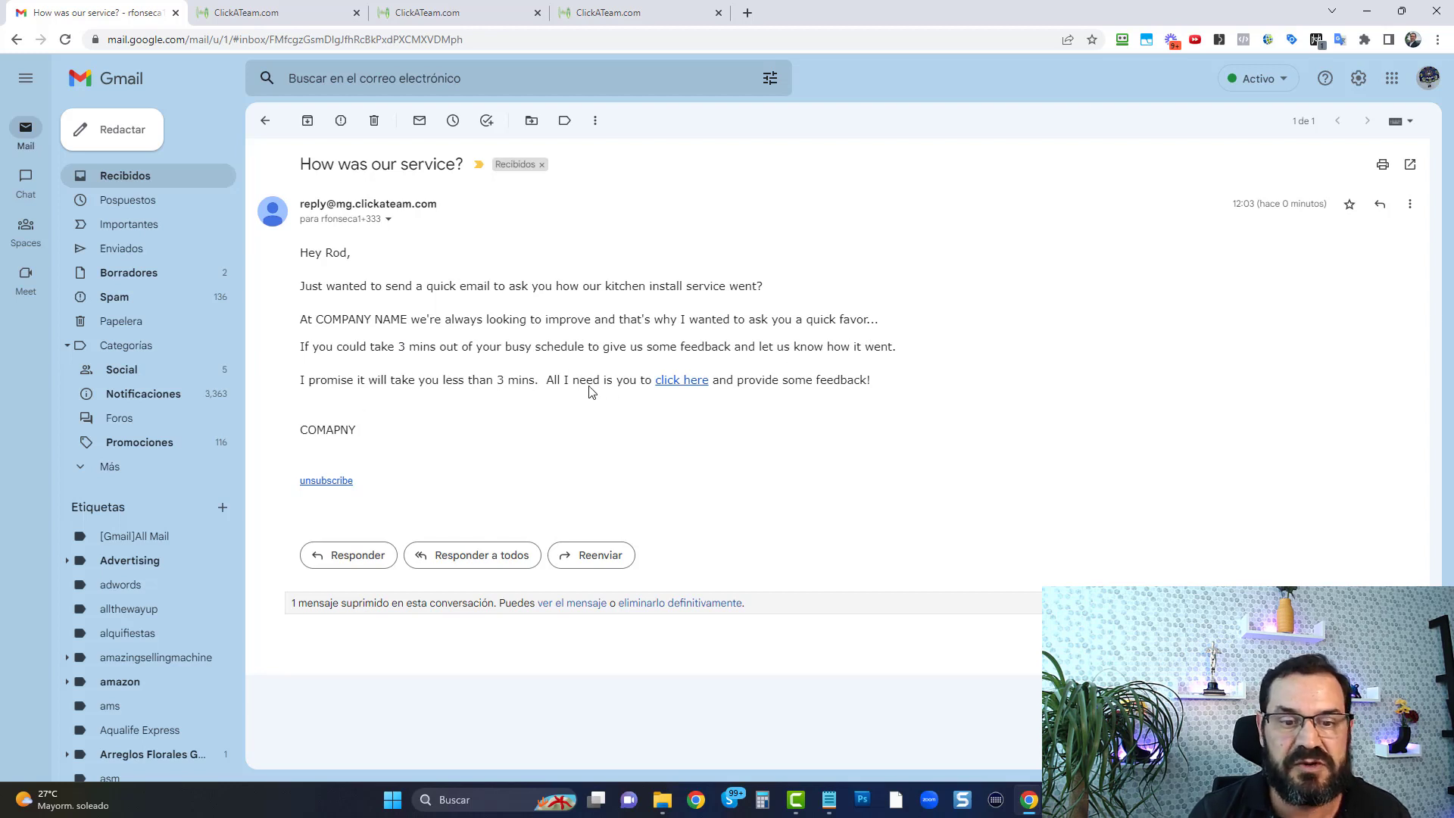
left_click(690, 391)
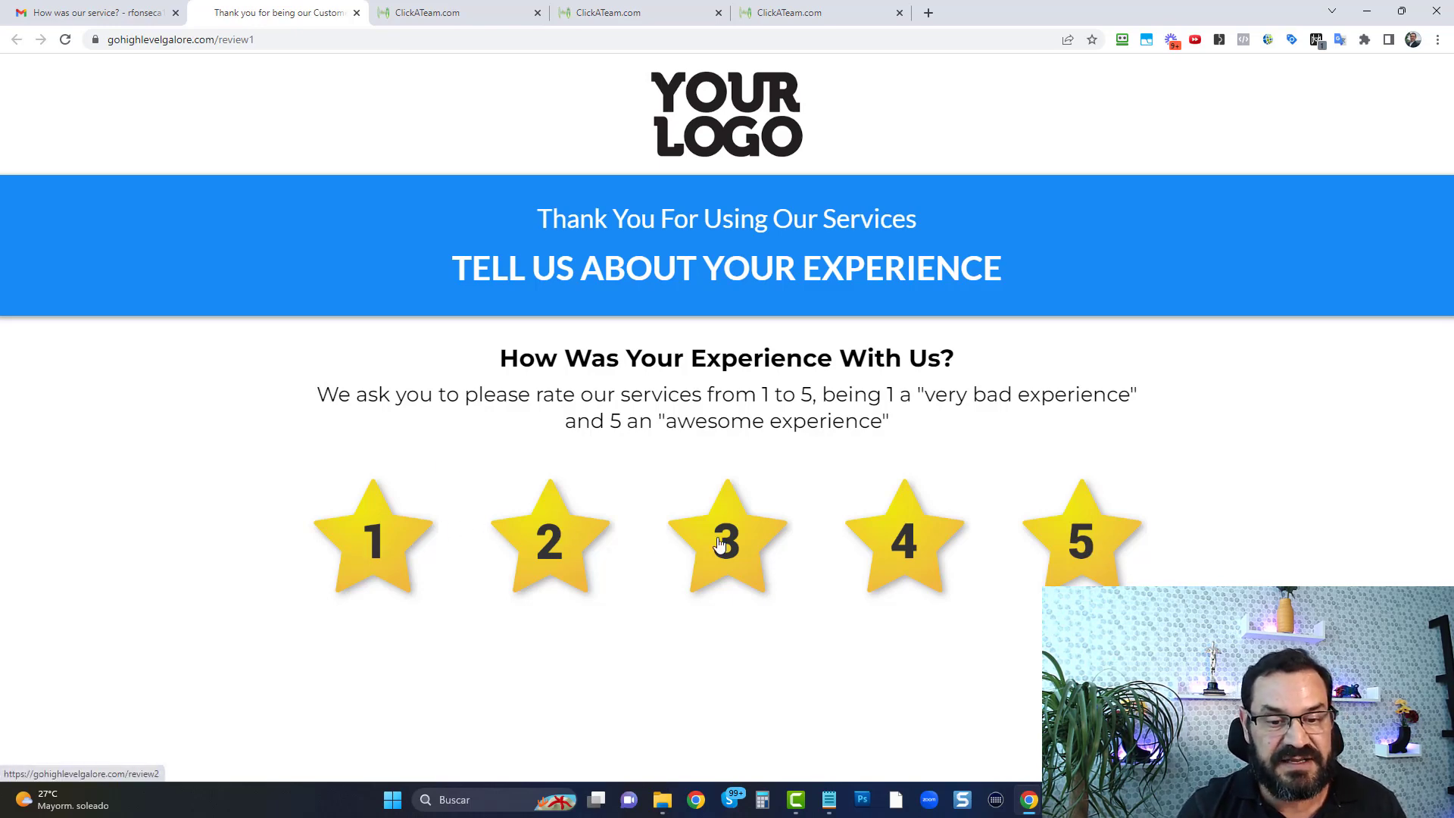
Rate the service 2 stars and fill in the customer's full name, email and phone number on the feedback form
left_click(547, 549)
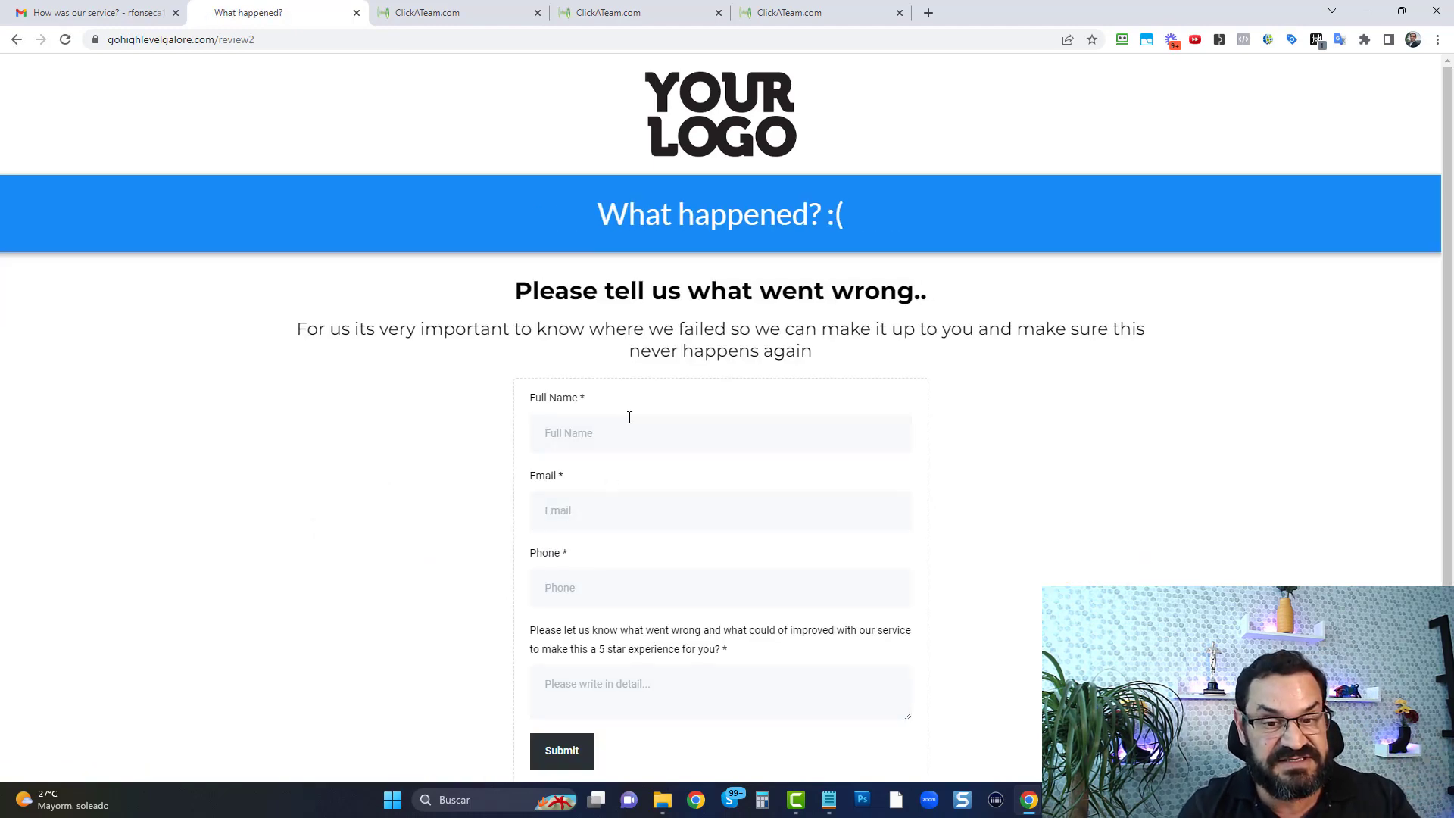
scroll(629, 417, "down", 1)
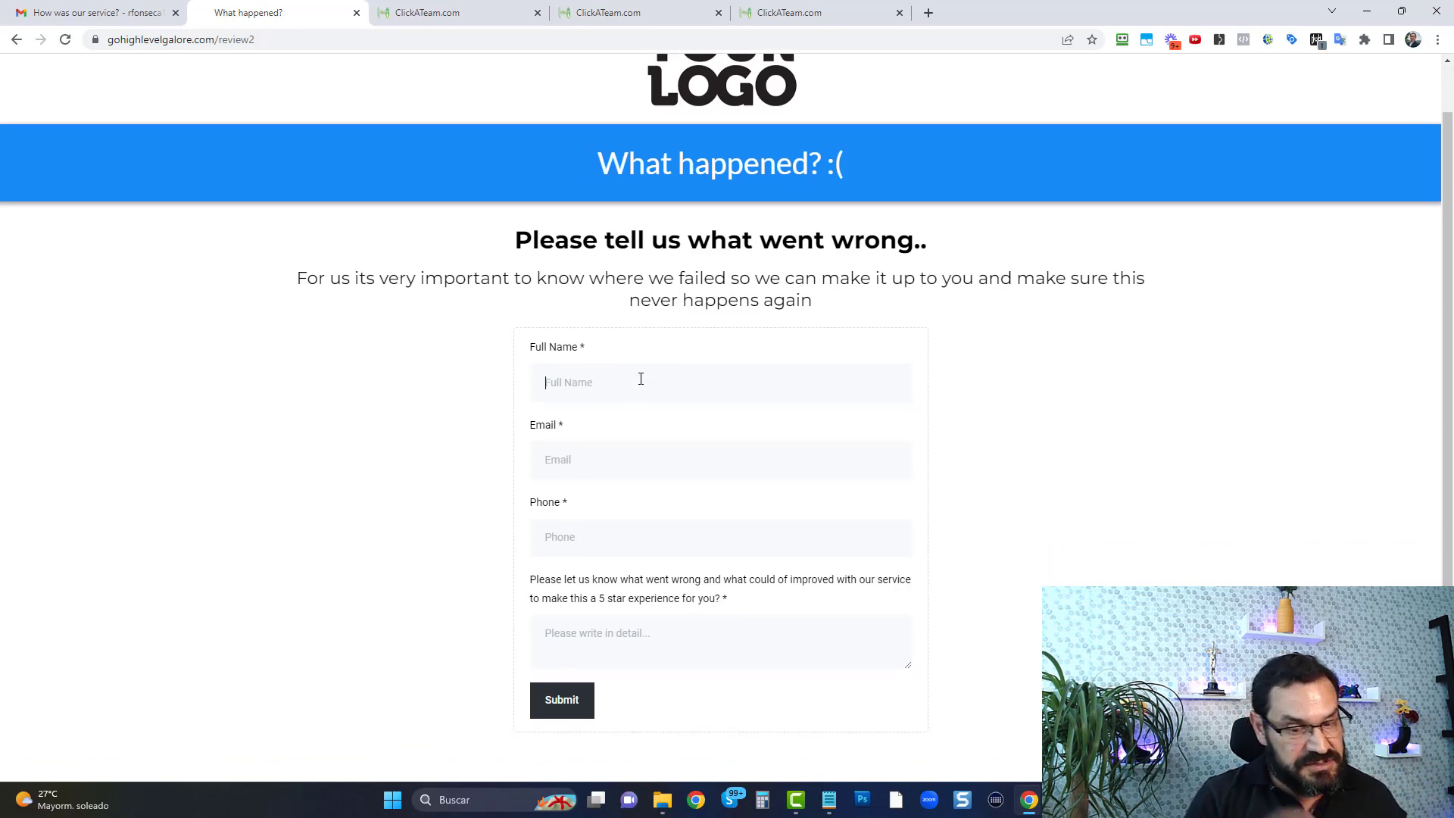
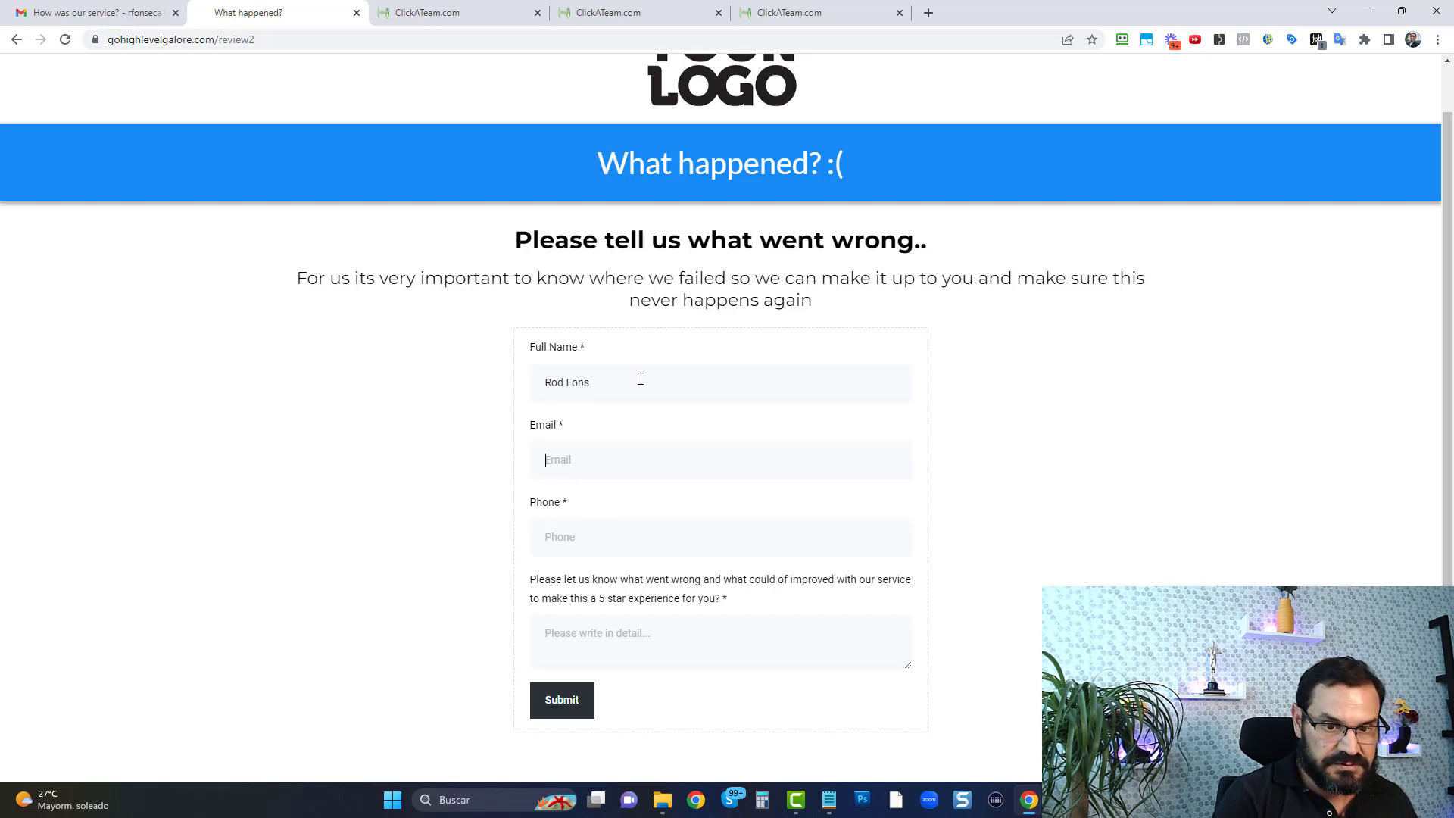
key("ctrl+v")
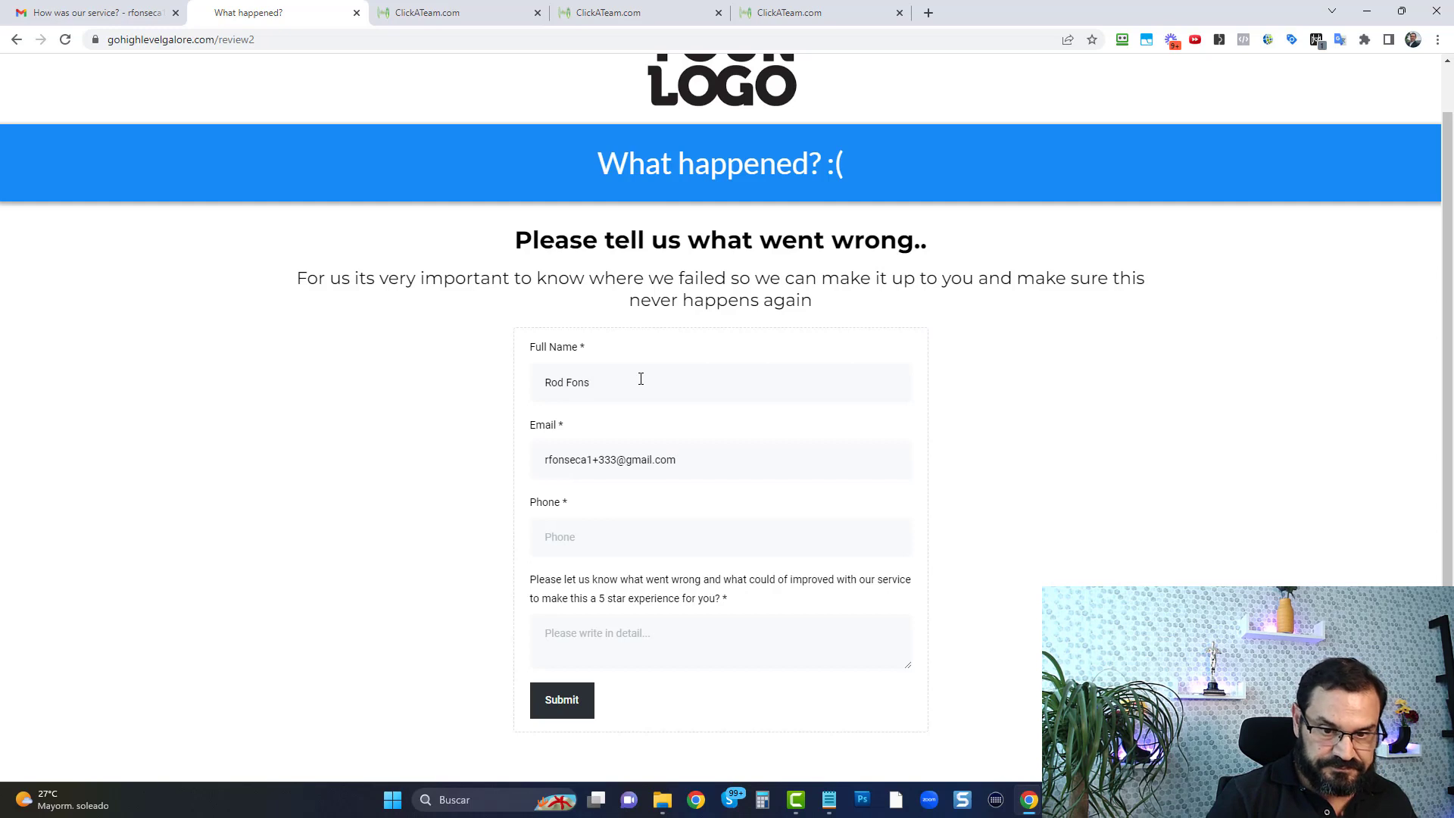
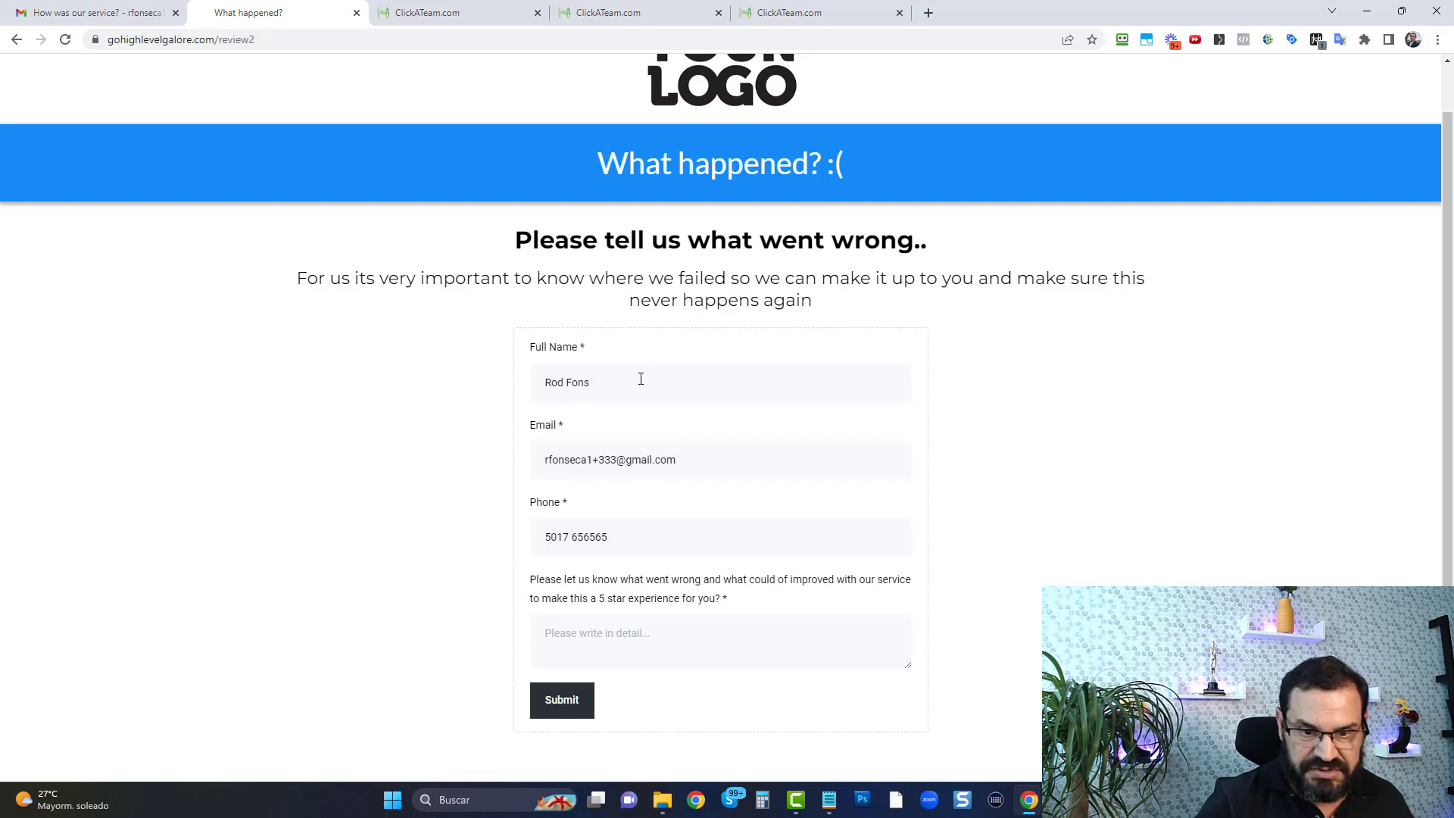
type("it")
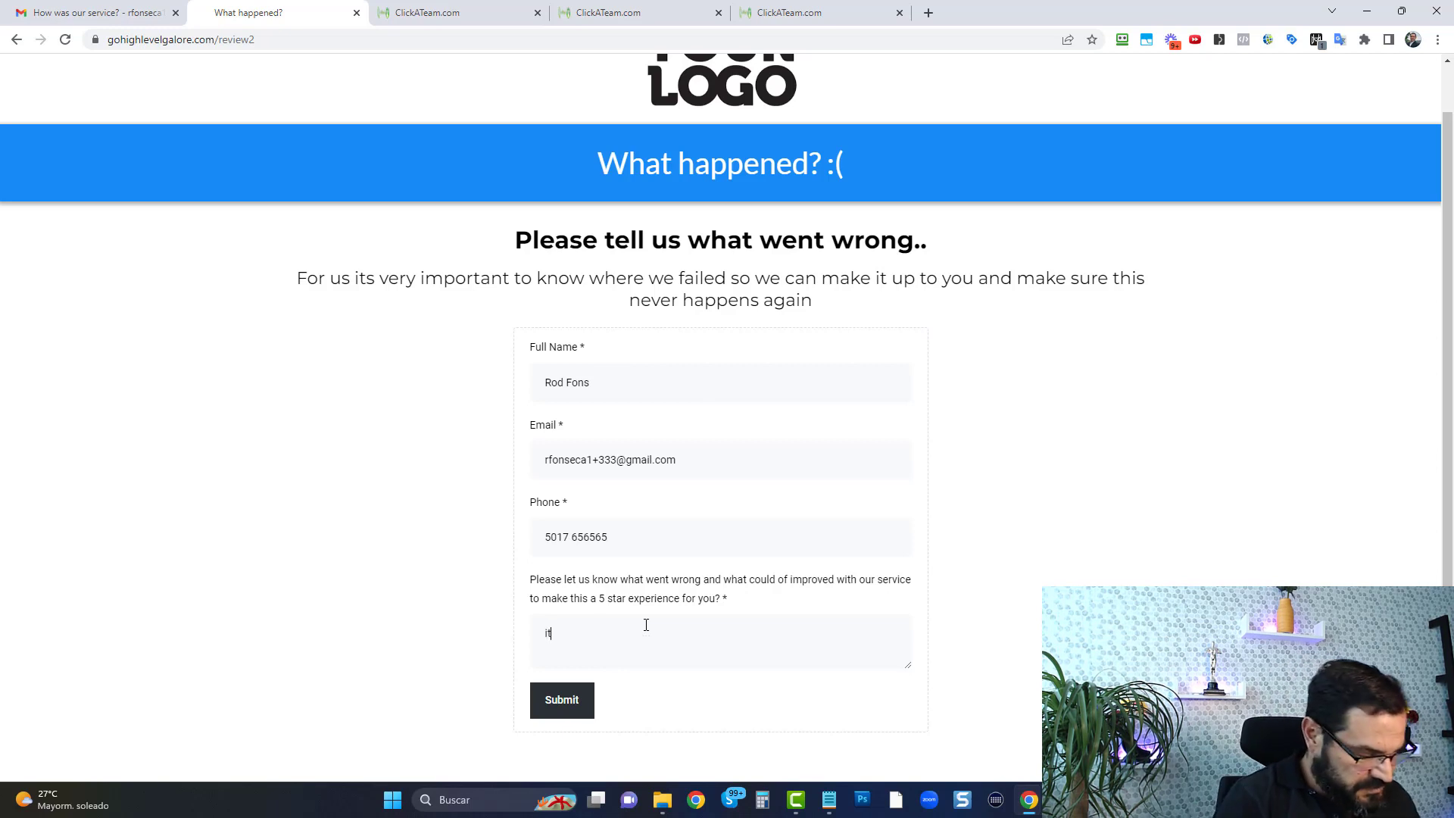
type(" was a horrible ")
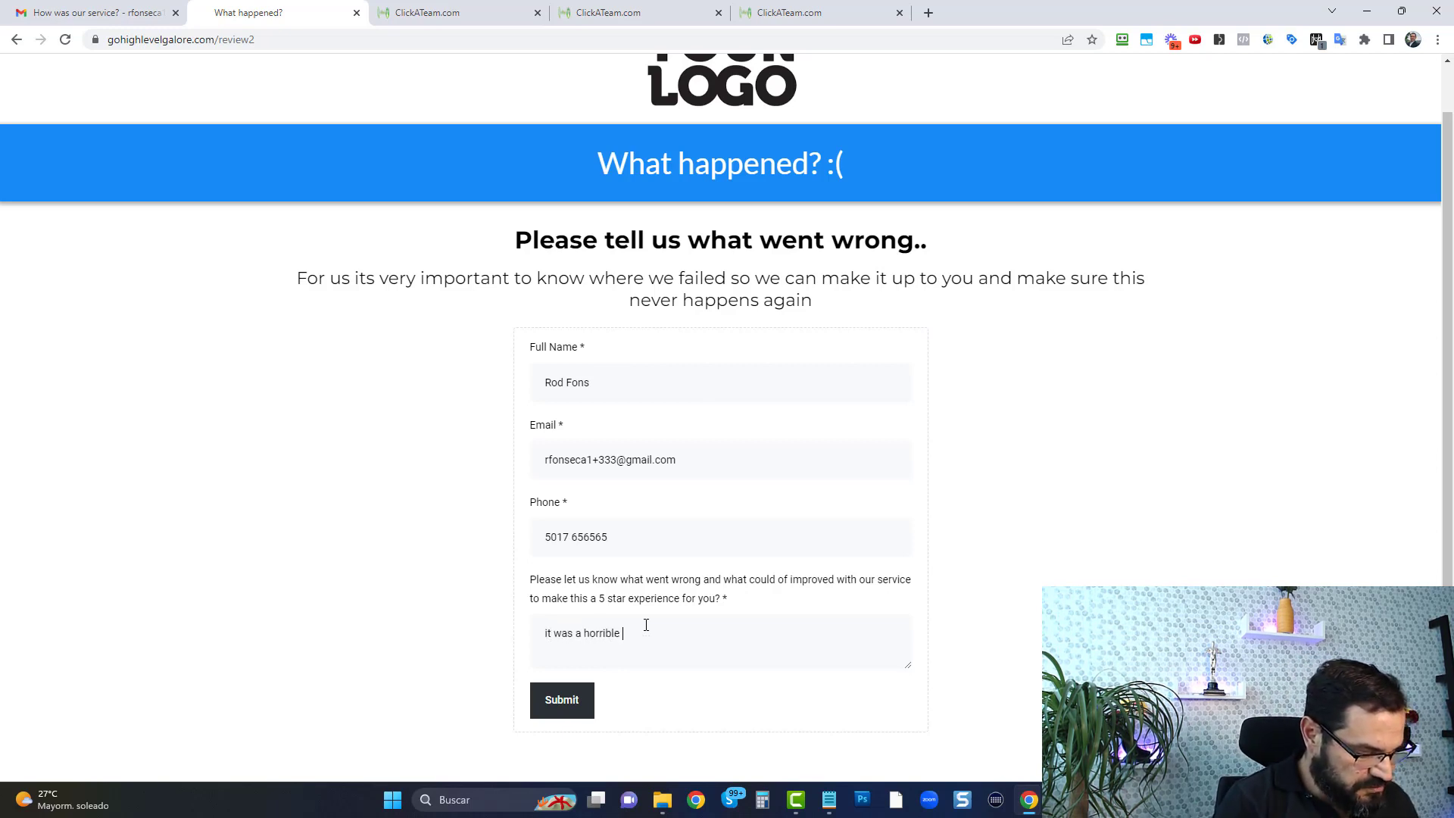
type("experience ")
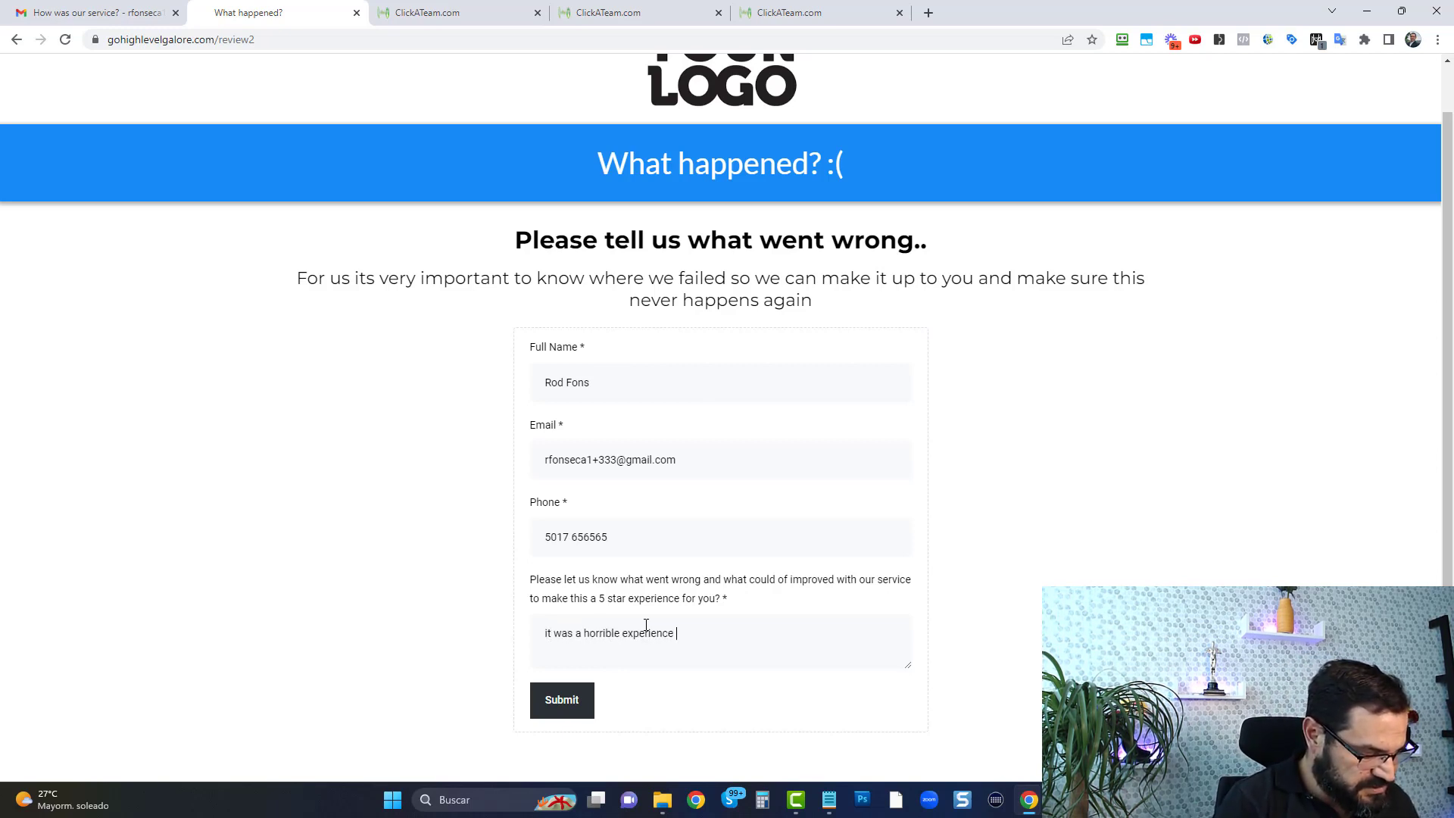
type("because...")
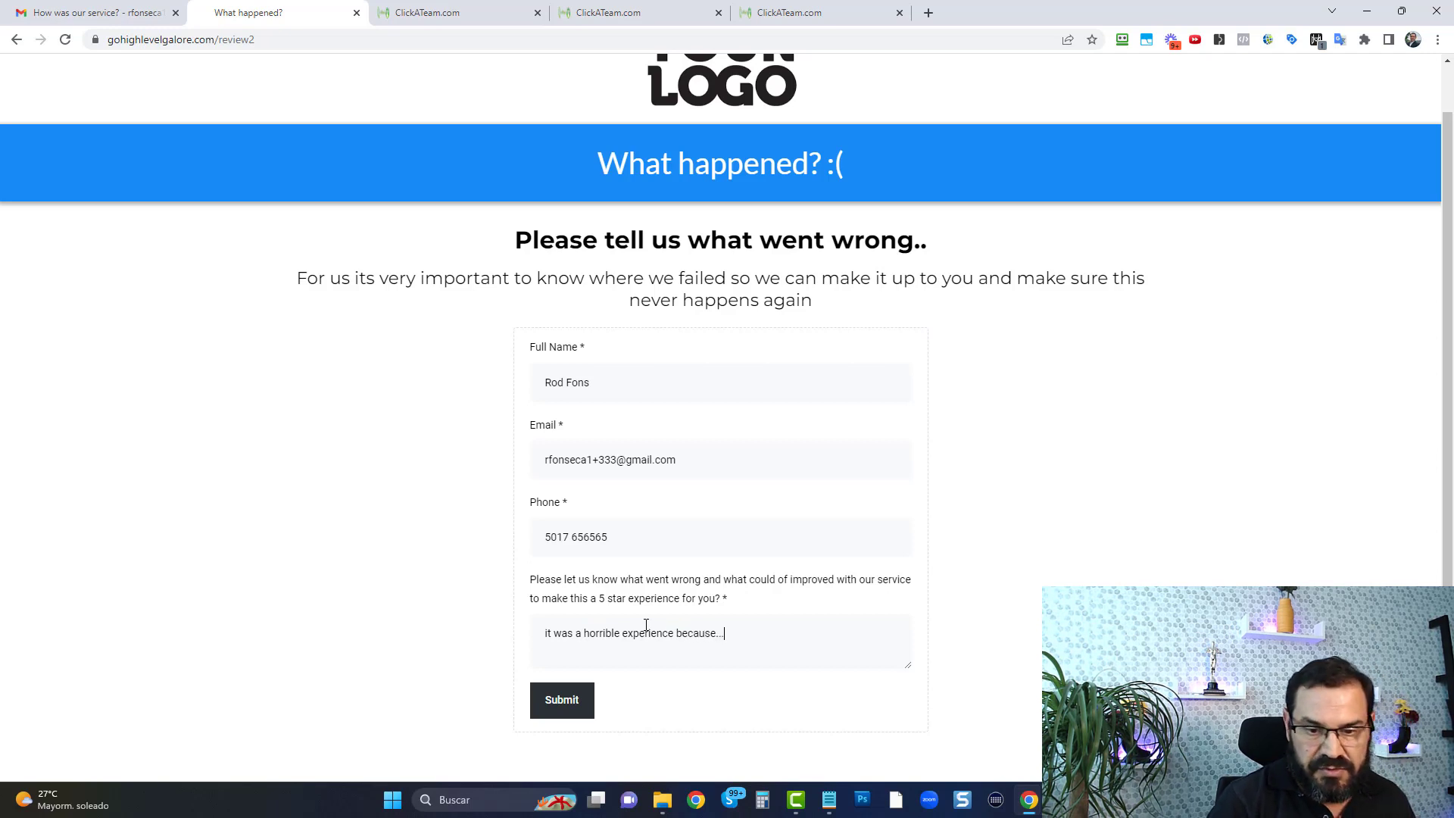
Enter "it was a horrible experience because..." as the explanation of what went wrong and submit the feedback form
left_click(561, 698)
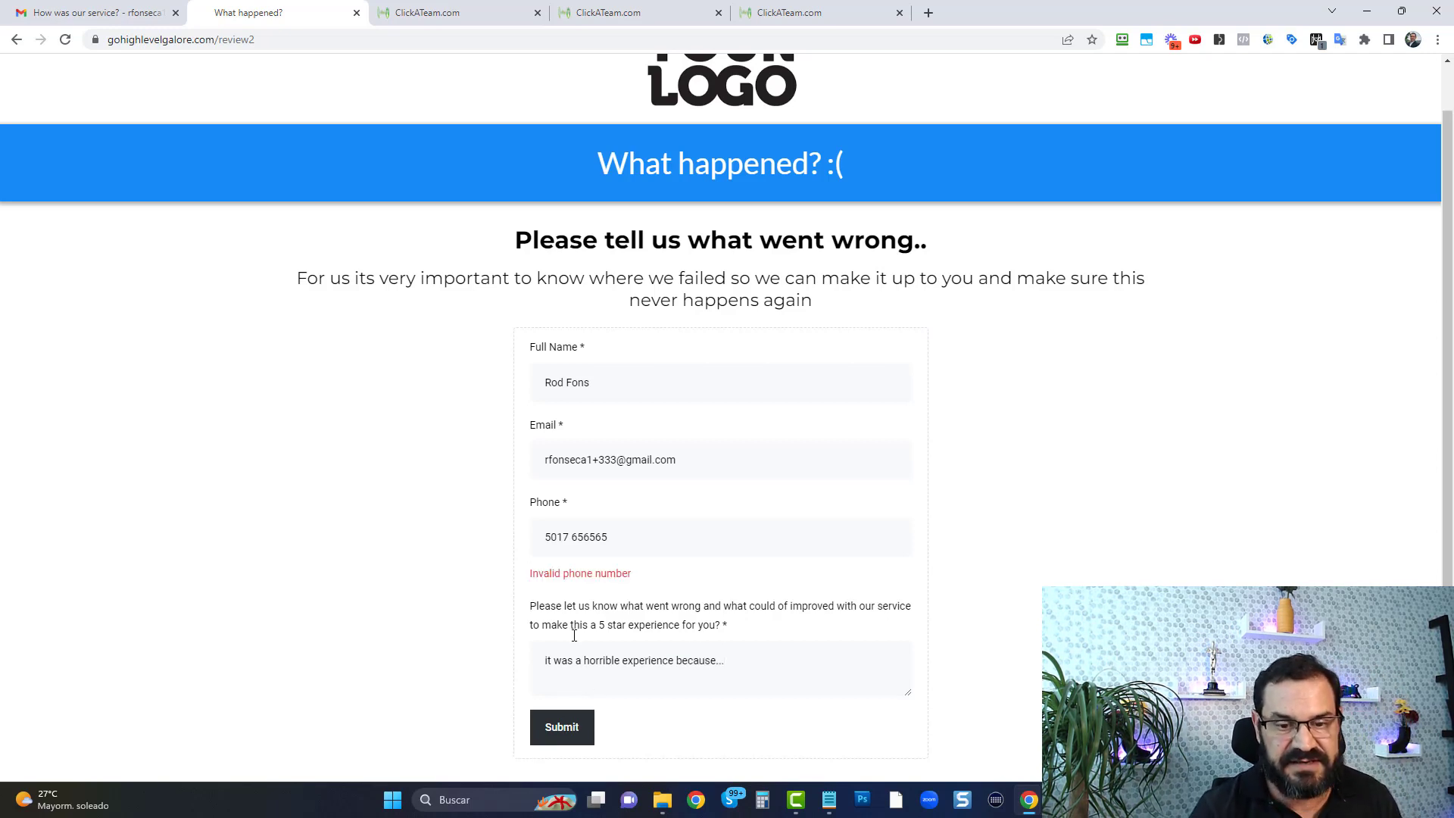
Remove the last two digits from the phone number and resubmit the feedback form
left_click(652, 535)
key("BackSpace")
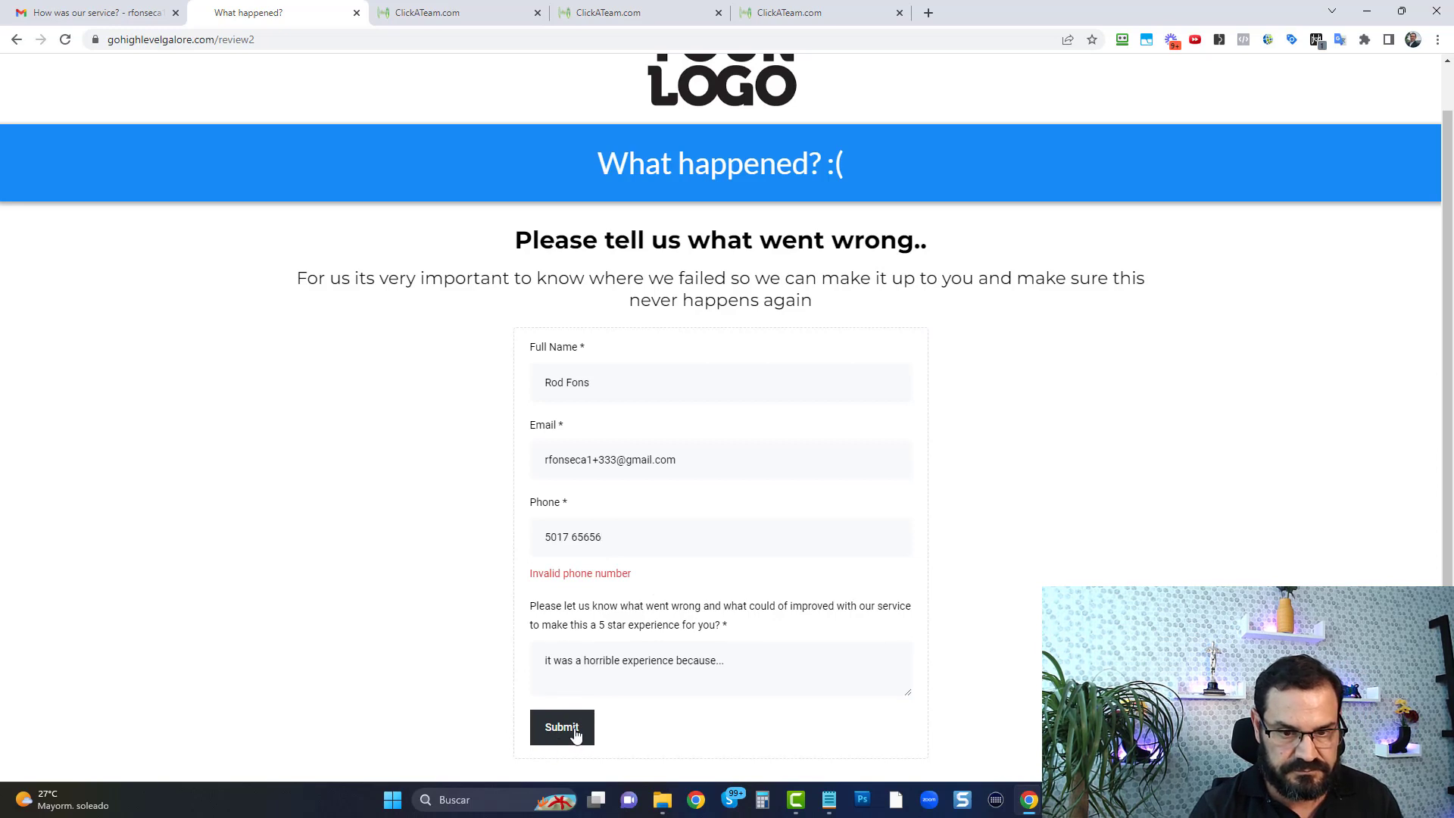
key("BackSpace")
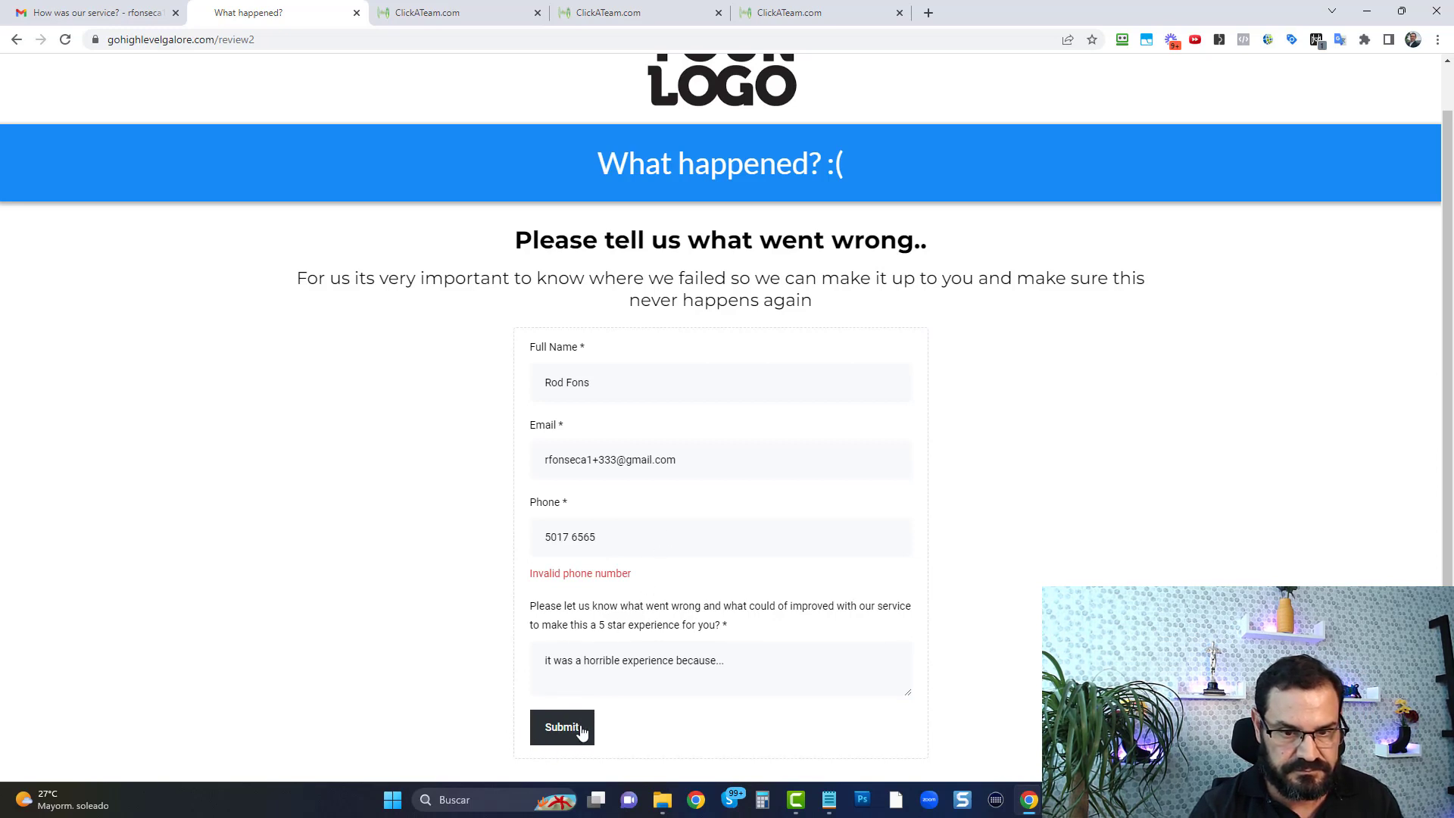
left_click(583, 728)
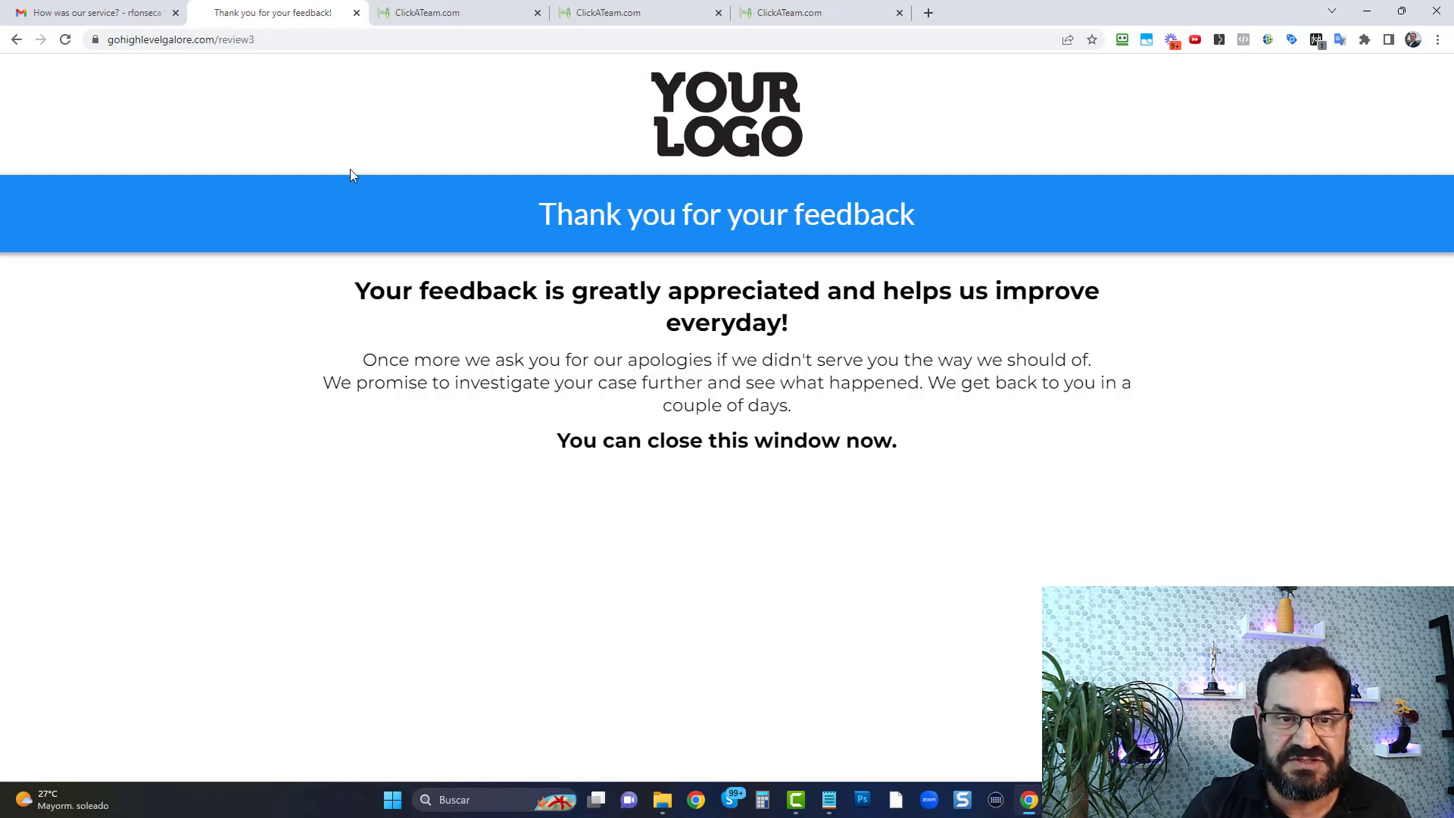
Return to the "Tell us about your experience" rating page and rate the service 4 stars
right_click(17, 39)
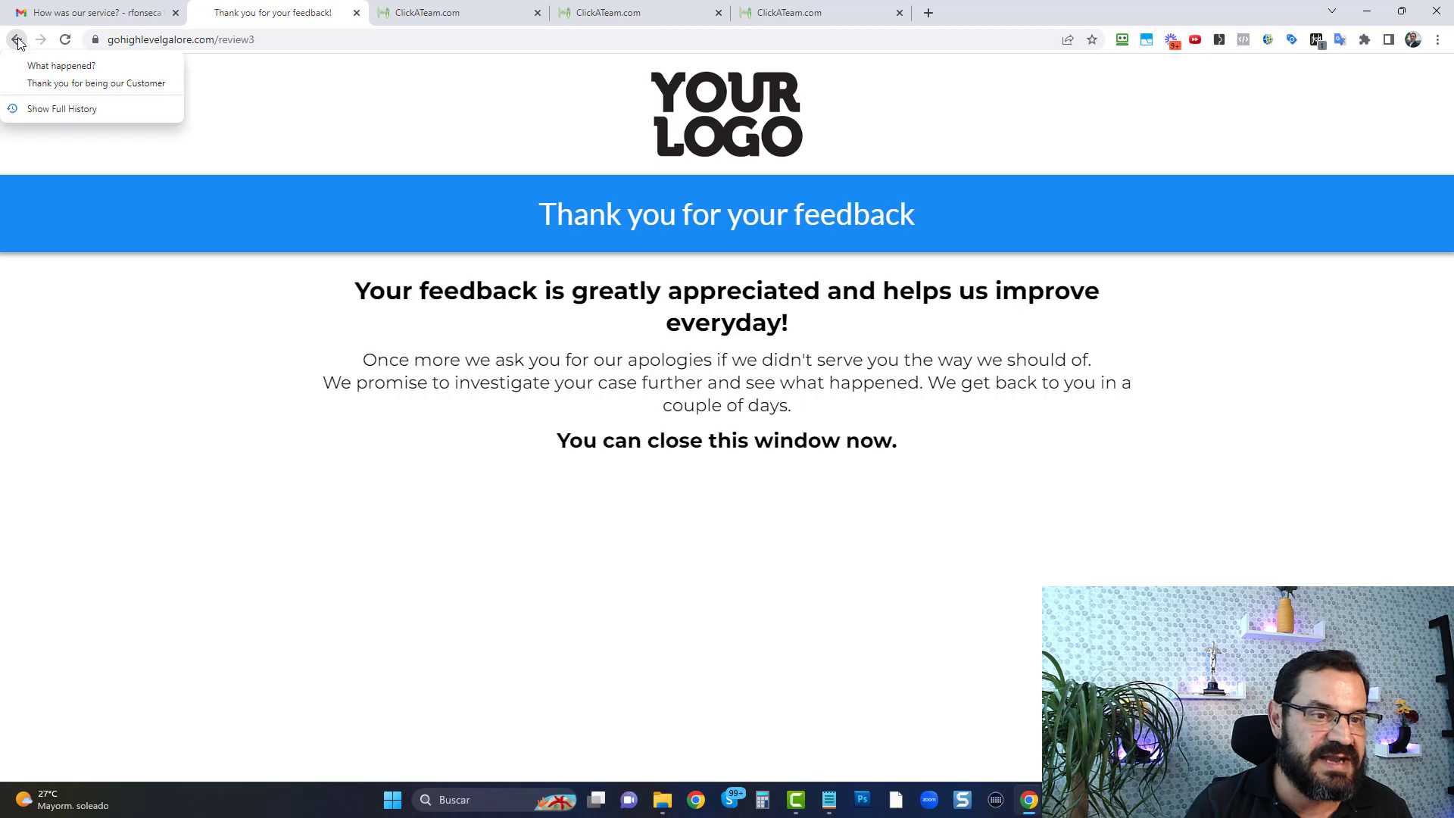
left_click(69, 82)
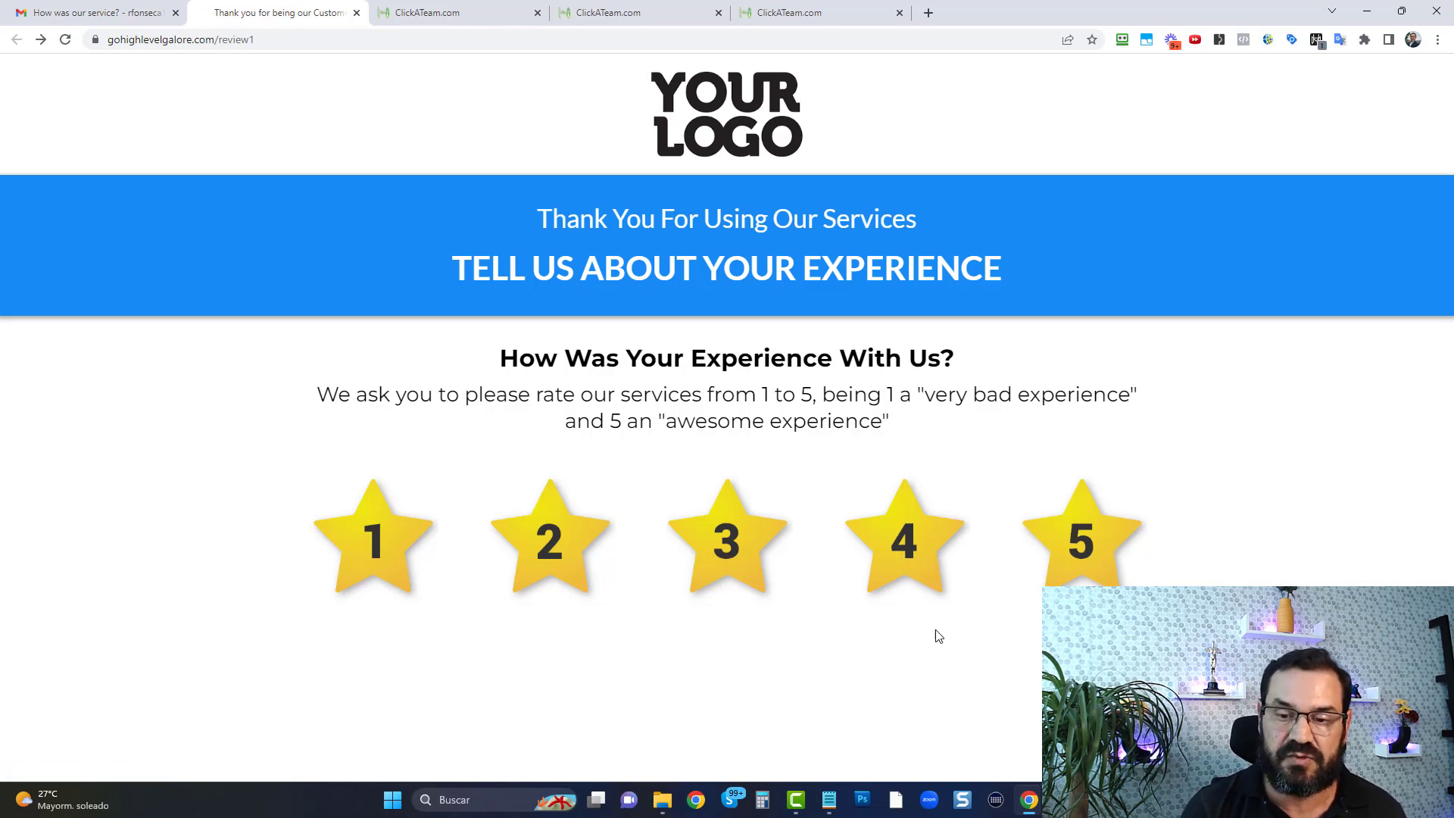
left_click(916, 541)
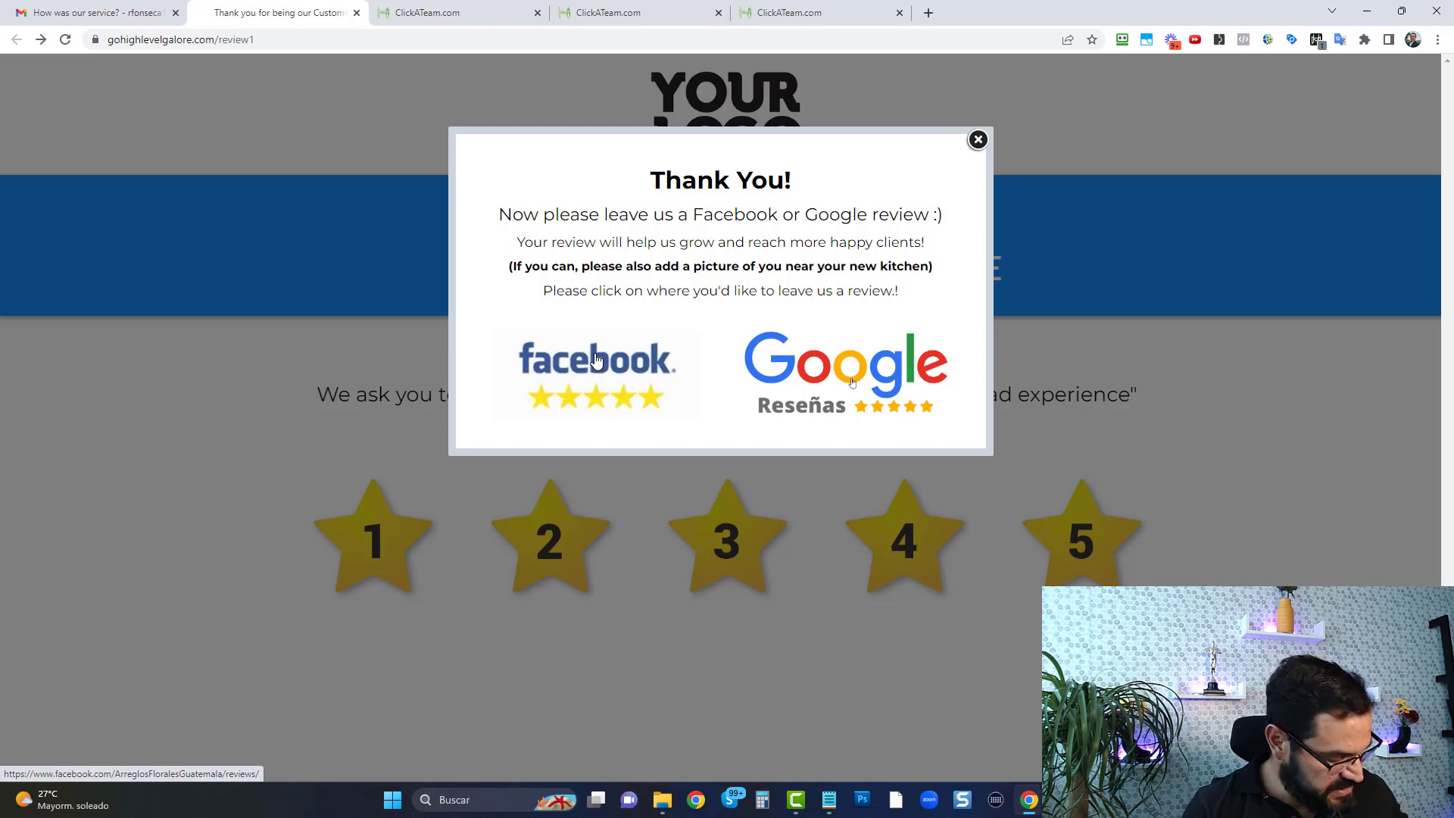
Open the Facebook and Google review links from the thank-you popup and view both review pages
left_click(597, 361, "ctrl")
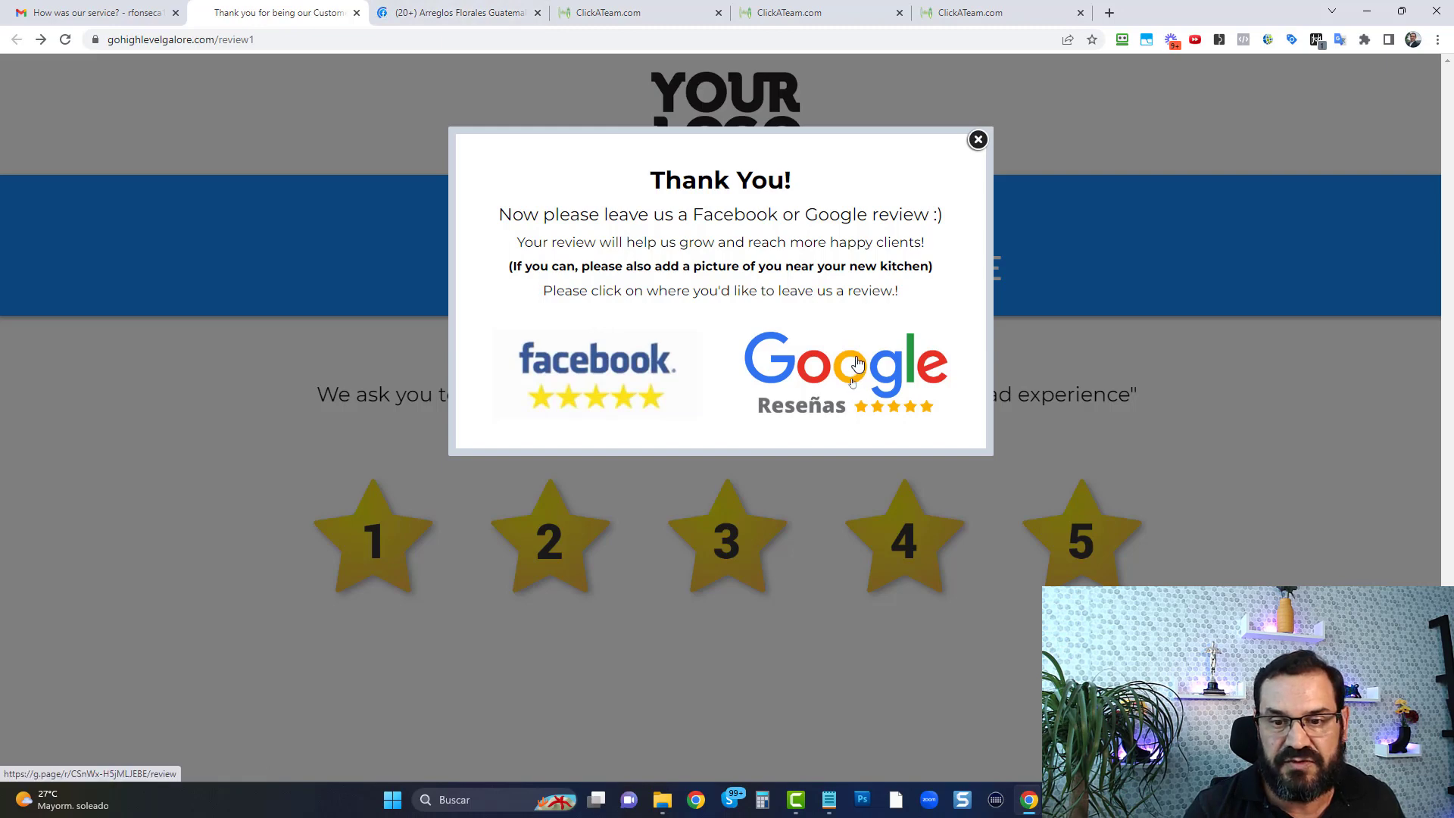
left_click(856, 370, "ctrl")
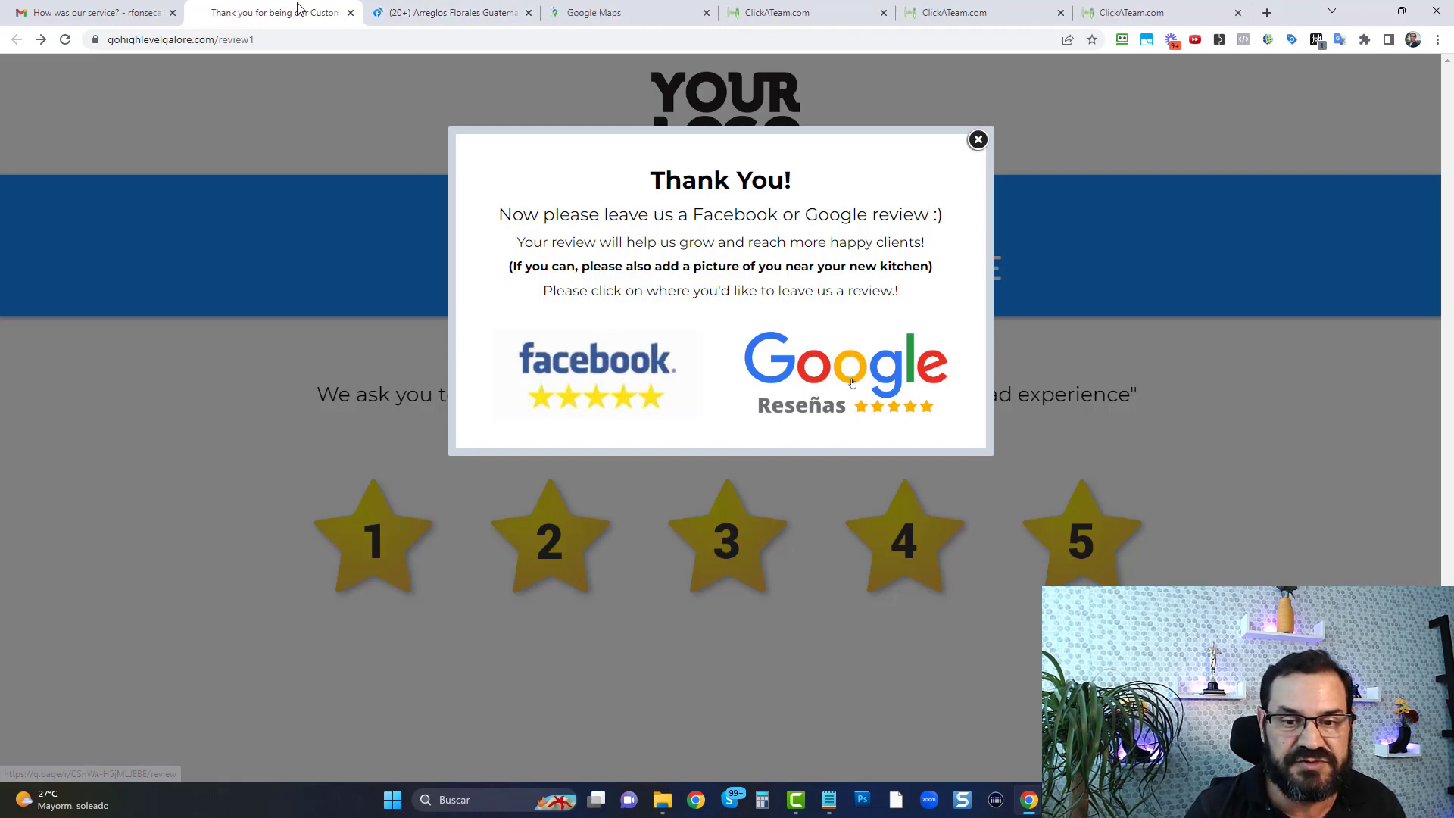
left_click(464, 13)
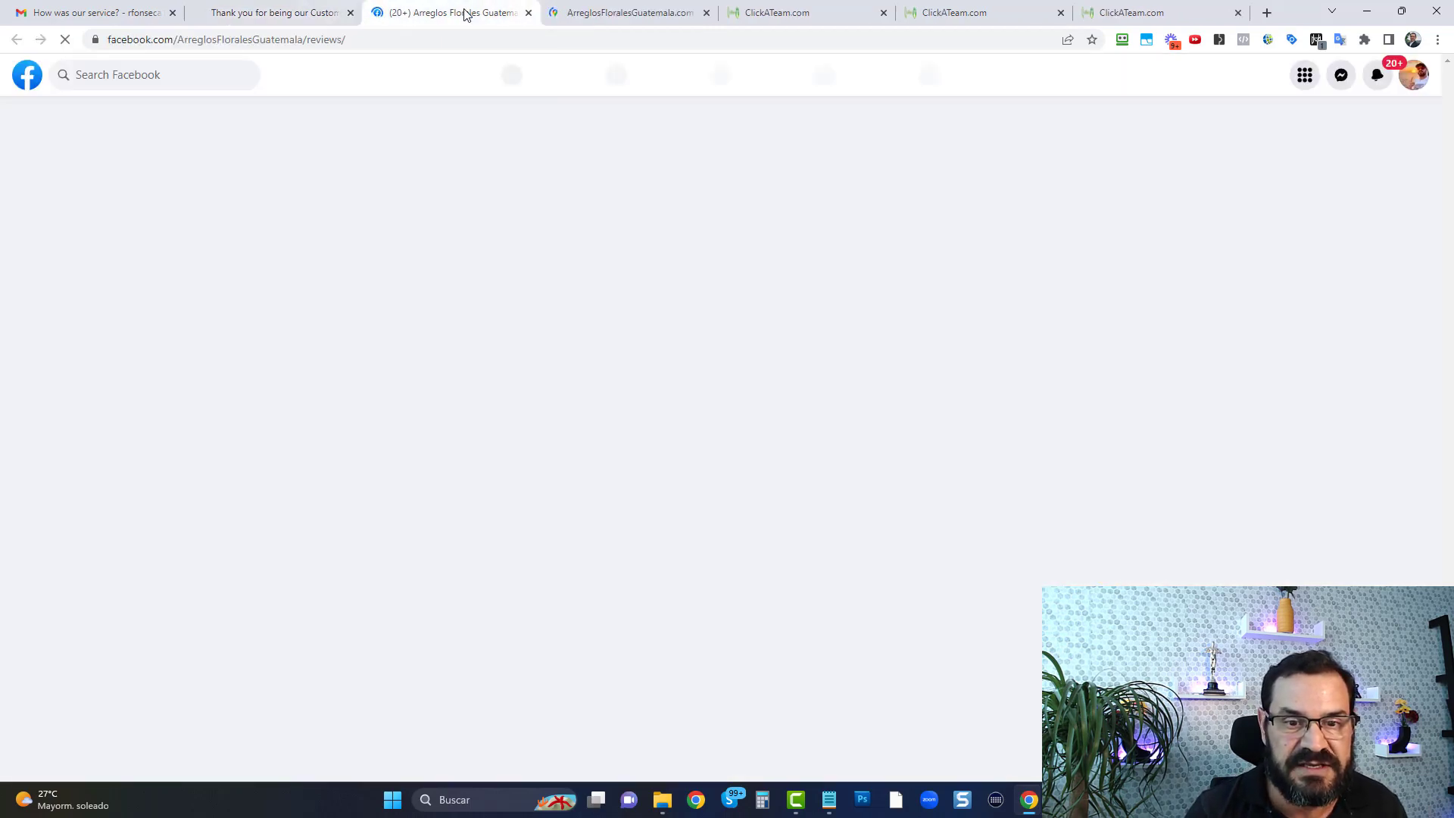
left_click(584, 12)
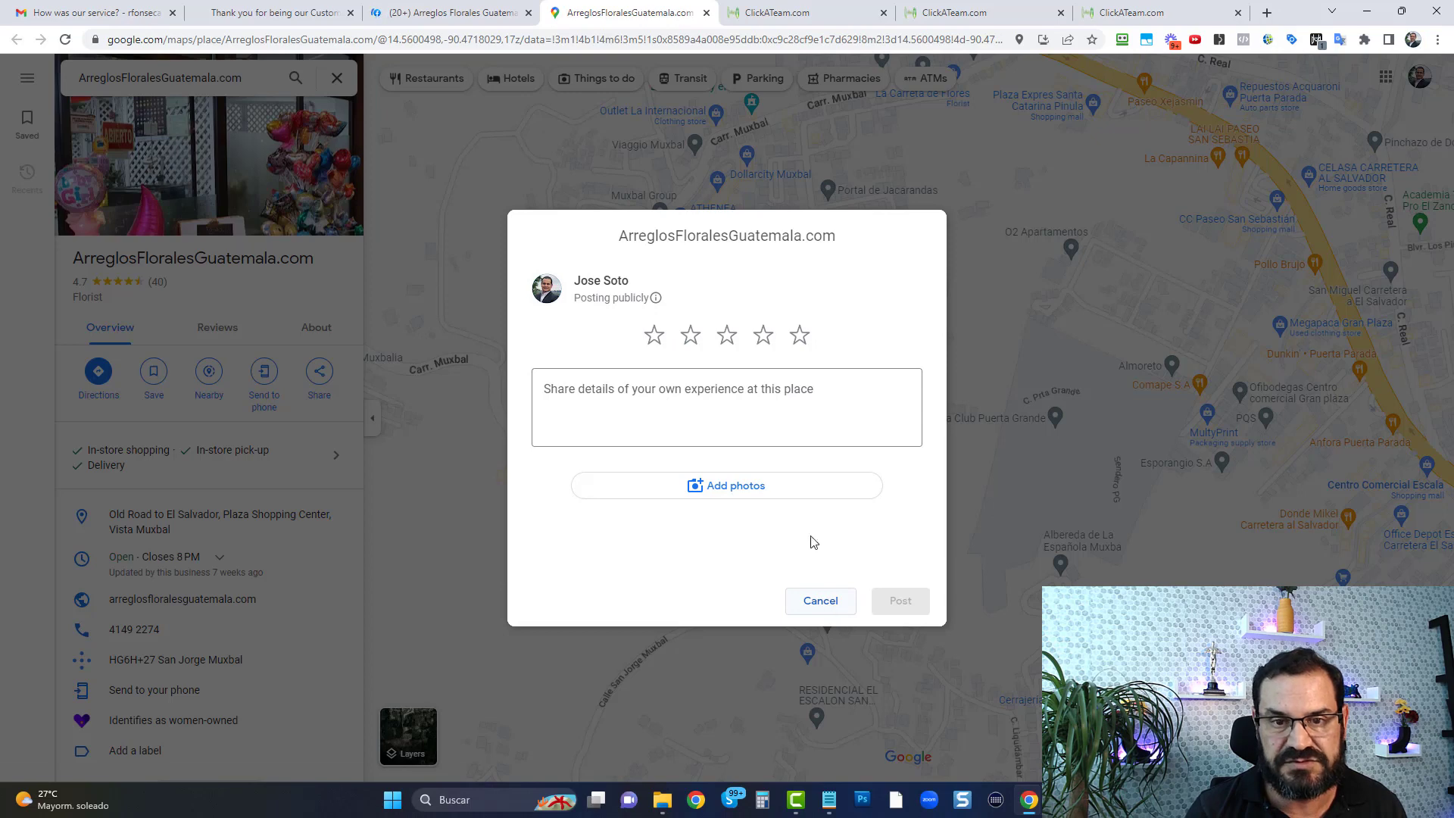
Close the Google and Facebook review pages and dismiss the thank-you popup on the rating page
left_click(705, 13)
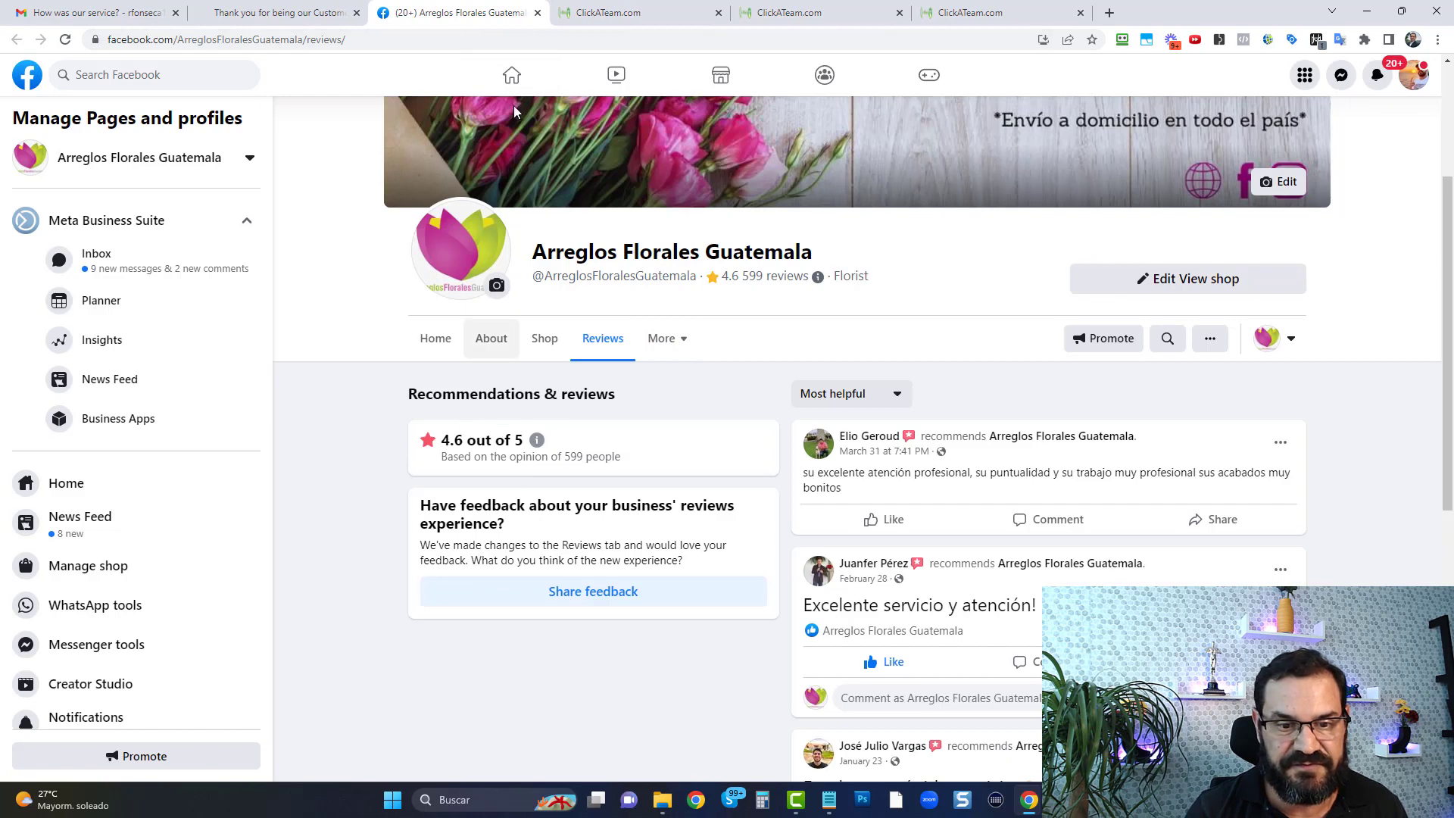
left_click(537, 14)
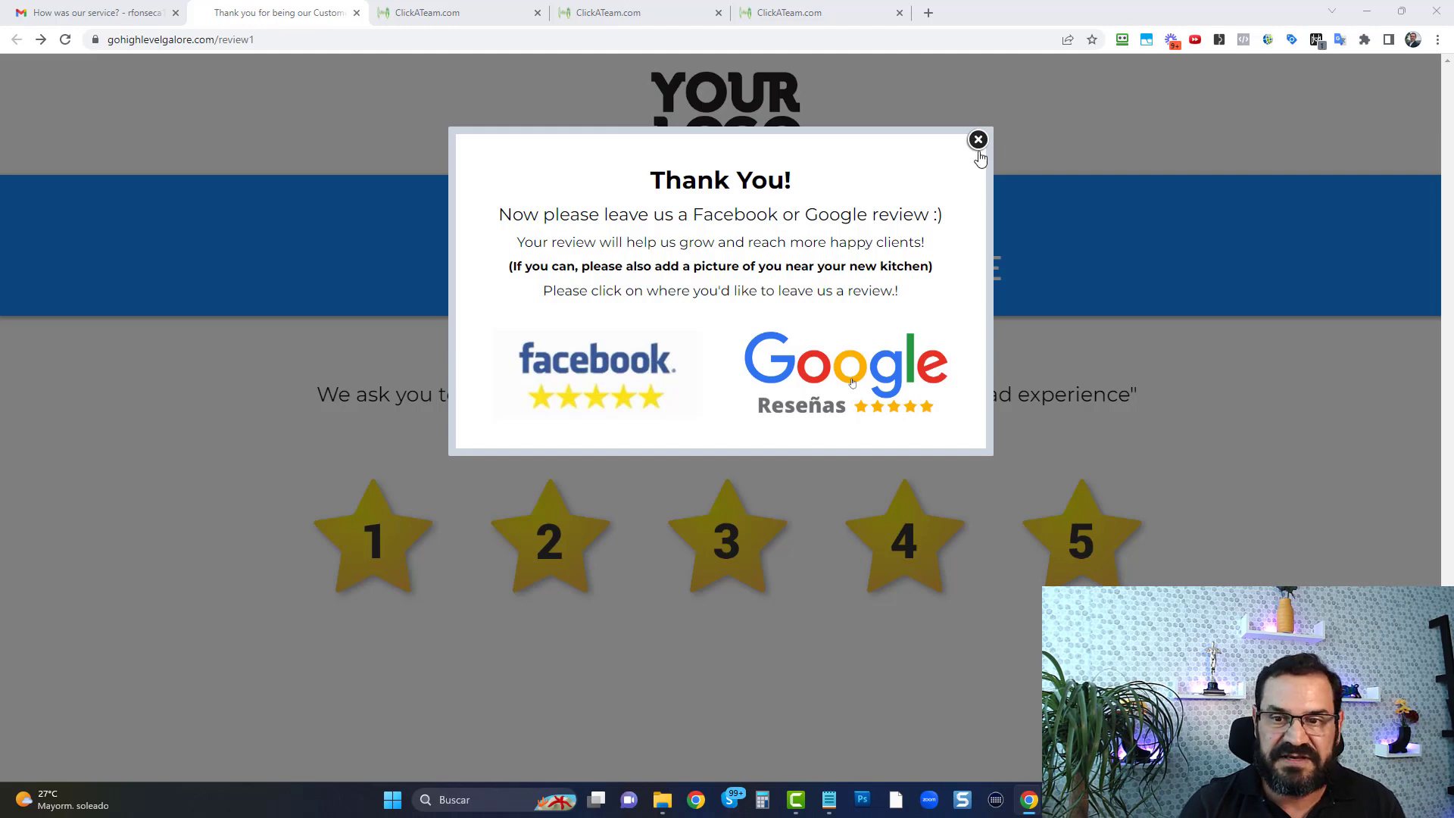
left_click(978, 143)
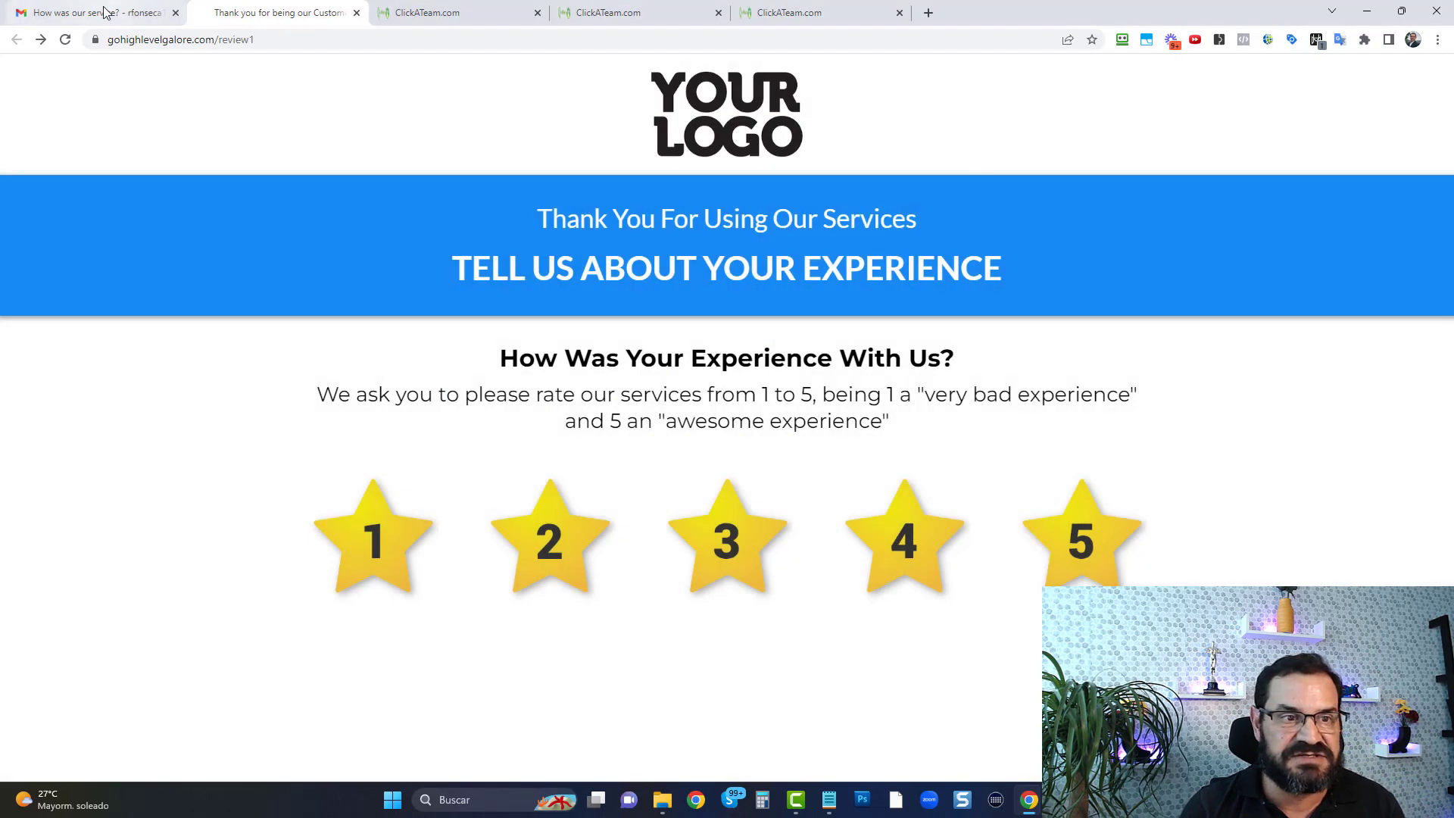
Switch to Gmail and check the inbox for new messages
left_click(105, 13)
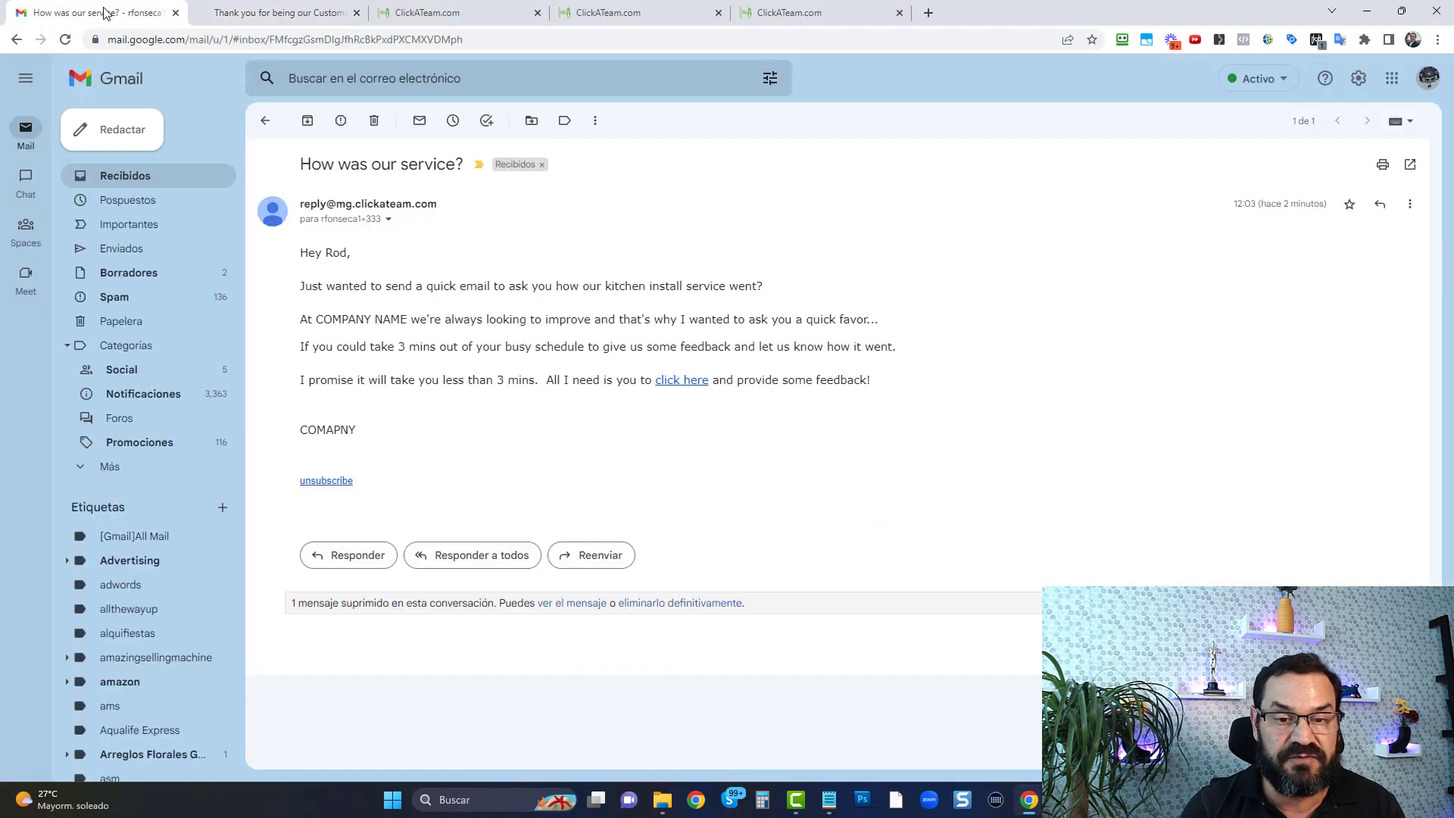
left_click(147, 177)
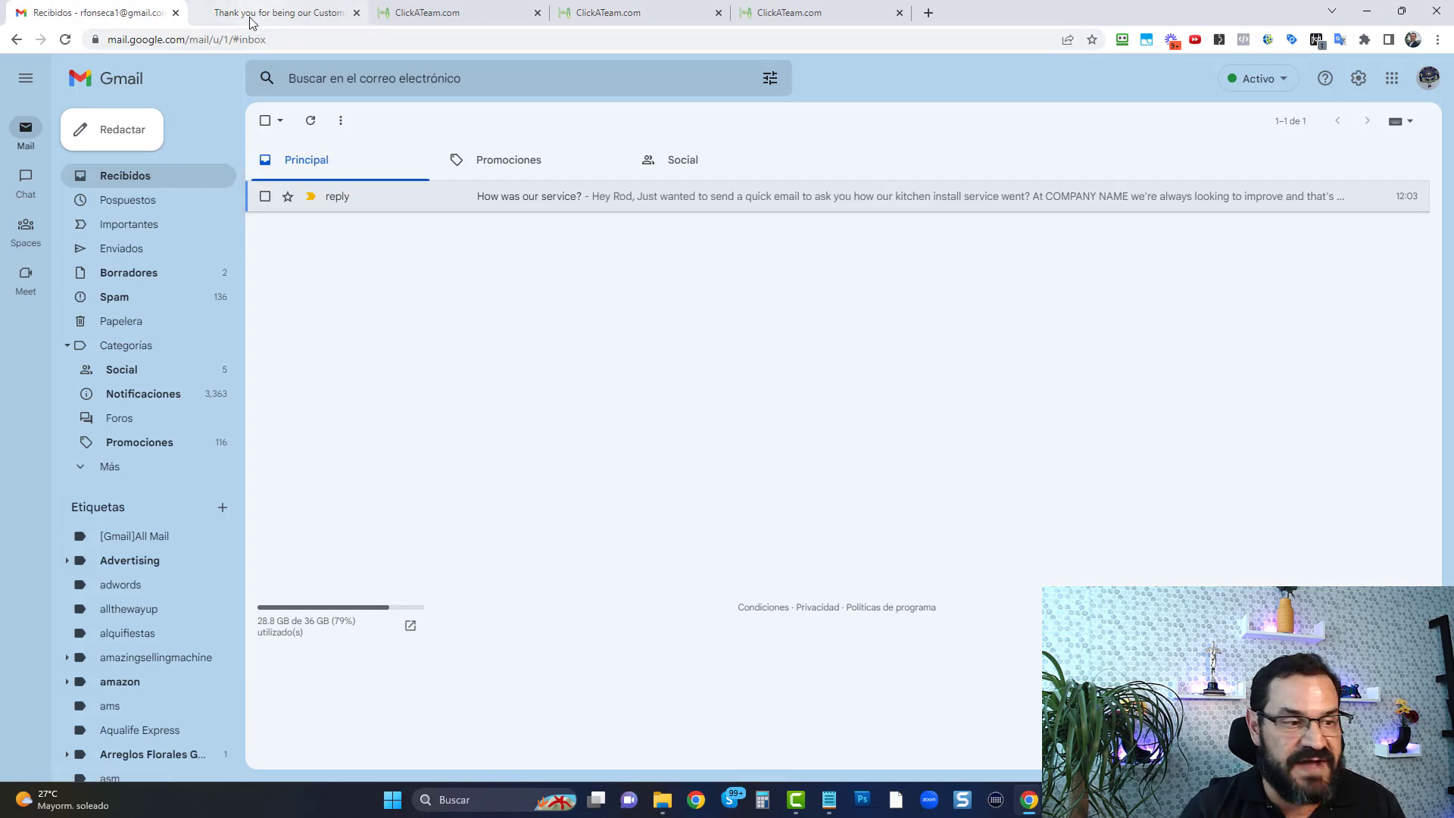
mouse_move(250, 21)
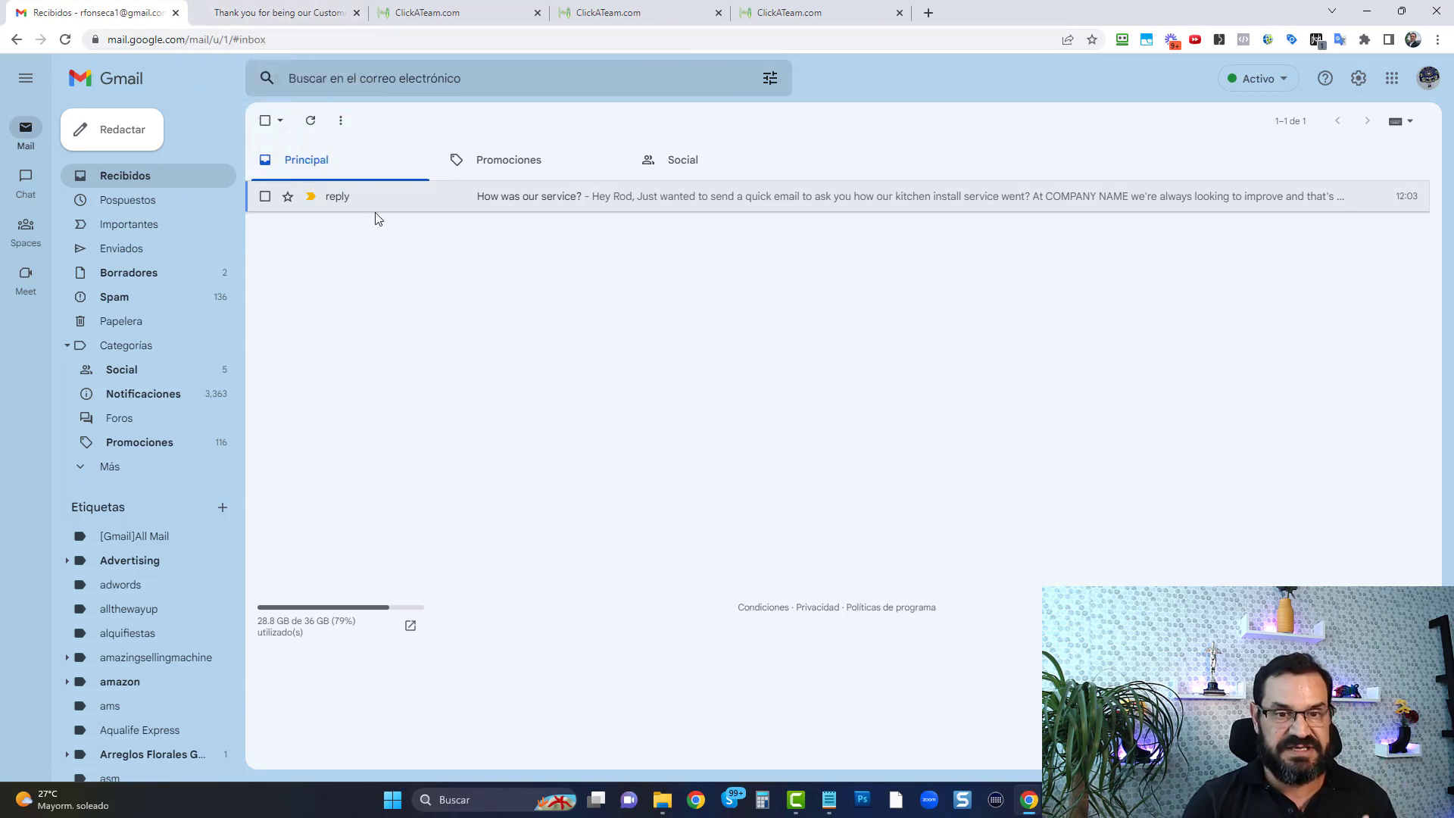
Open the Review Campaign page of the "Leave us a review" funnel for editing in the same tab
left_click(314, 14)
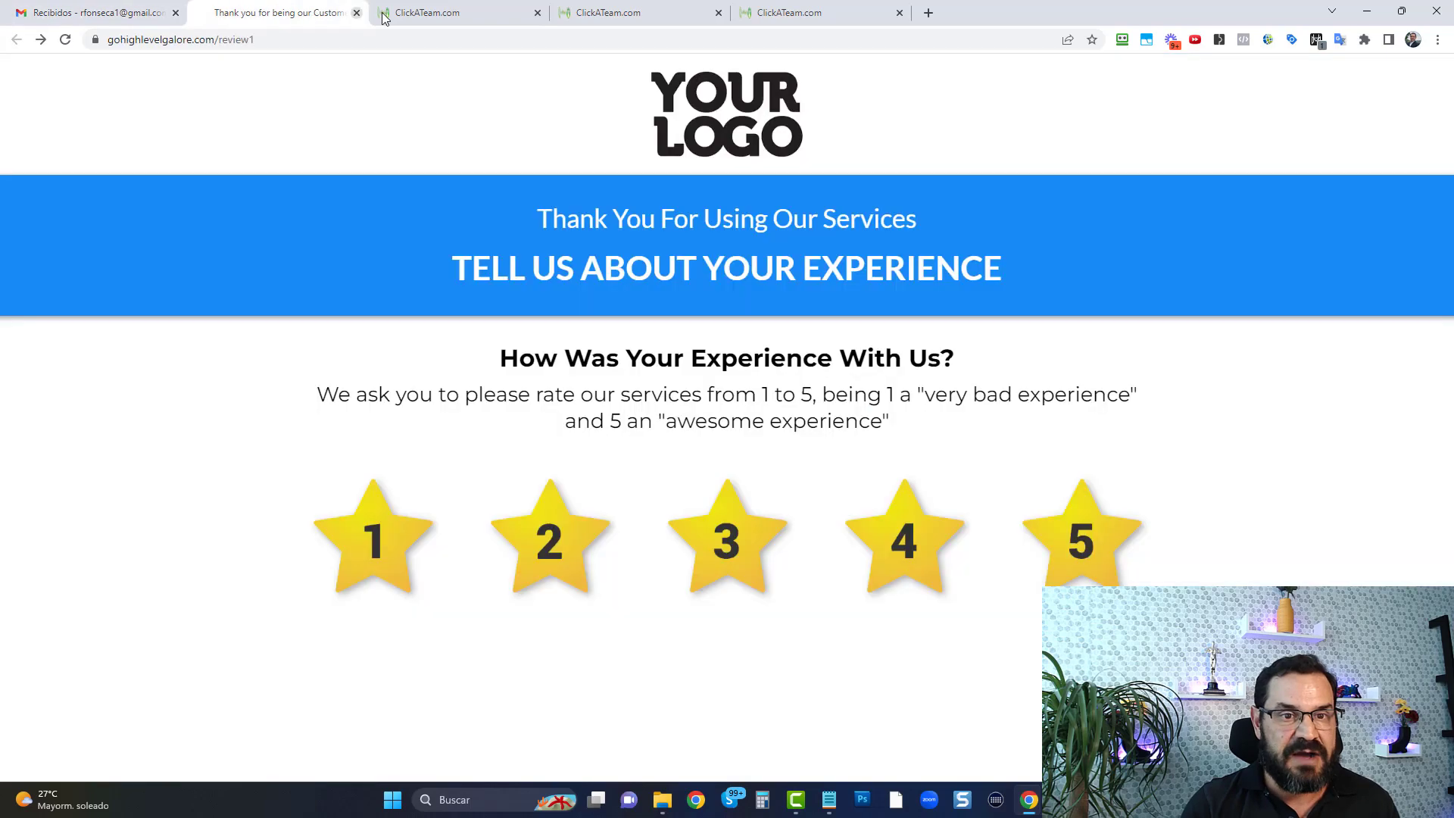
left_click(434, 14)
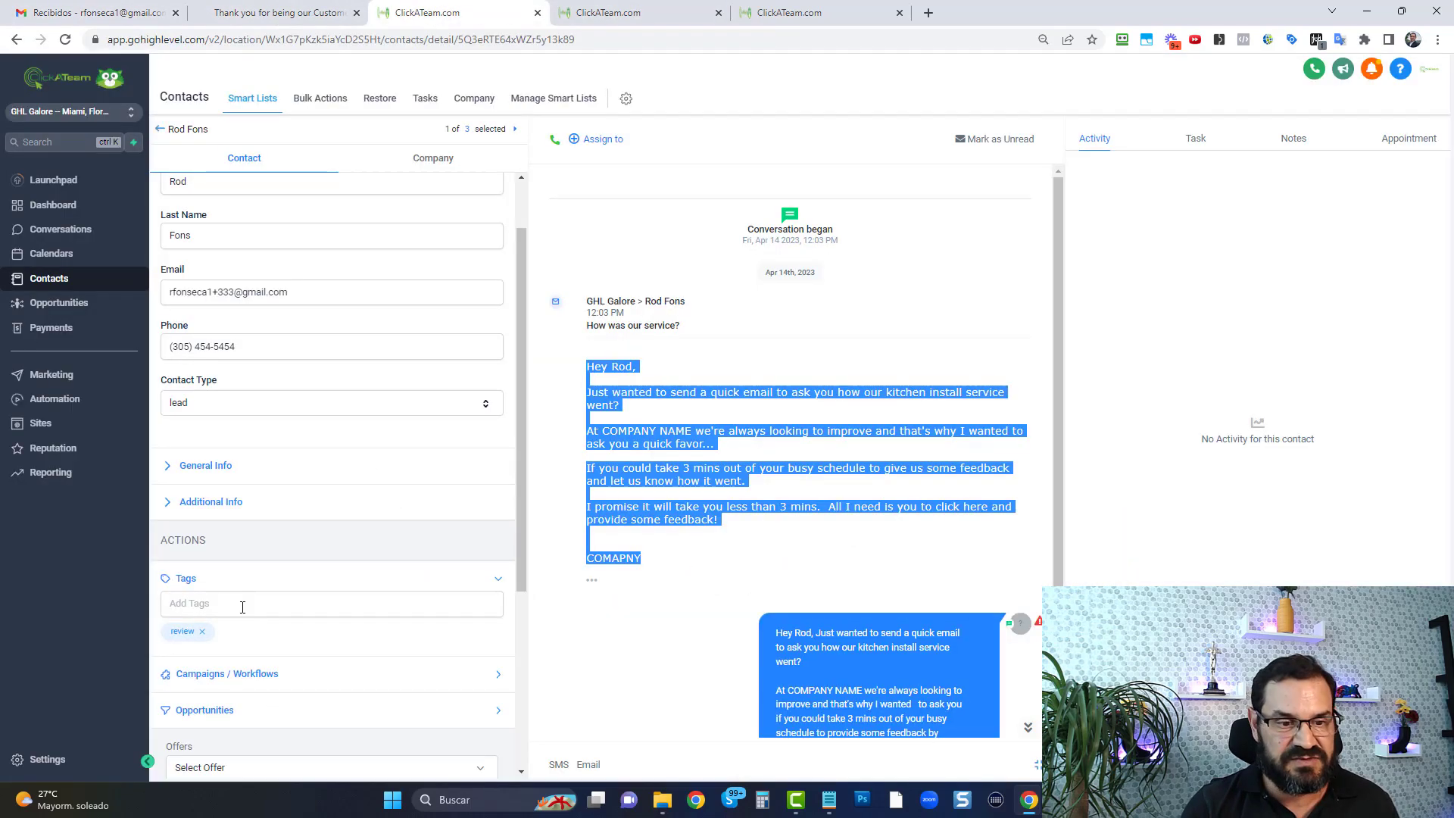
left_click(582, 16)
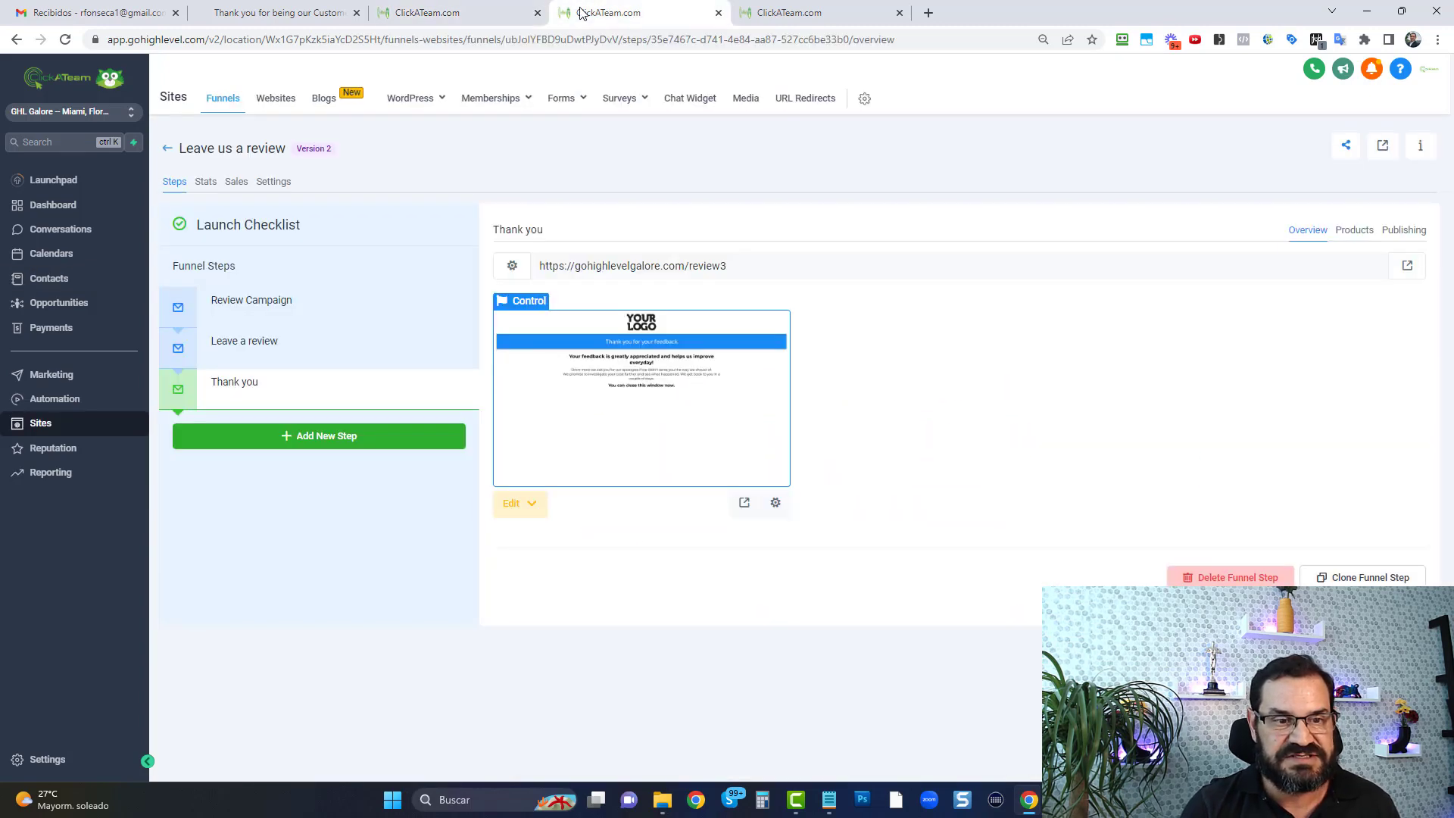
left_click(266, 309)
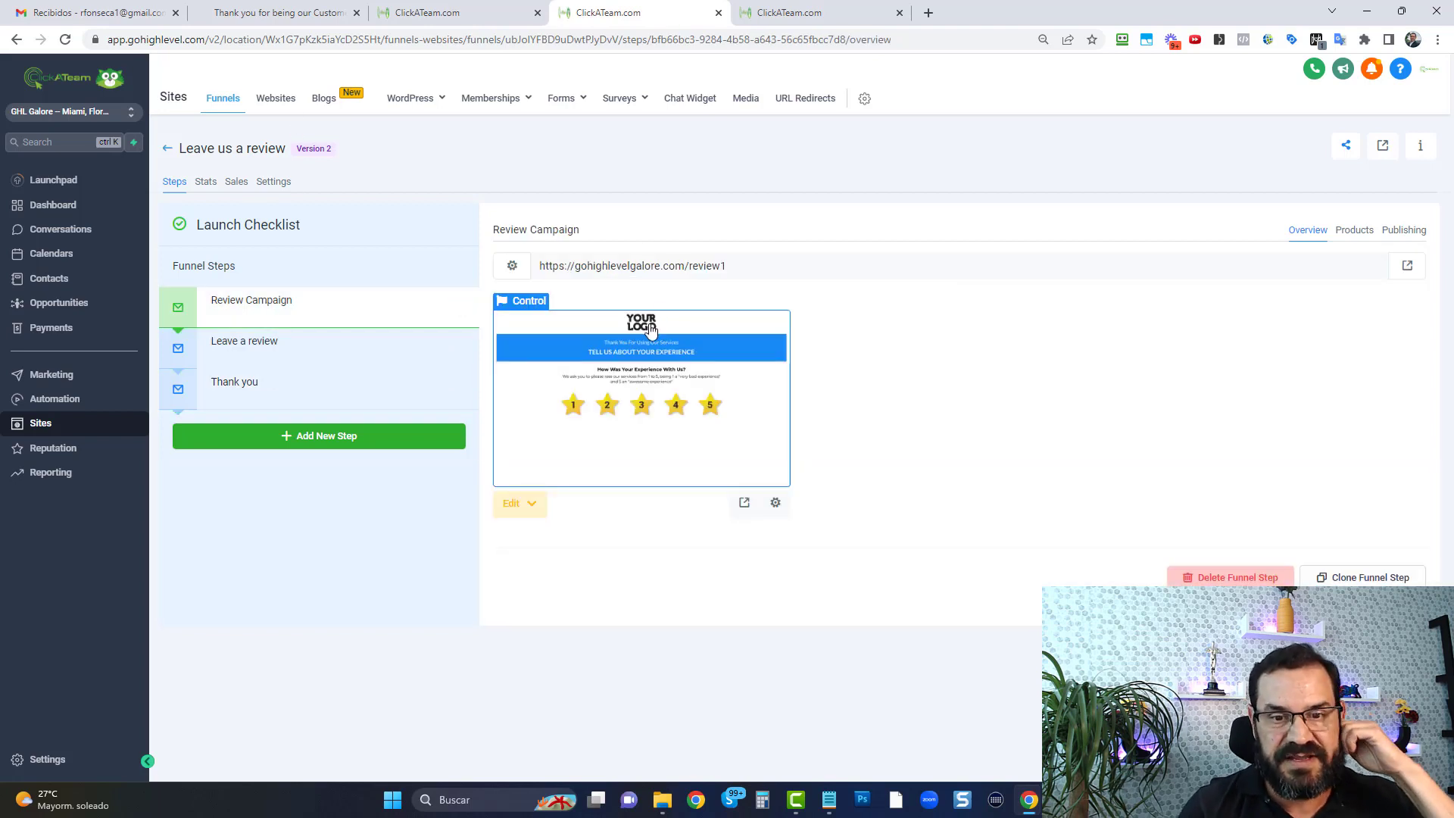
left_click(523, 506)
left_click(539, 543)
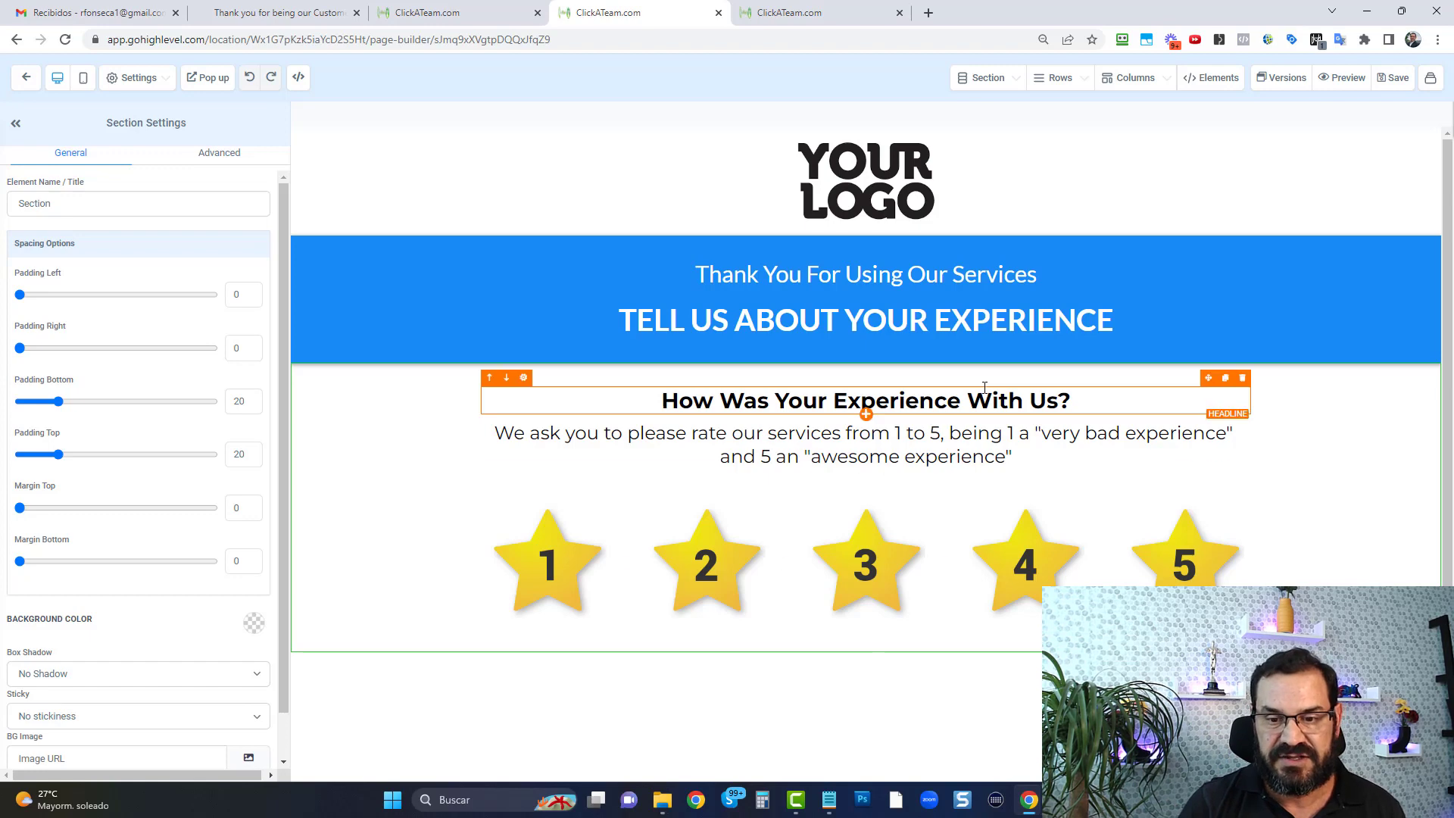
Examine the image actions of rating stars 1 to 5, including the website URLs on the low-rating stars
left_click(570, 557)
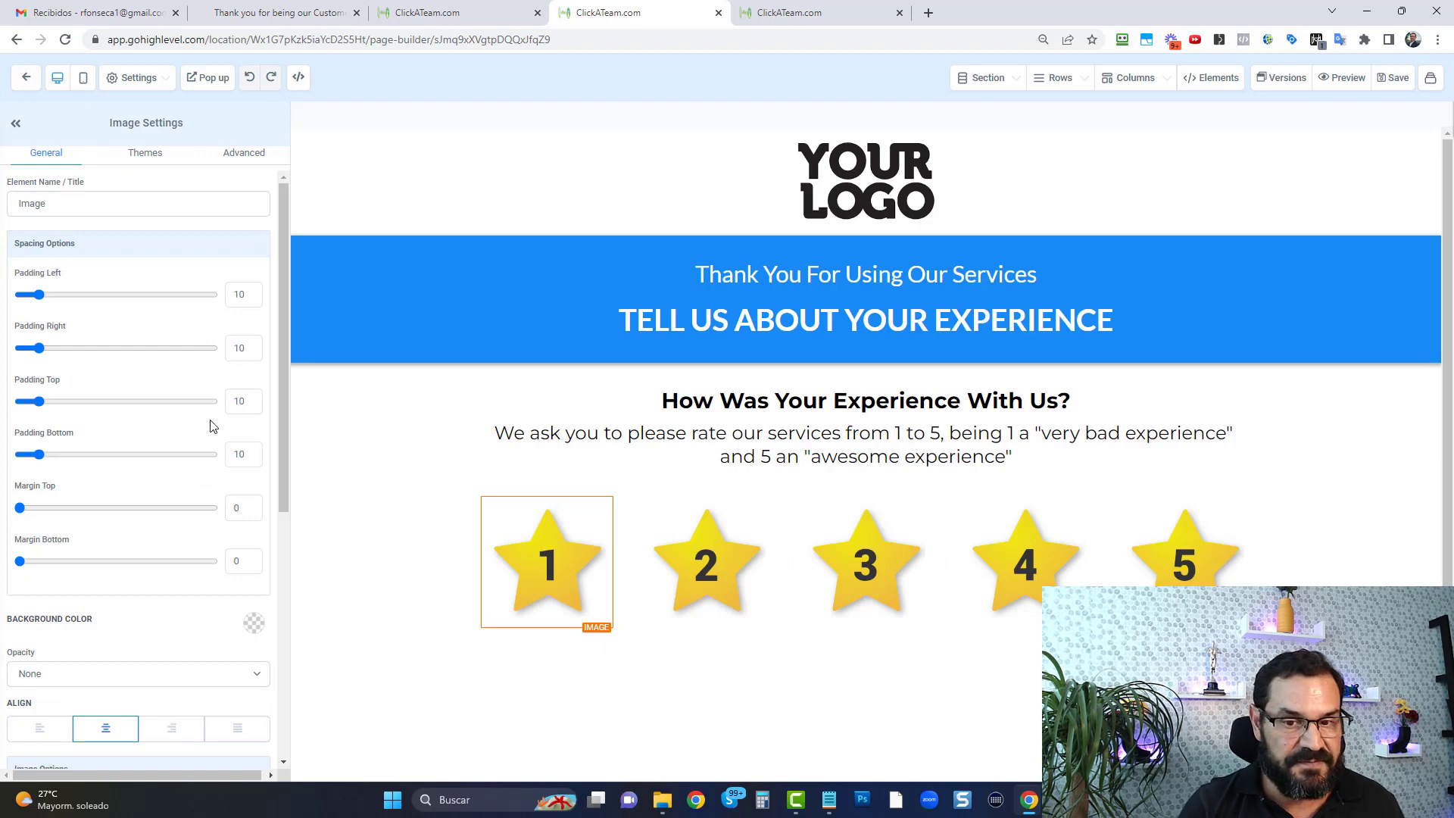
scroll(209, 427, "down", 3)
scroll(211, 443, "down", 1)
scroll(163, 514, "down", 3)
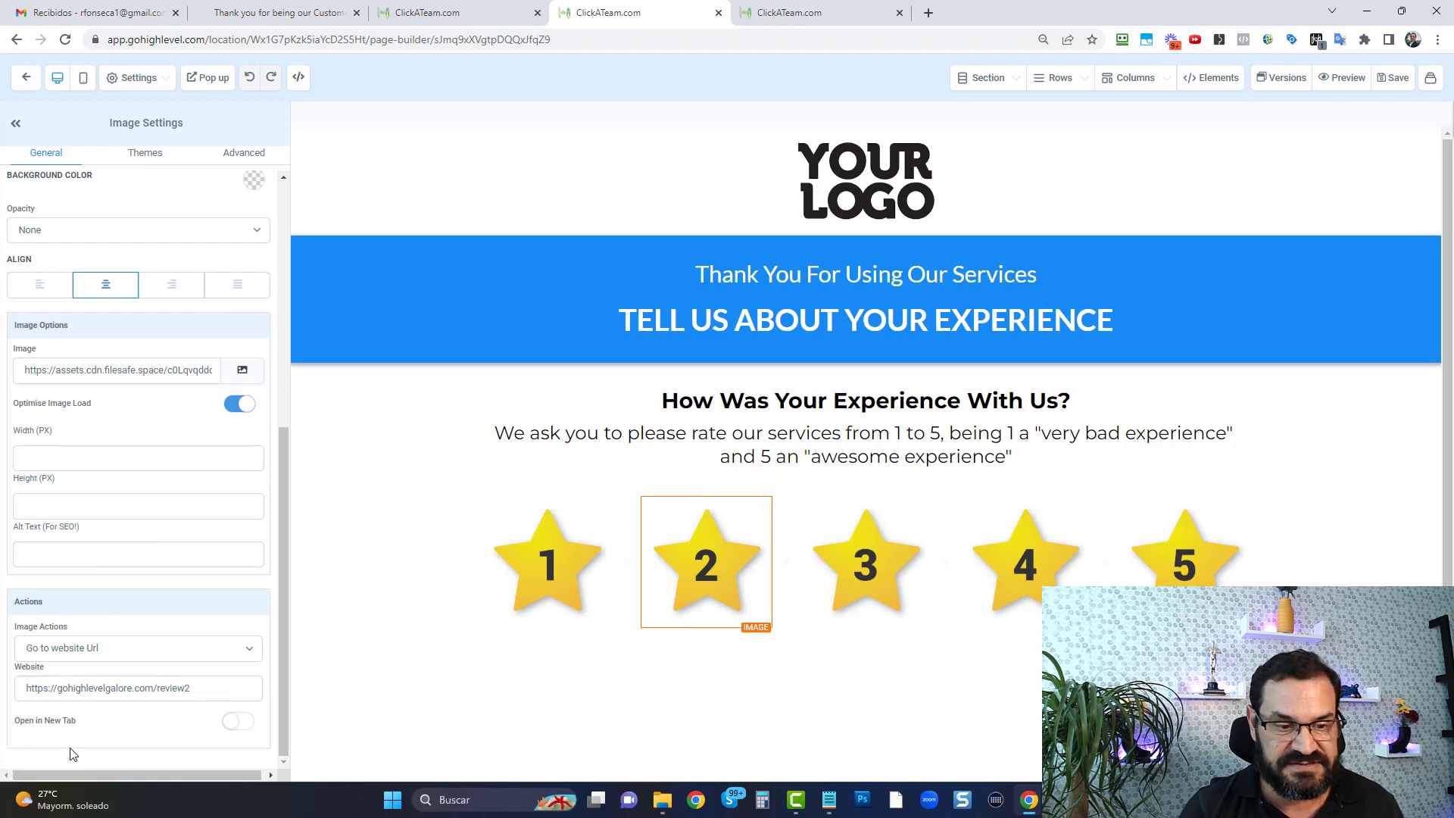
left_click_drag(190, 689, 25, 690)
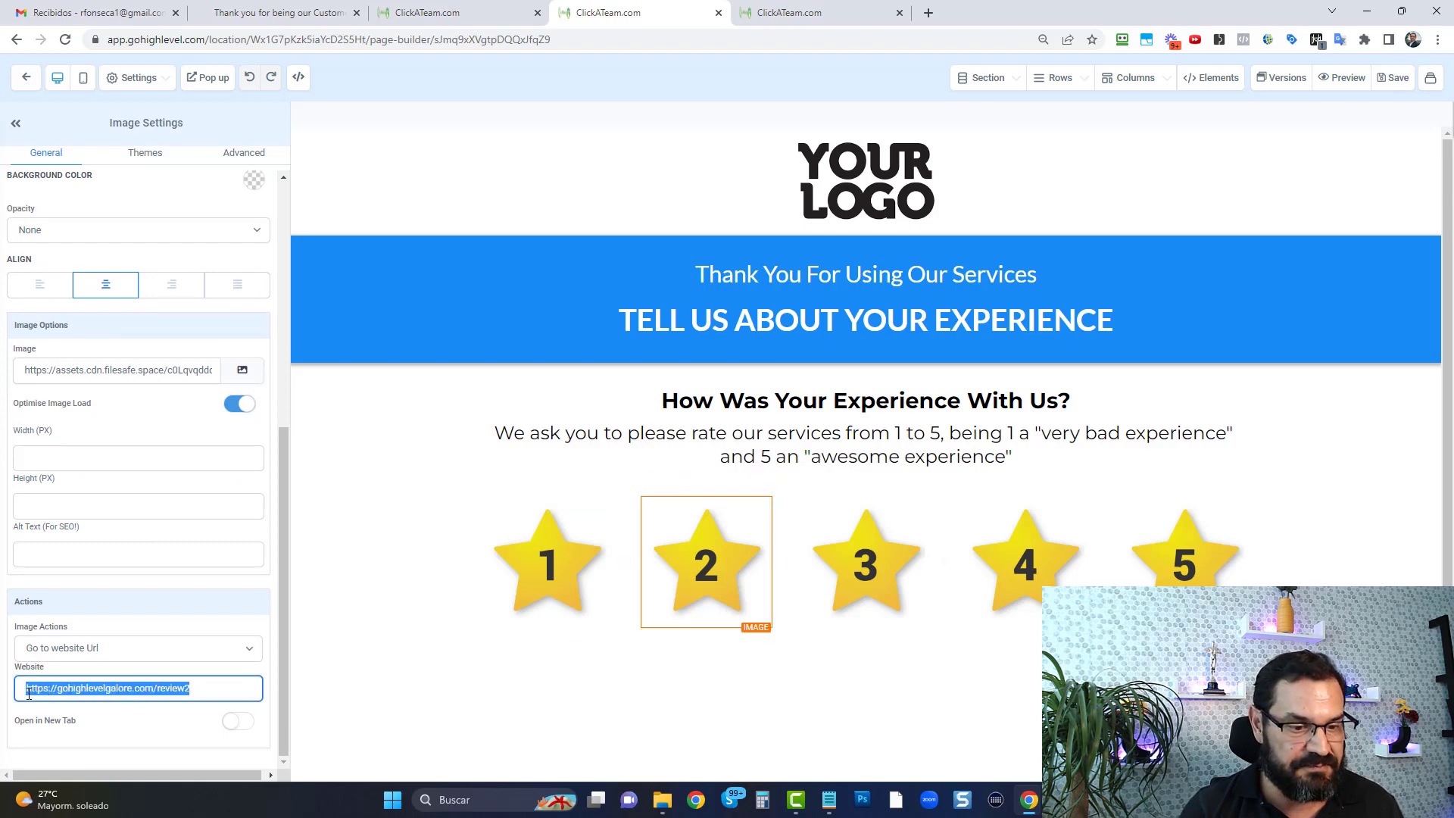
left_click(862, 583)
triple_click(195, 696)
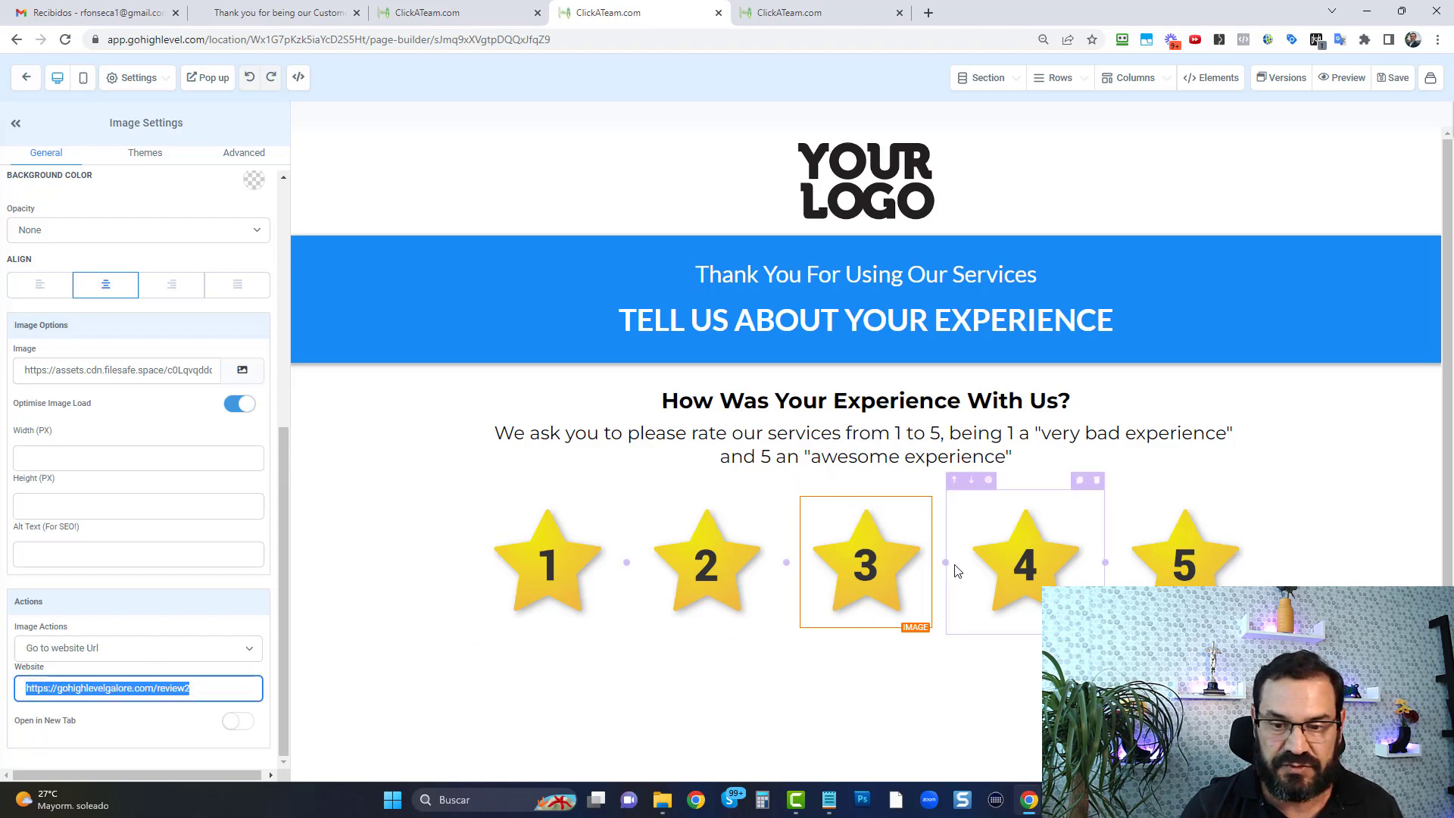
left_click(1066, 555)
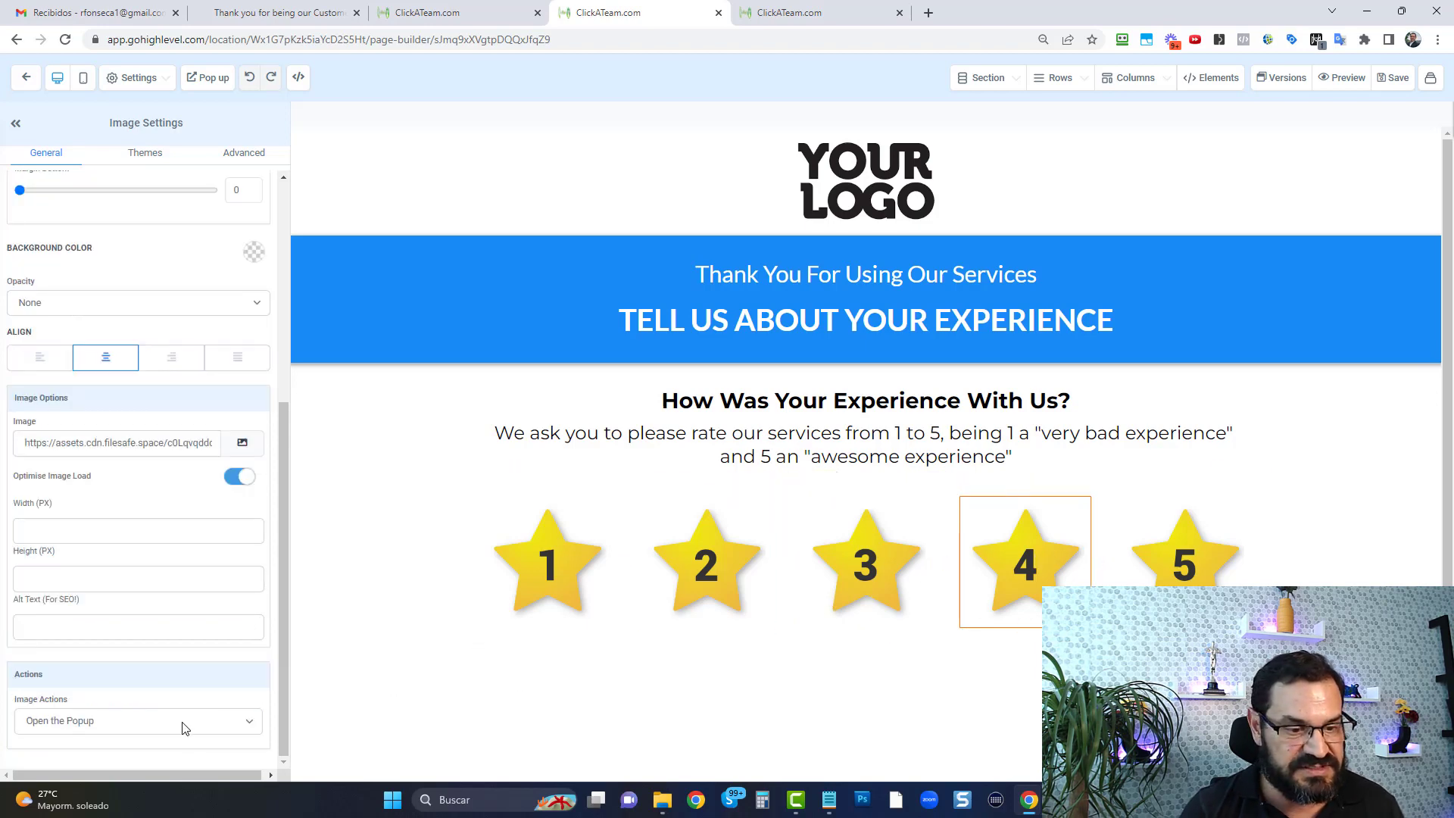
left_click(1211, 580)
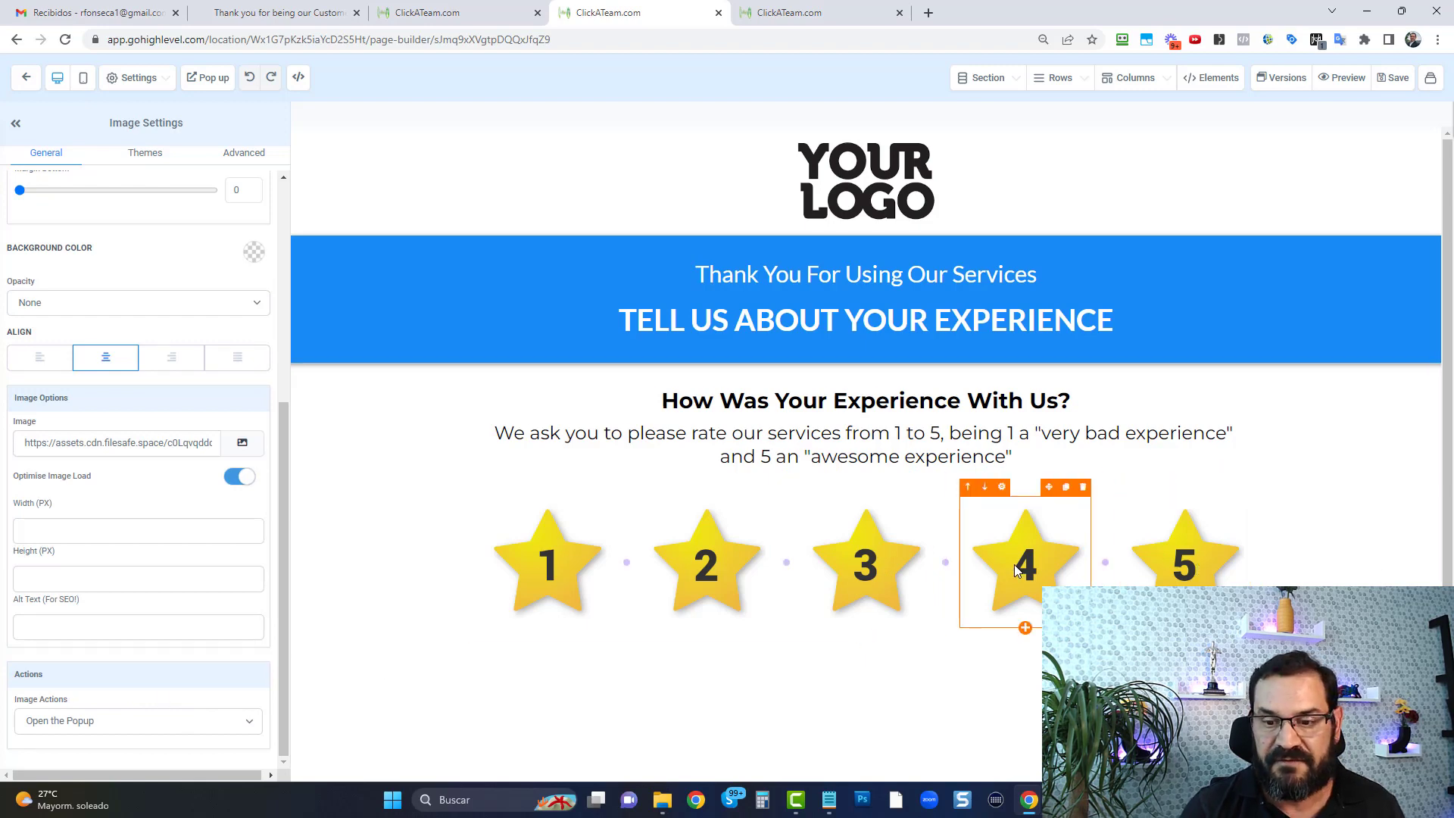
Examine the website links behind the Facebook and Google images in the page's thank-you popup, and close the popup
left_click(215, 78)
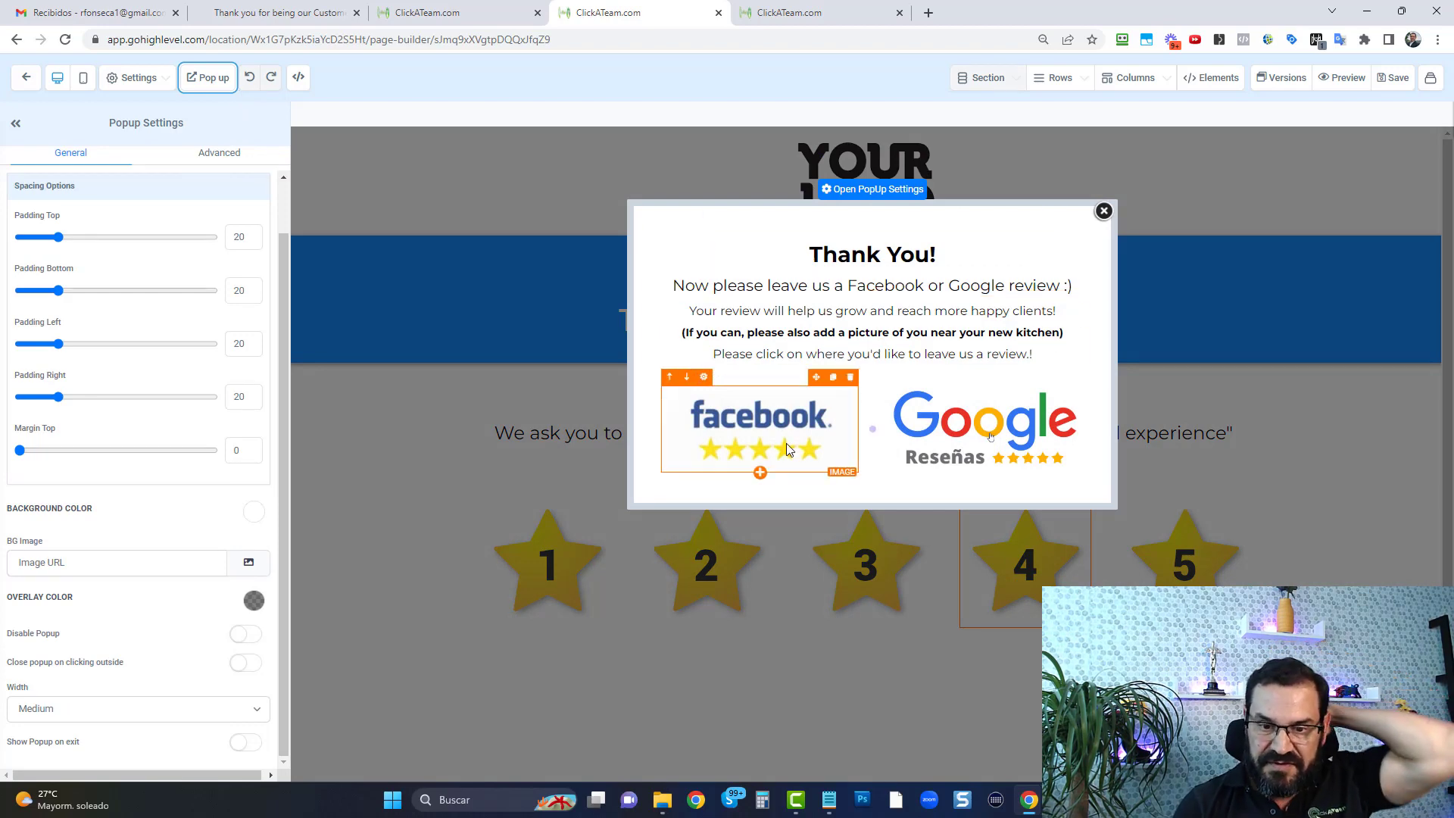
left_click(814, 426)
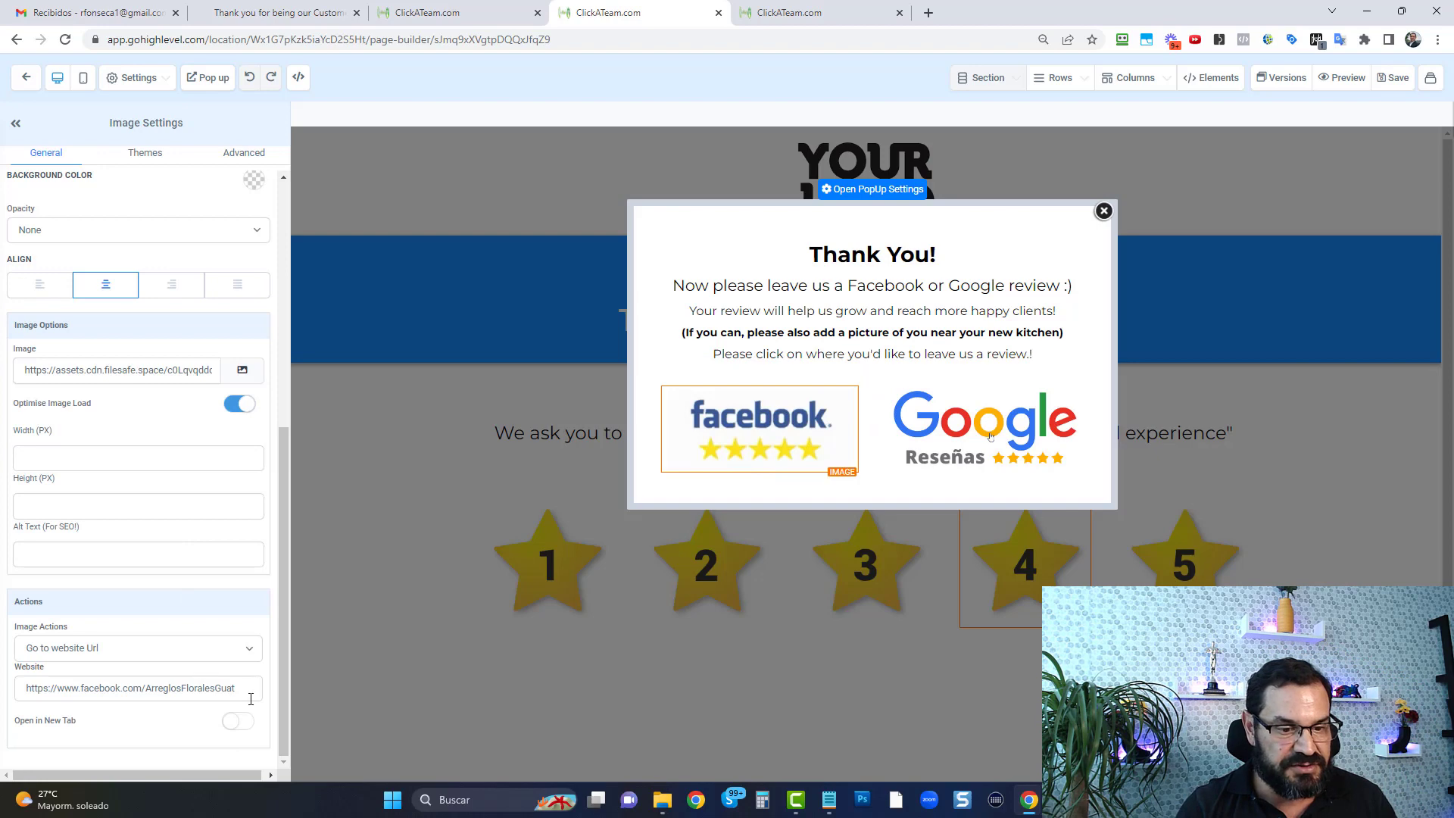
left_click(989, 437)
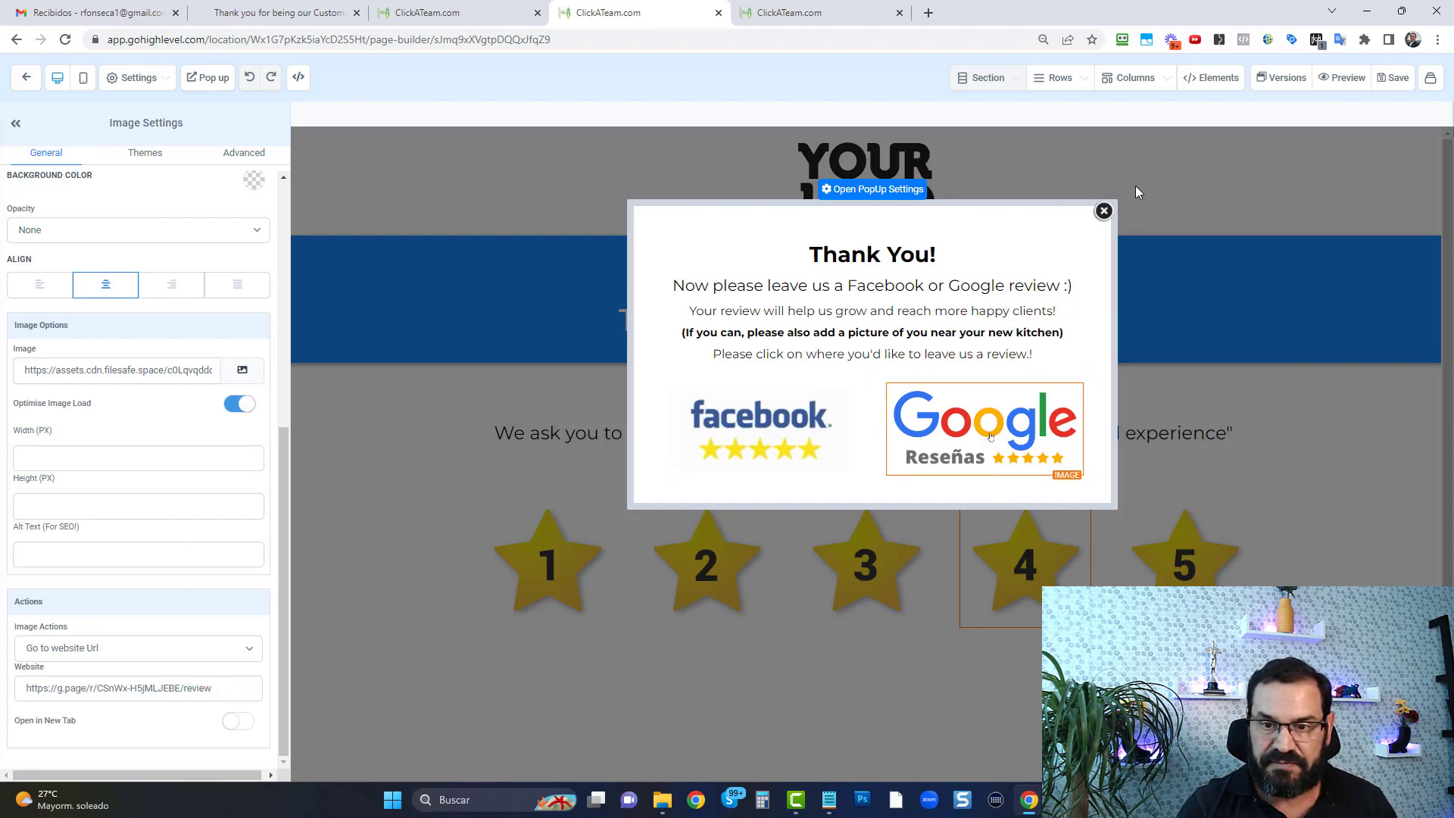
left_click(1105, 213)
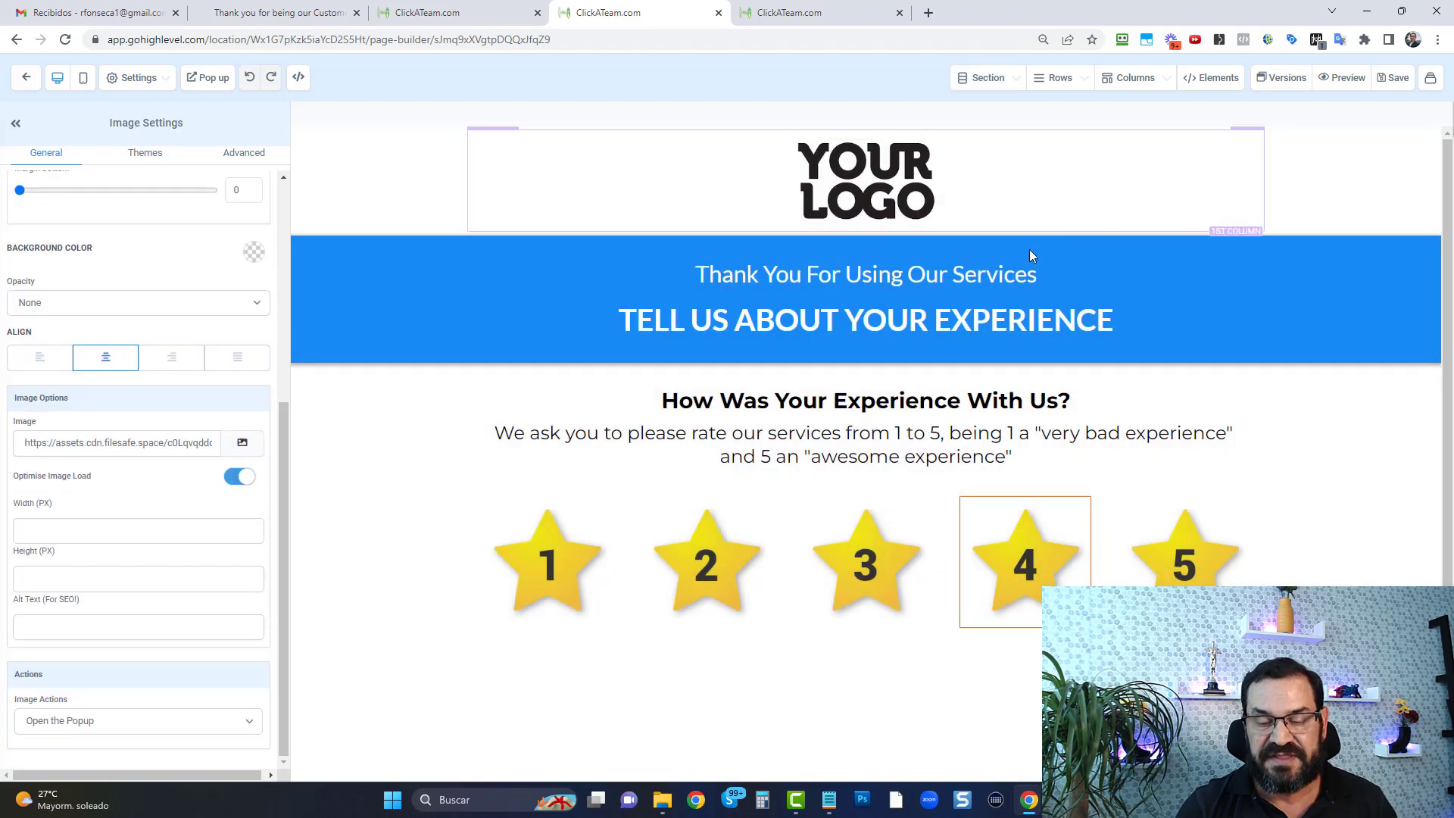
Recheck the 2-star image's link and open the funnel's Leave a review page for editing
left_click(693, 558)
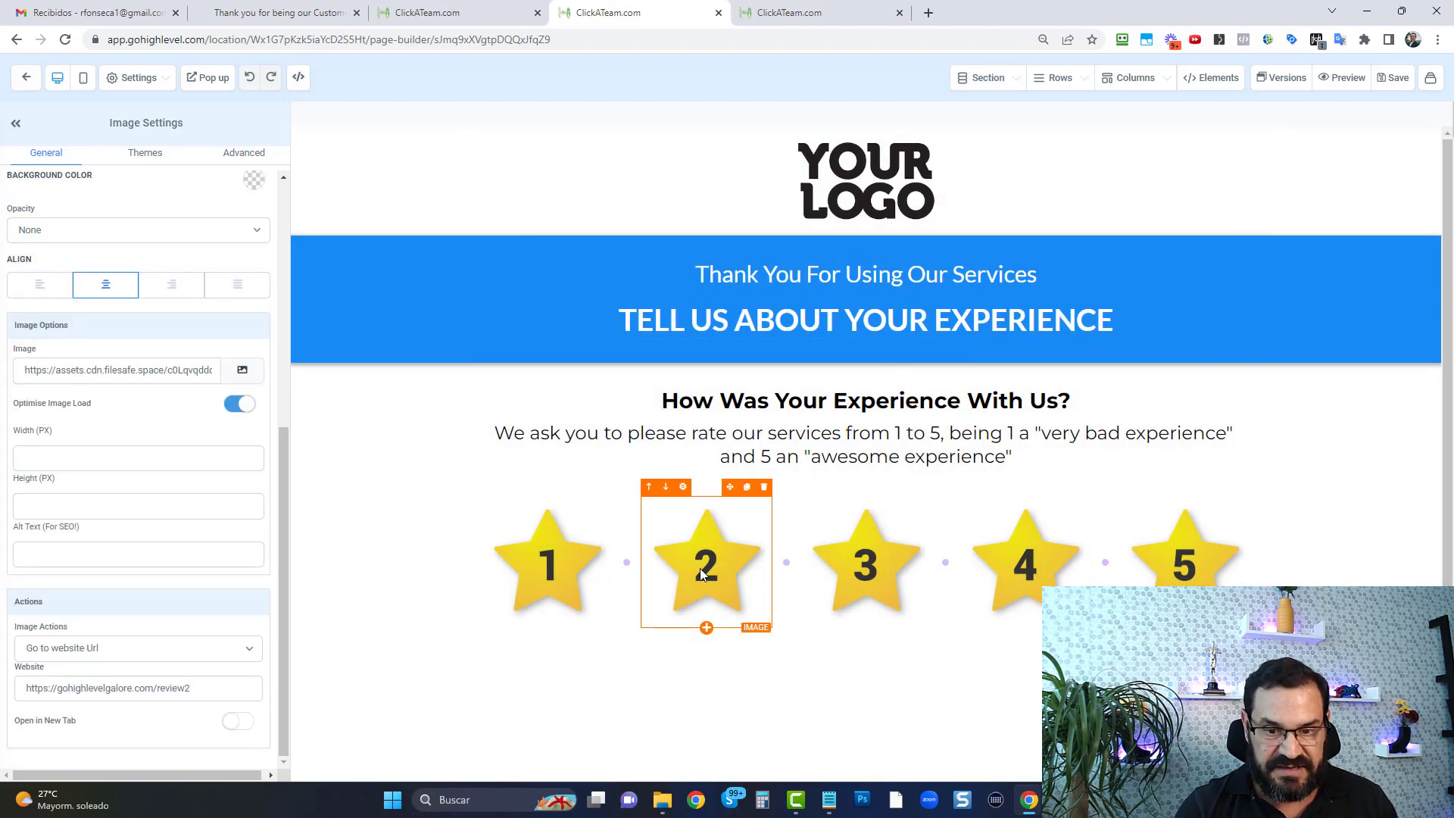
left_click(34, 80)
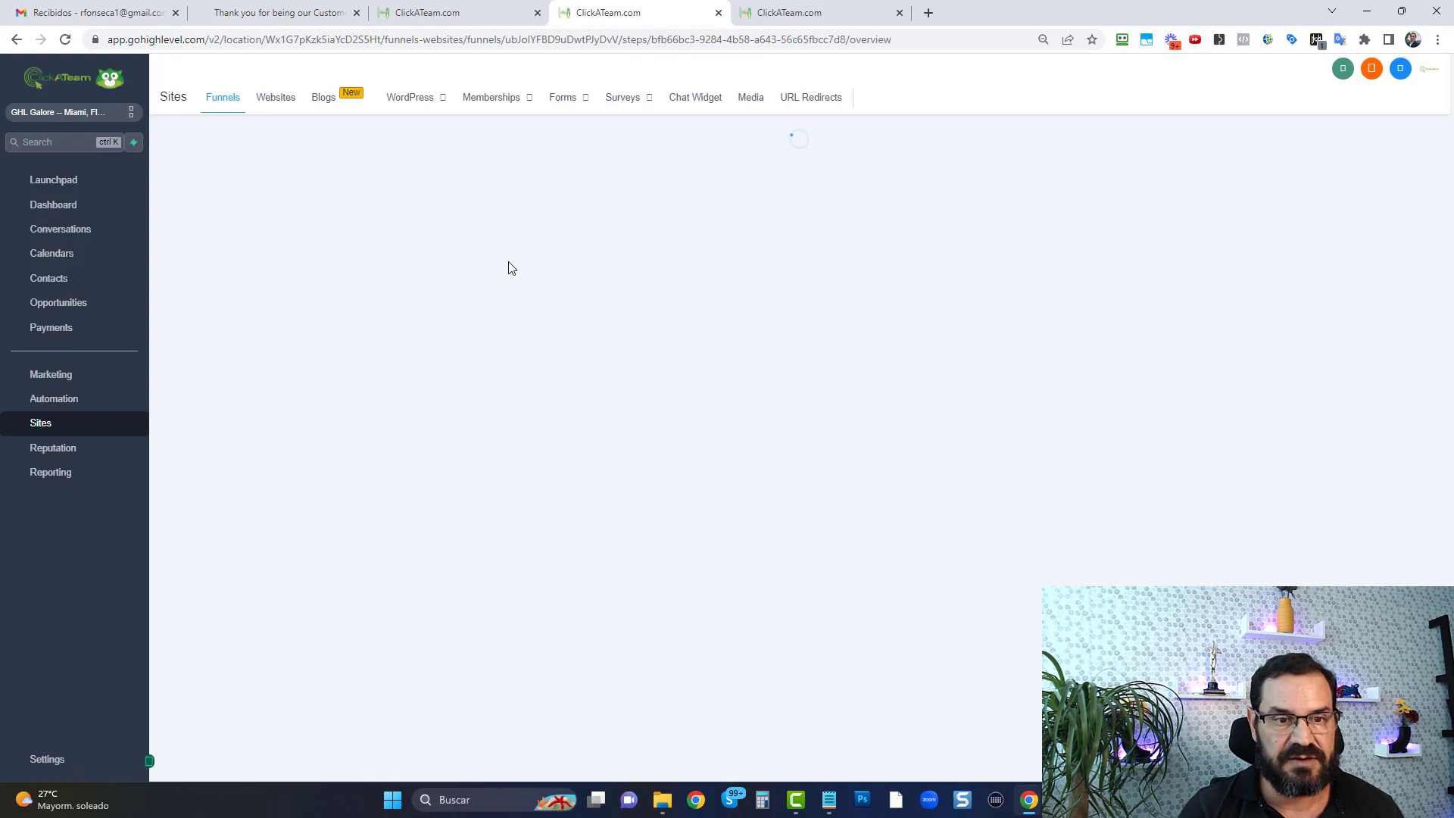
left_click(250, 343)
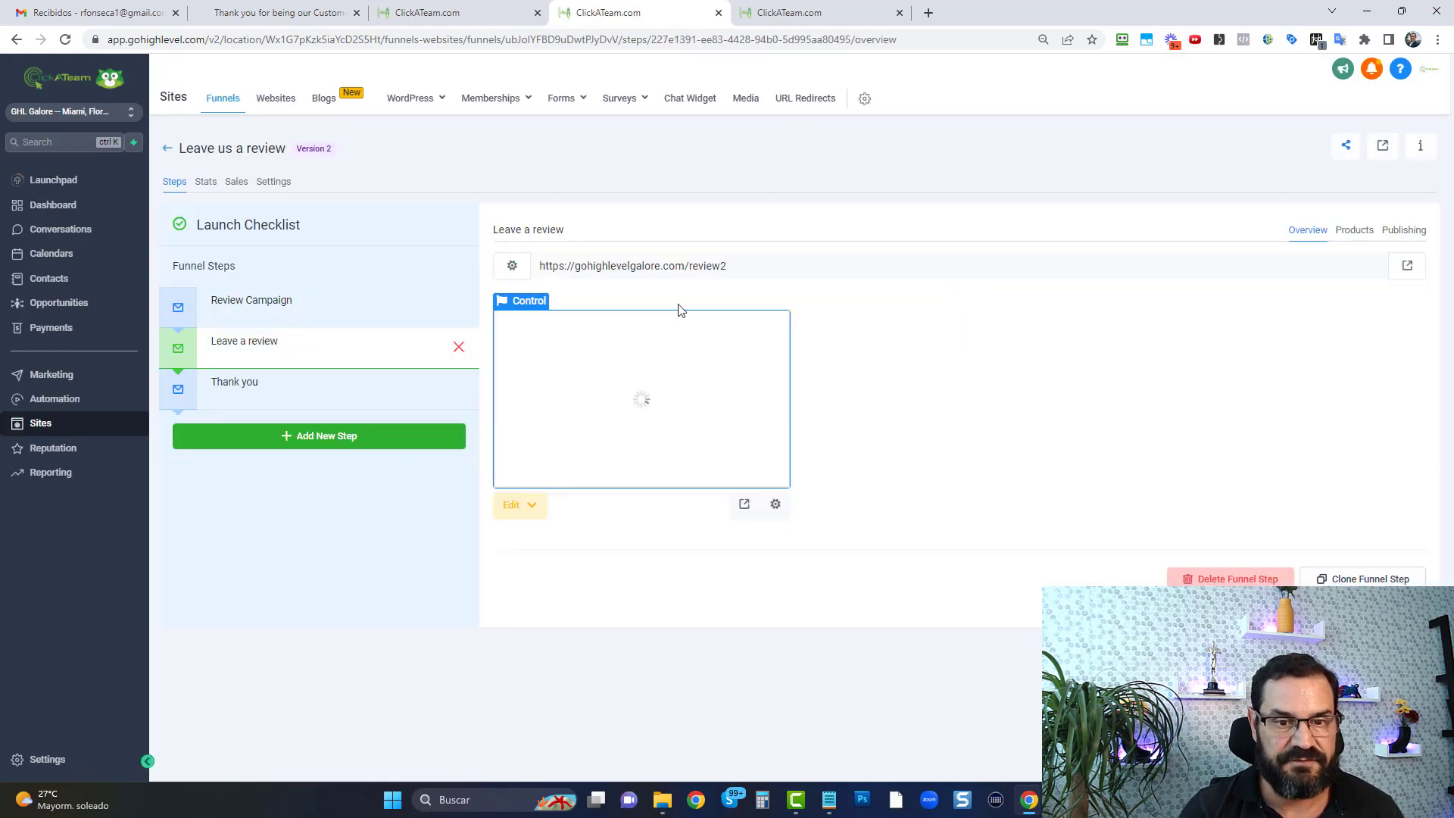
left_click(531, 503)
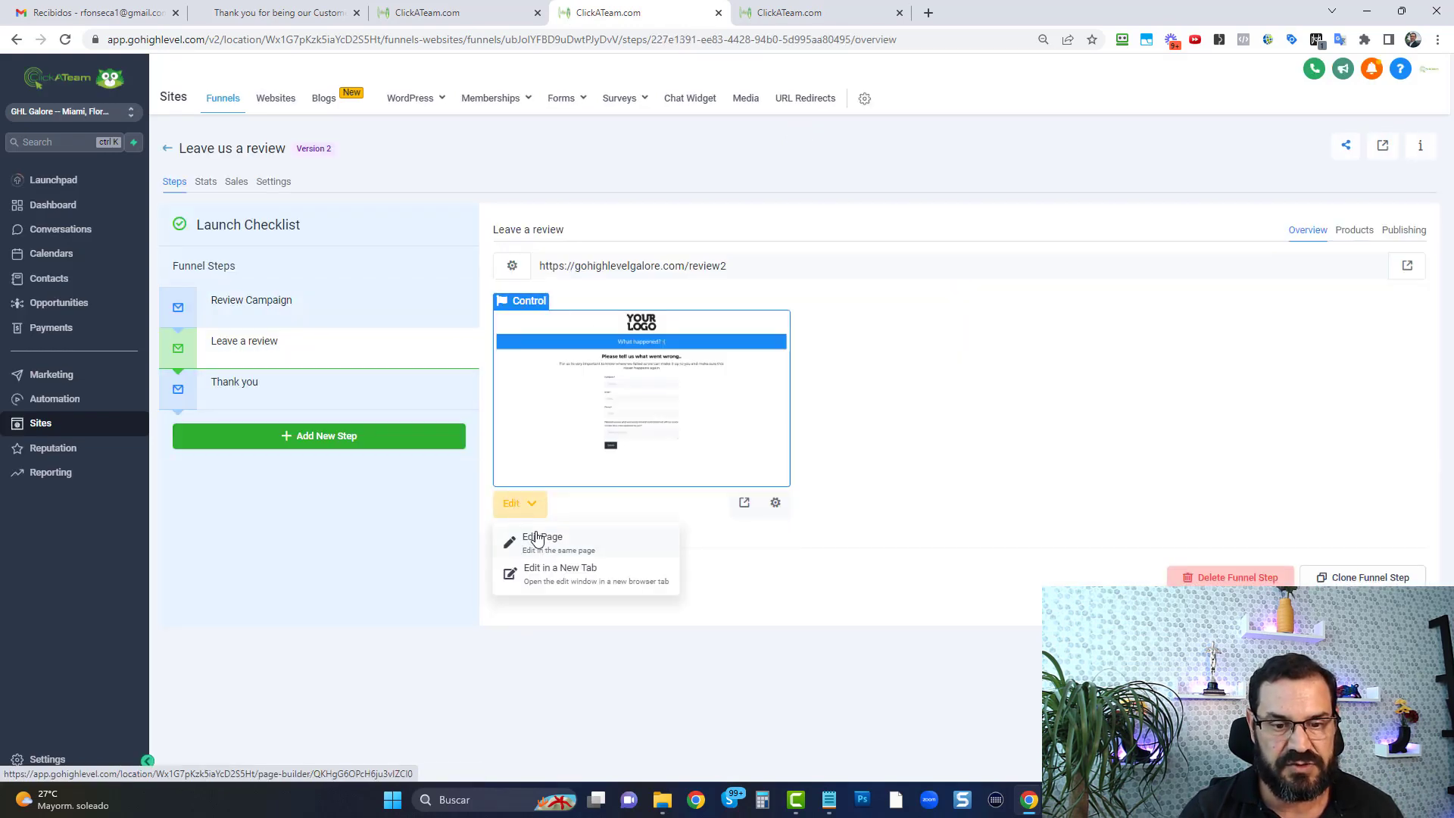
left_click(541, 540)
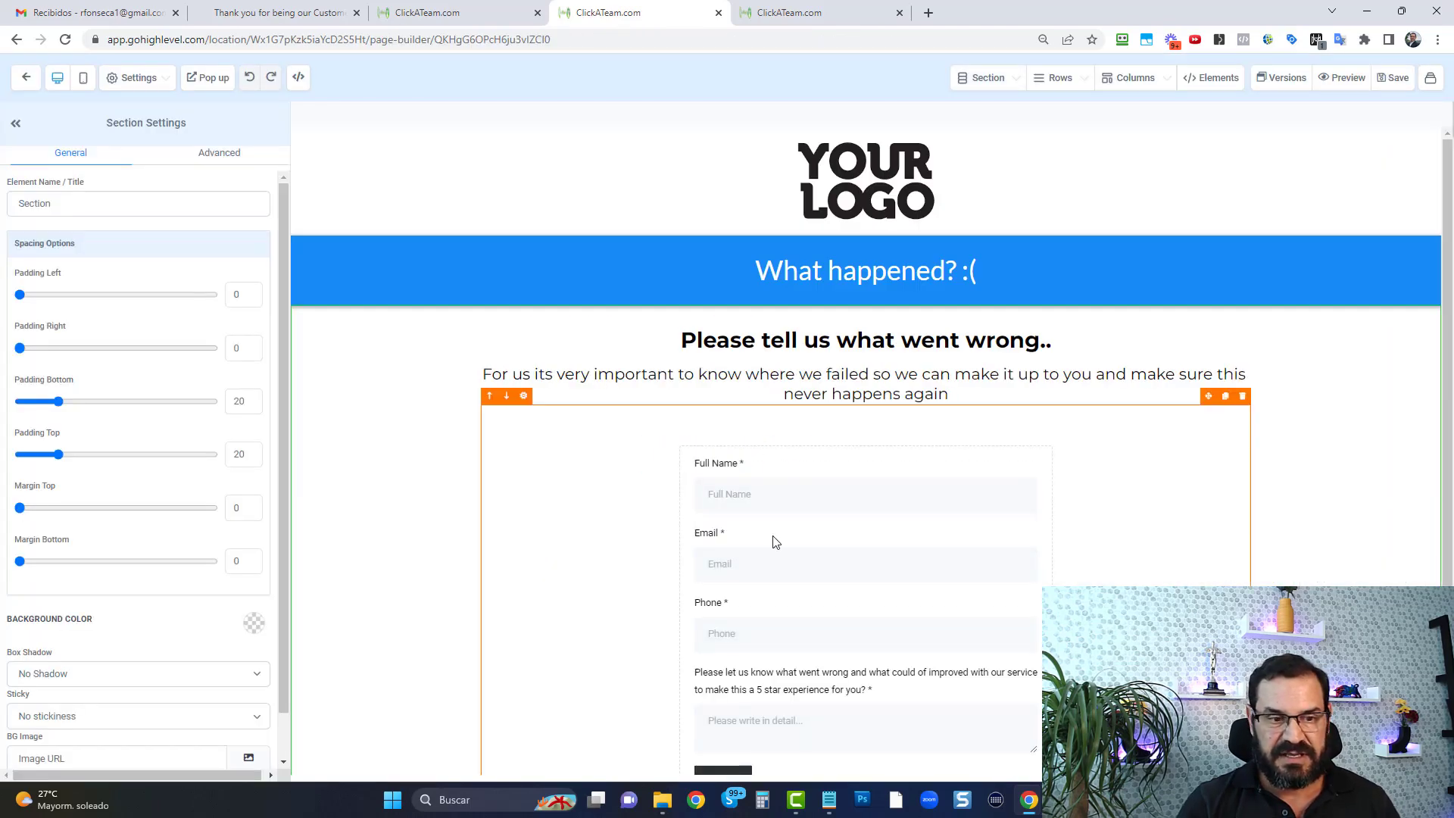
Examine the Leave a review page's headlines, feedback form and redirect settings, and exit the page editor
left_click(598, 551)
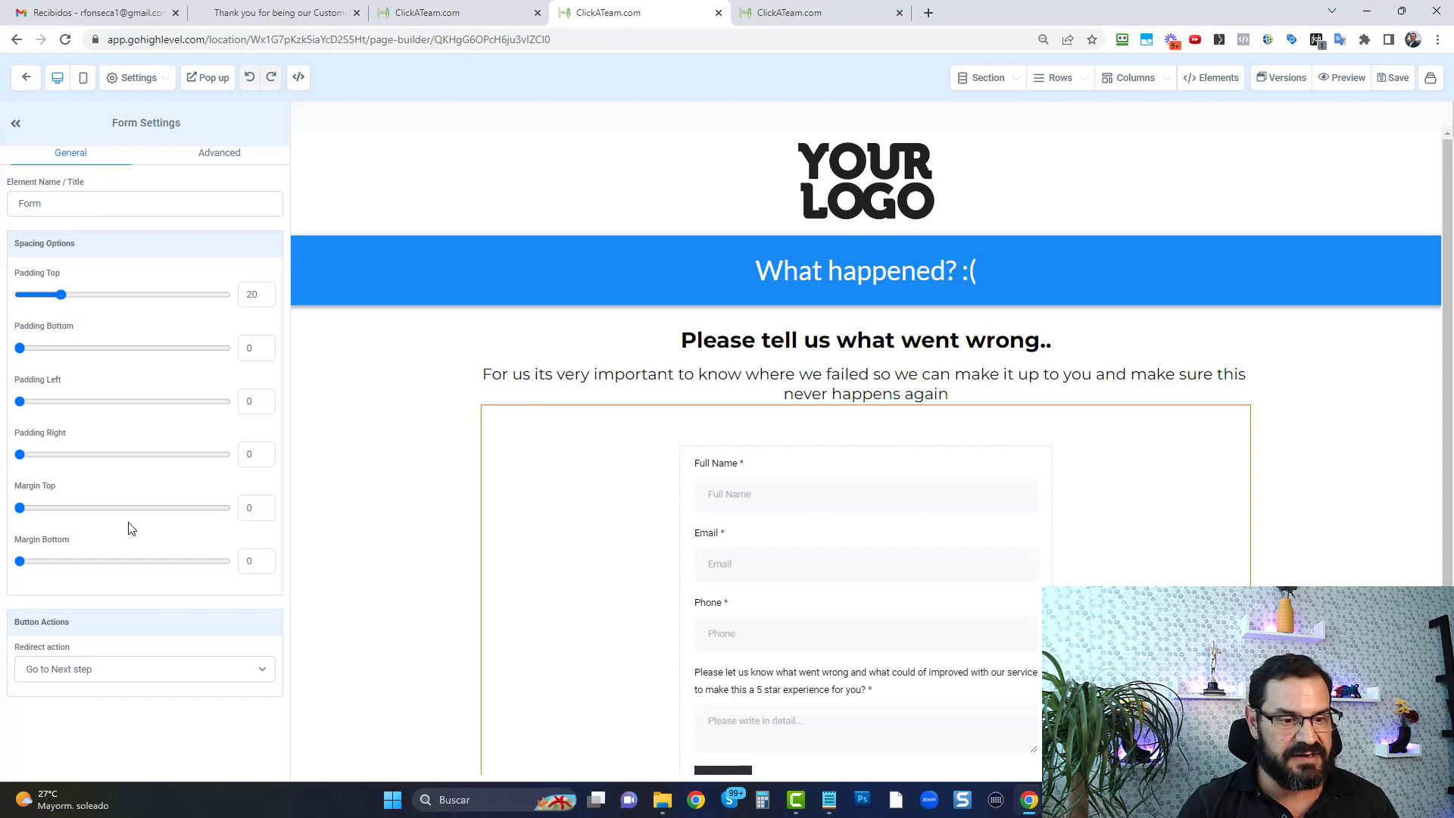
left_click(860, 338)
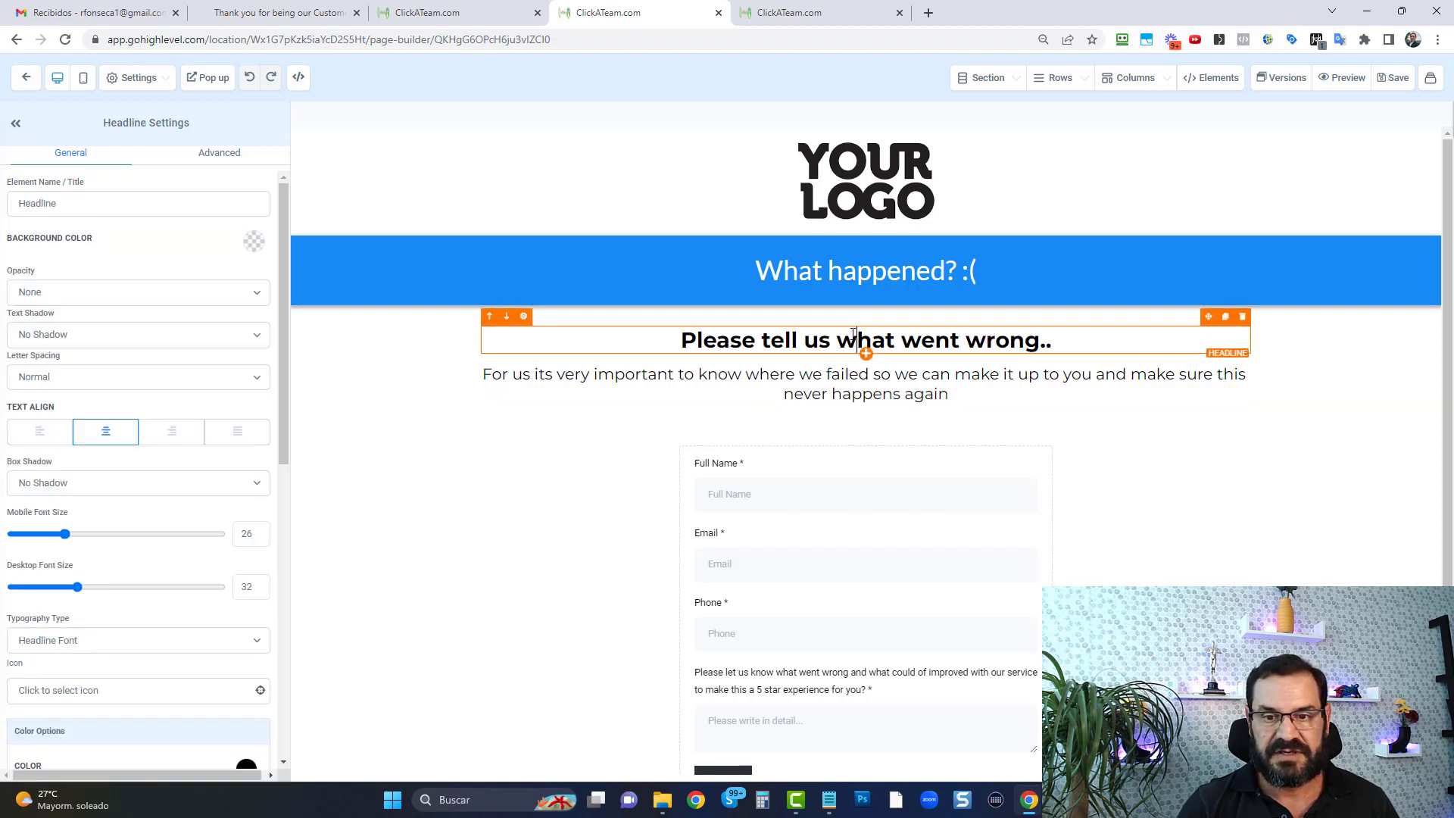
left_click(871, 271)
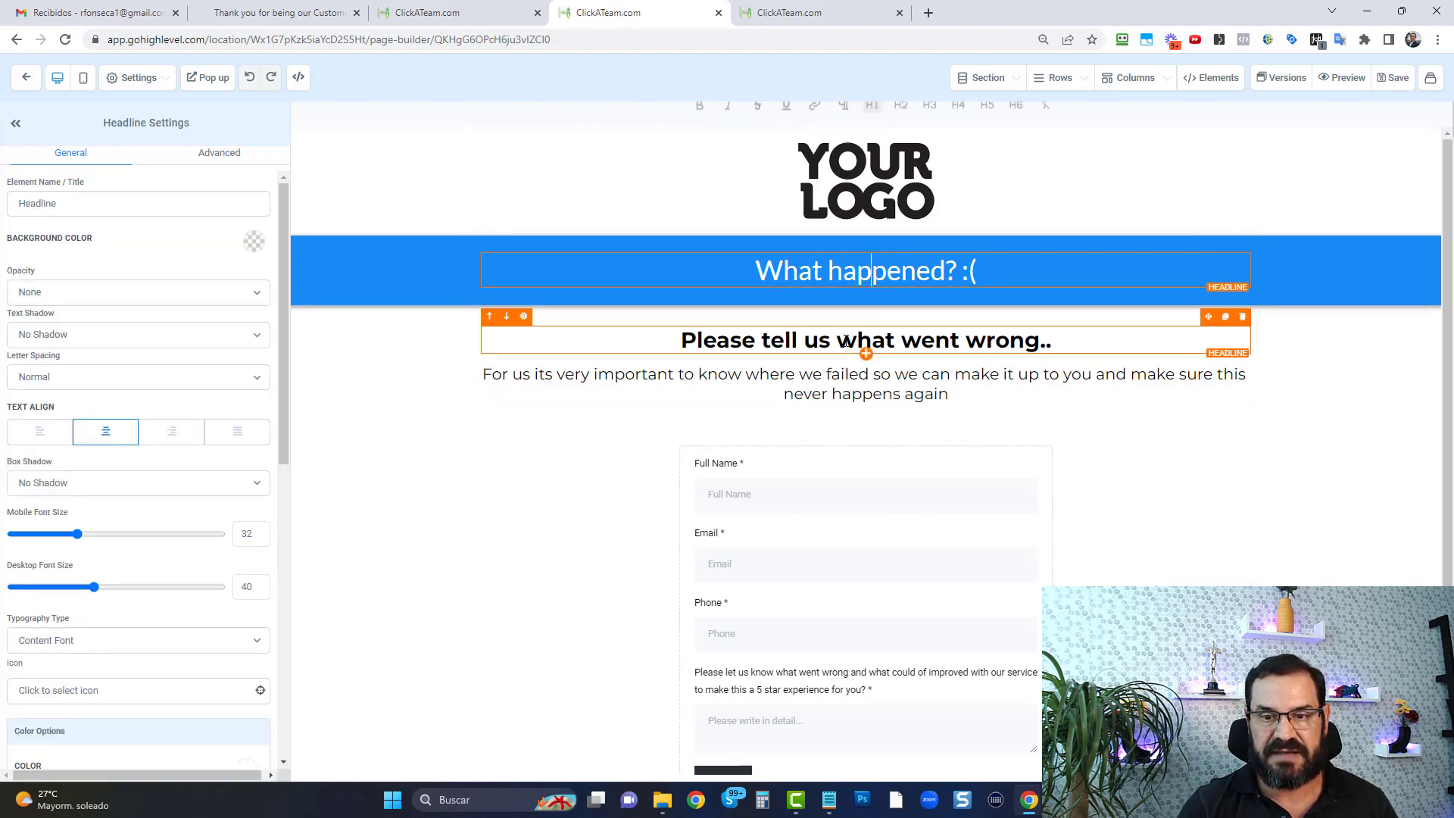
left_click(901, 459)
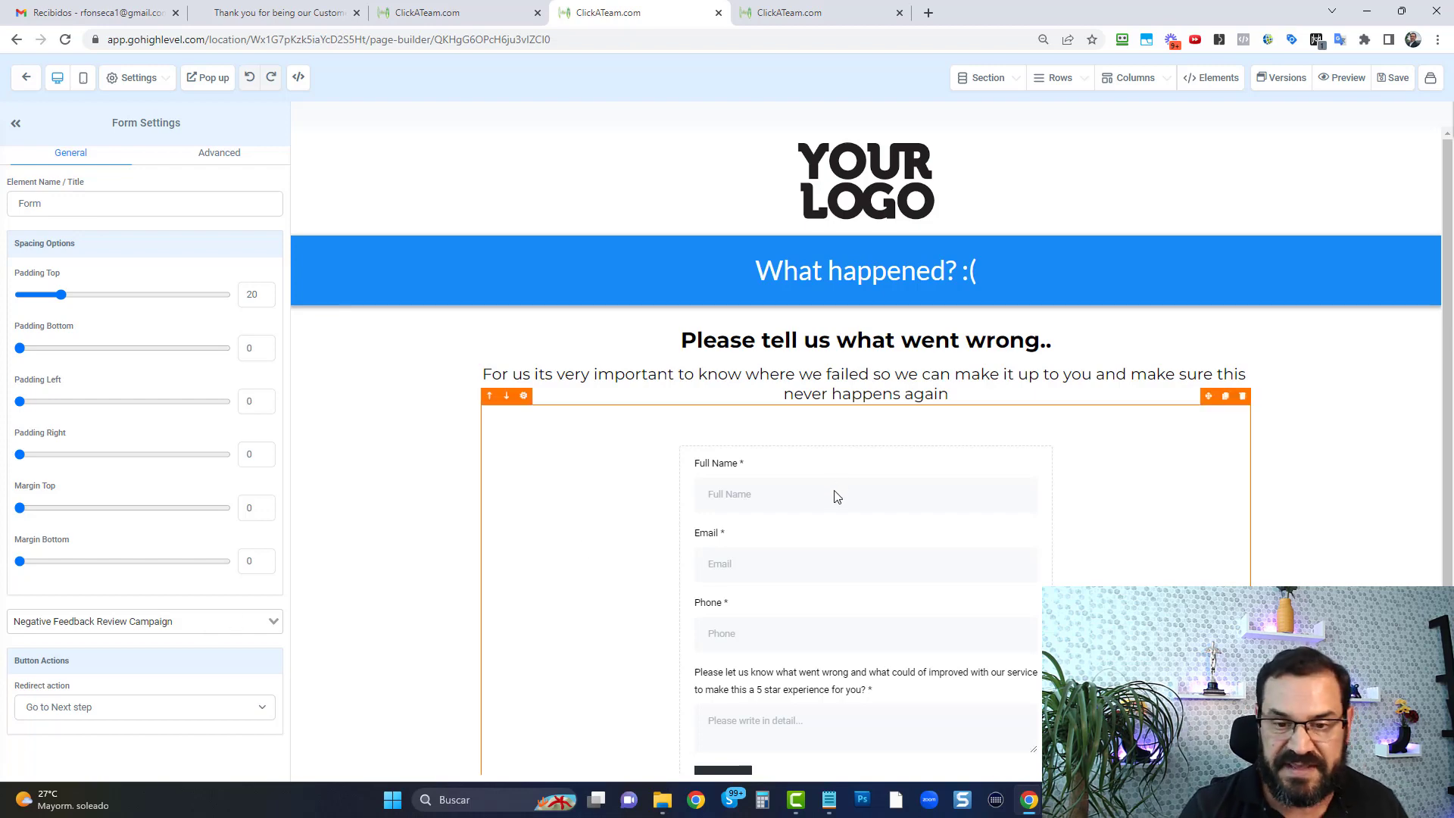
scroll(834, 500, "down", 2)
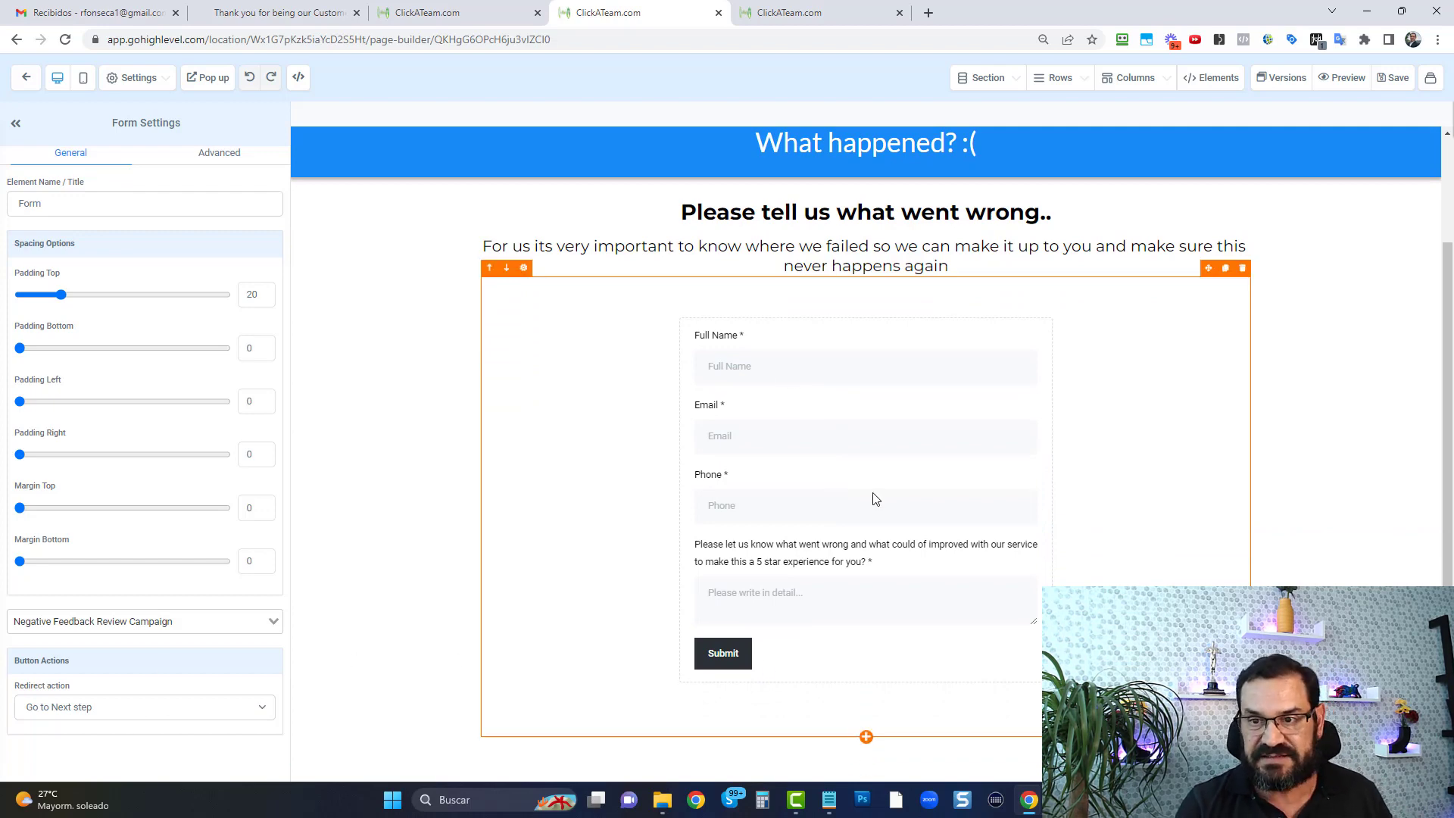
scroll(871, 498, "up", 2)
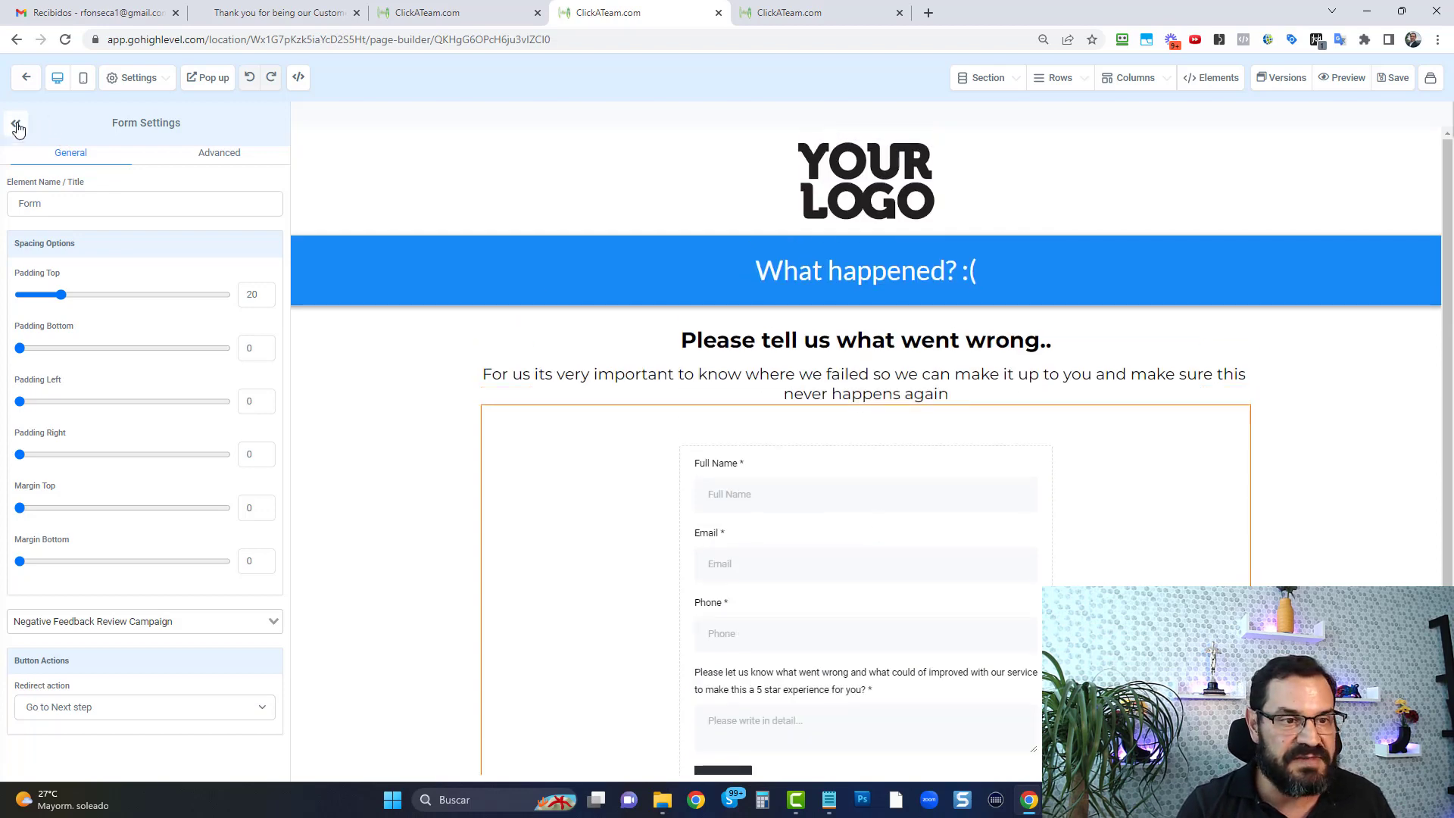
left_click(27, 79)
Save the pending changes in the "Negative Feedback from Review Campaign" workflow instead of discarding them
left_click(838, 16)
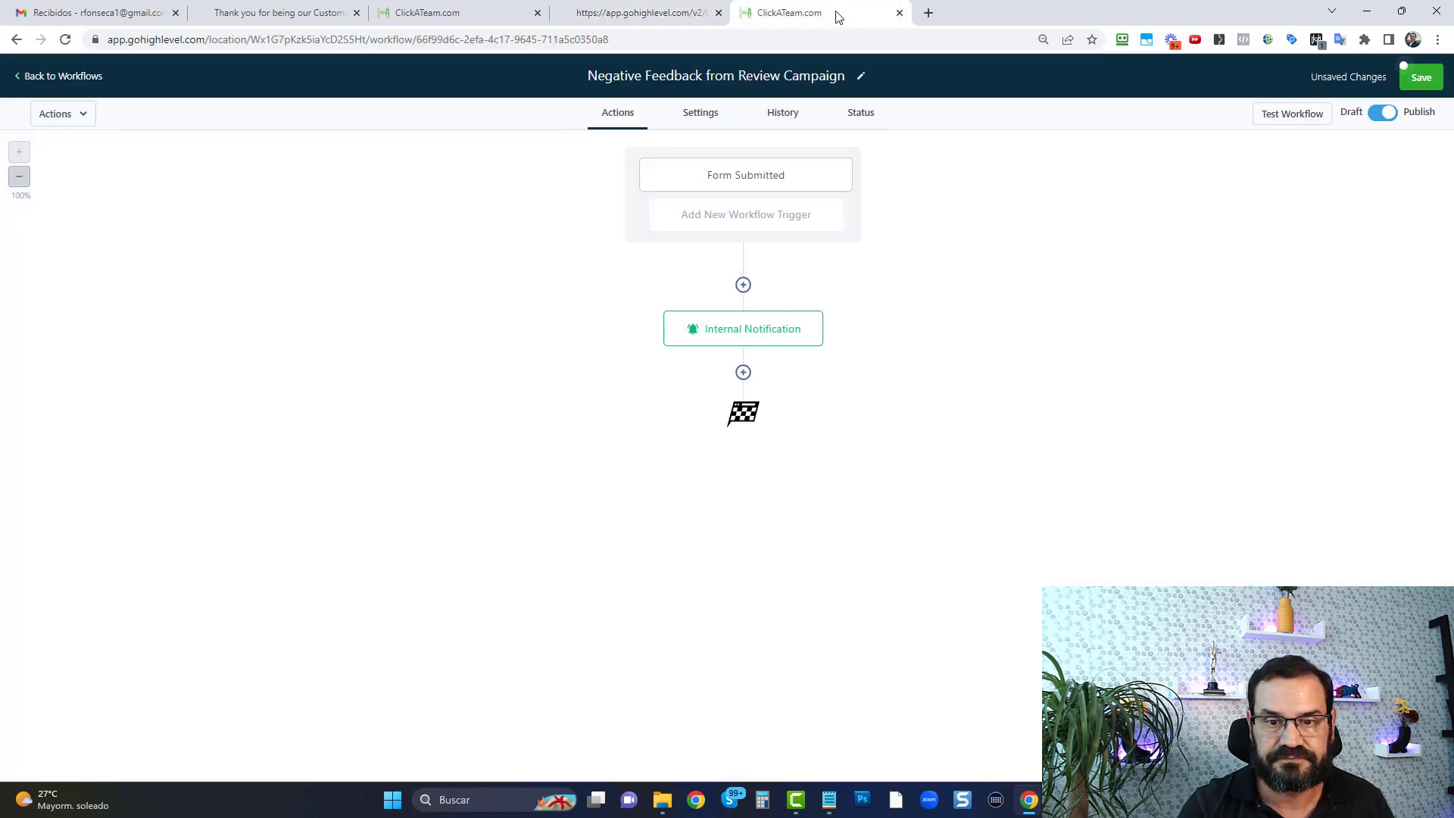
left_click(67, 79)
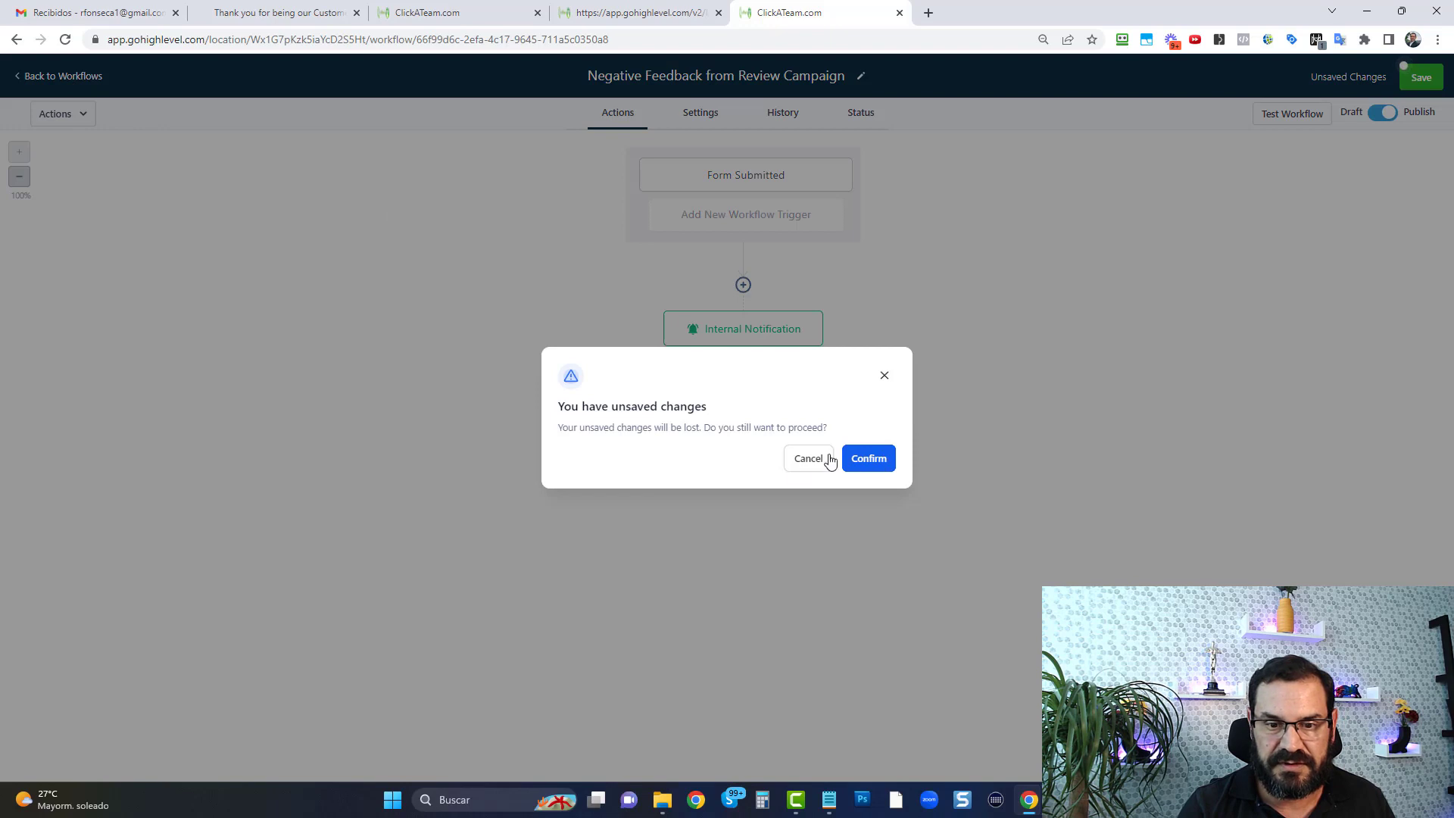
left_click(805, 460)
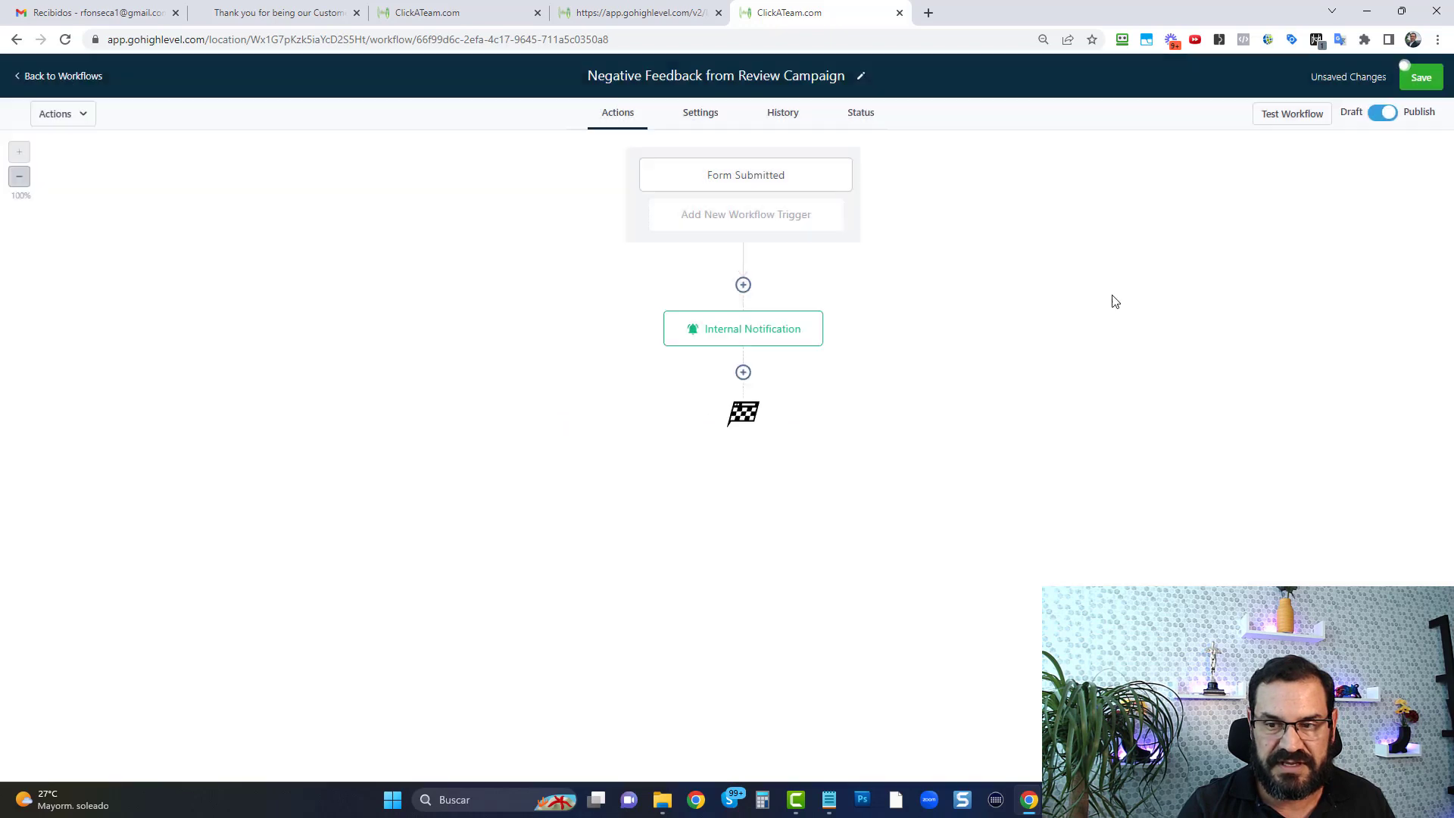
left_click(1421, 80)
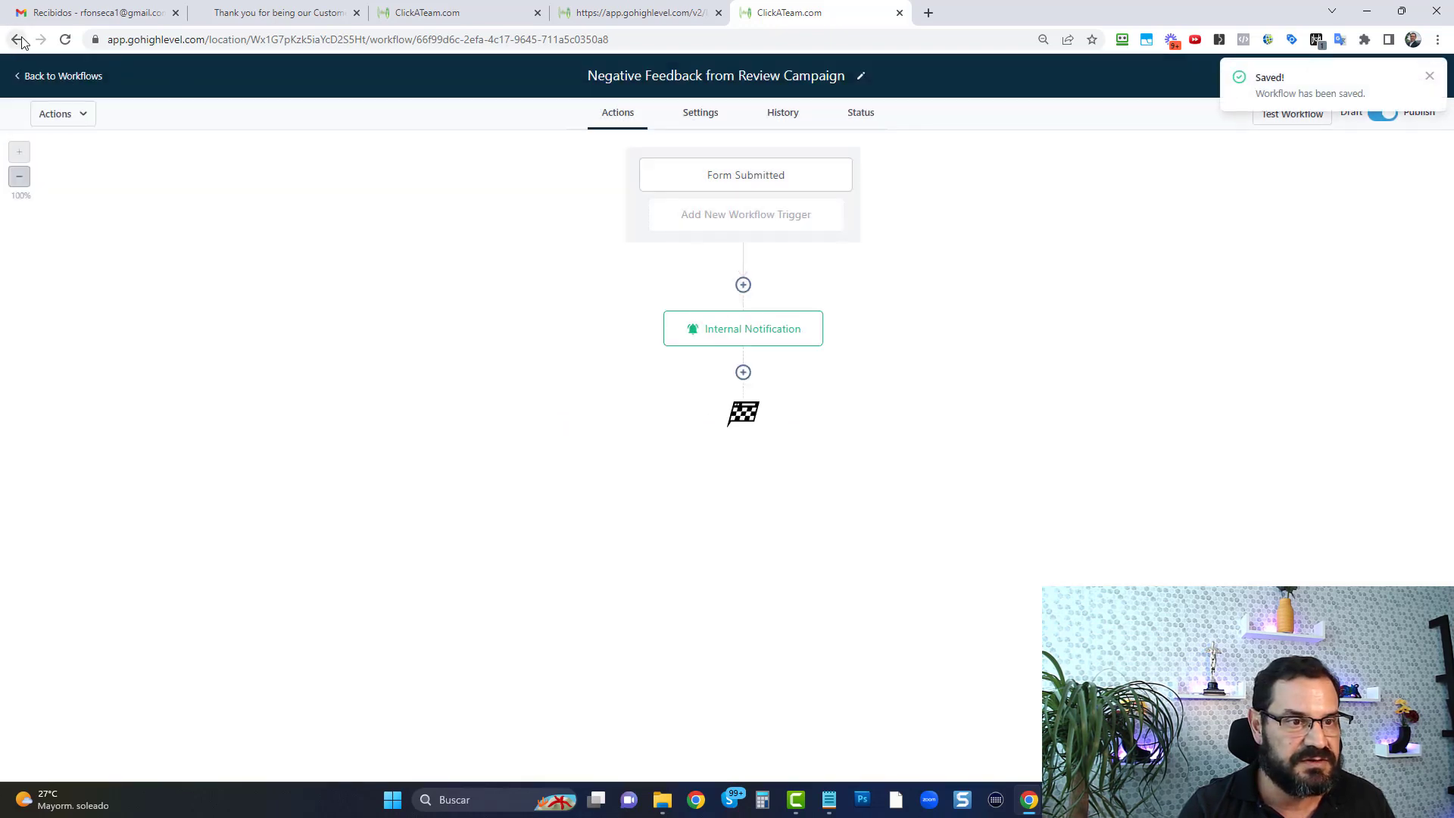
Return to the workflow list and search it for "review"
left_click(17, 39)
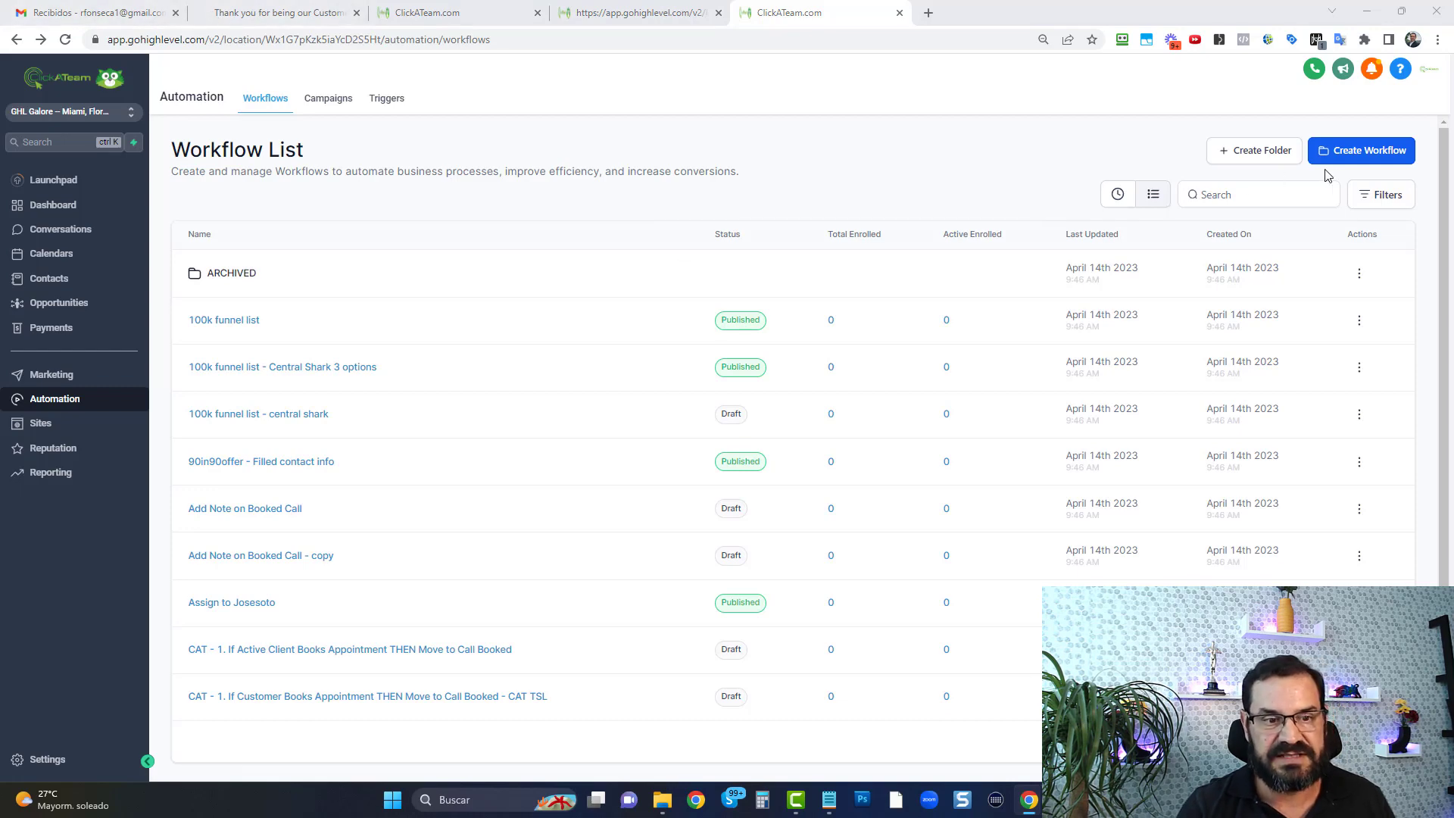
left_click(1276, 195)
type("review")
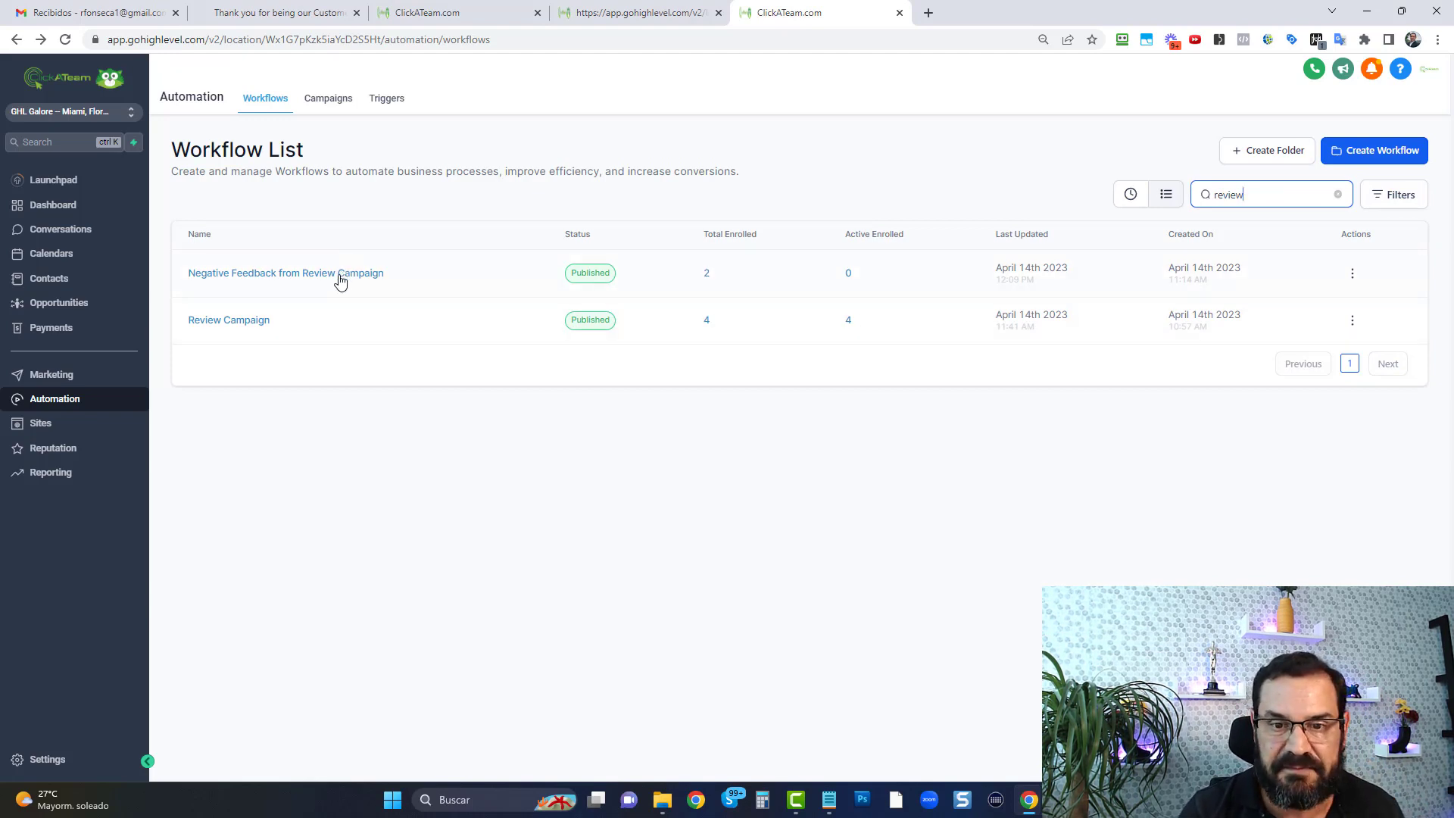
Open the Review Campaign workflow and inspect its tag trigger and the link behind "click here" in Email 1
left_click(258, 323)
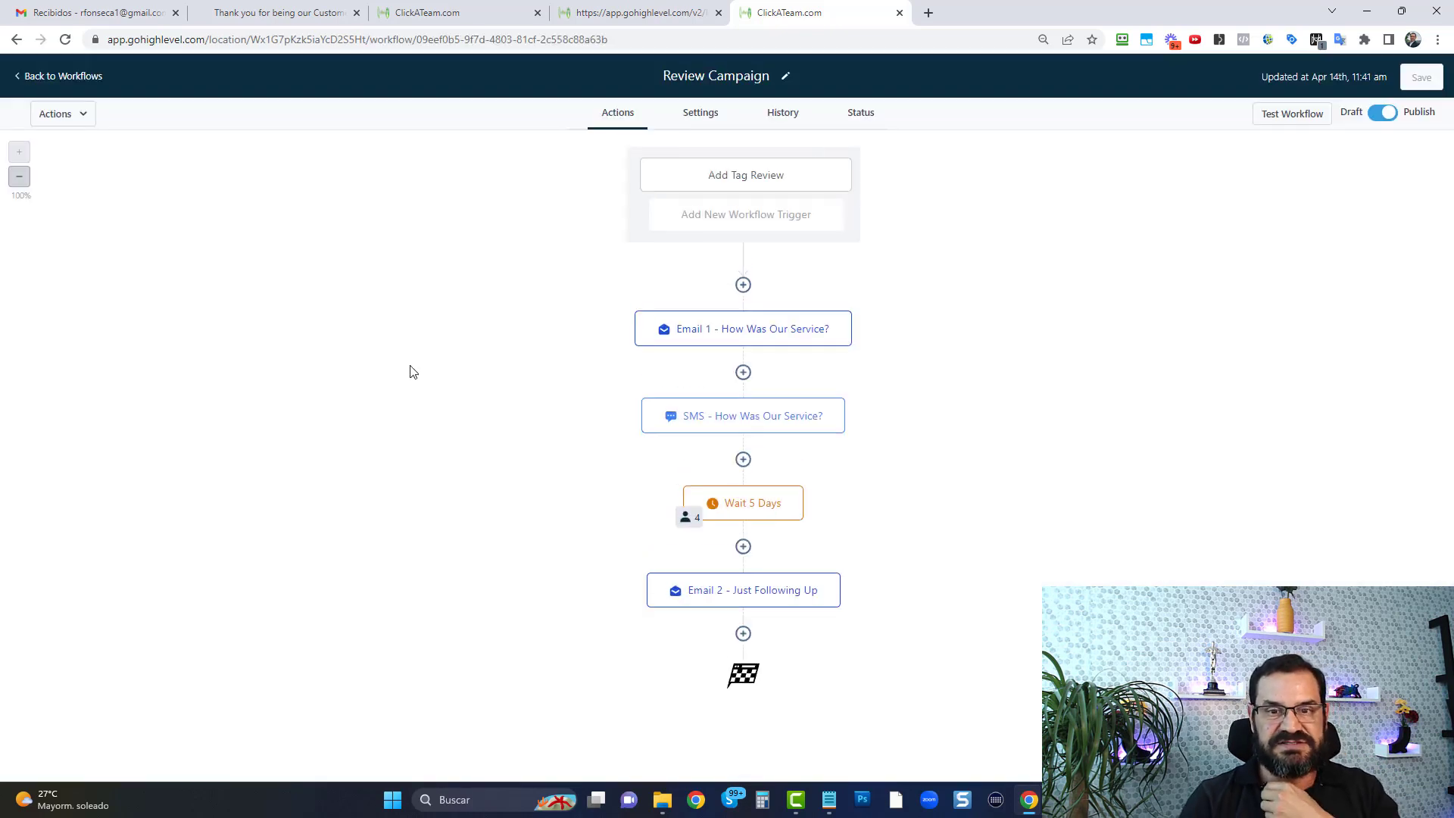
left_click(778, 182)
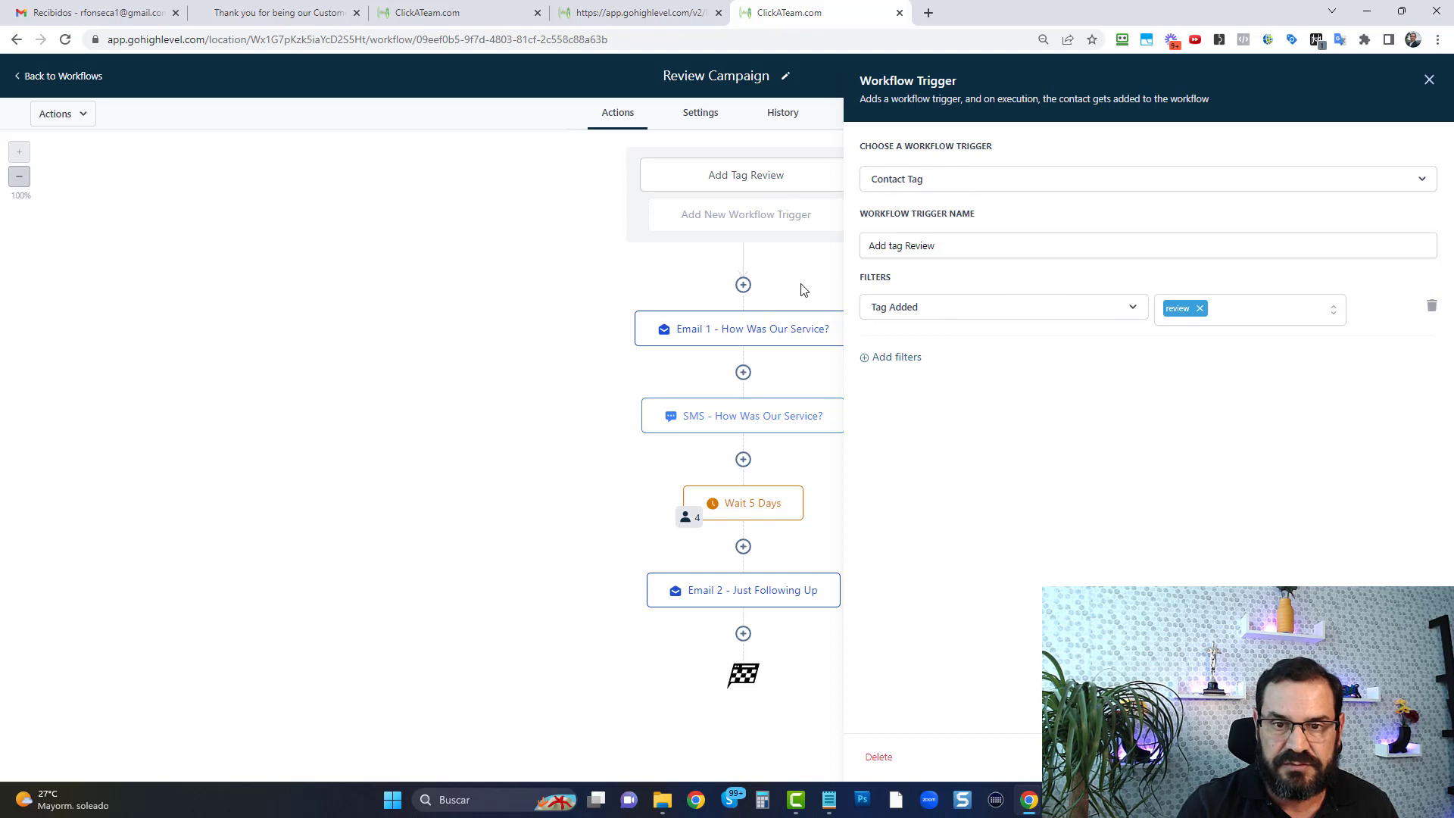
left_click(795, 328)
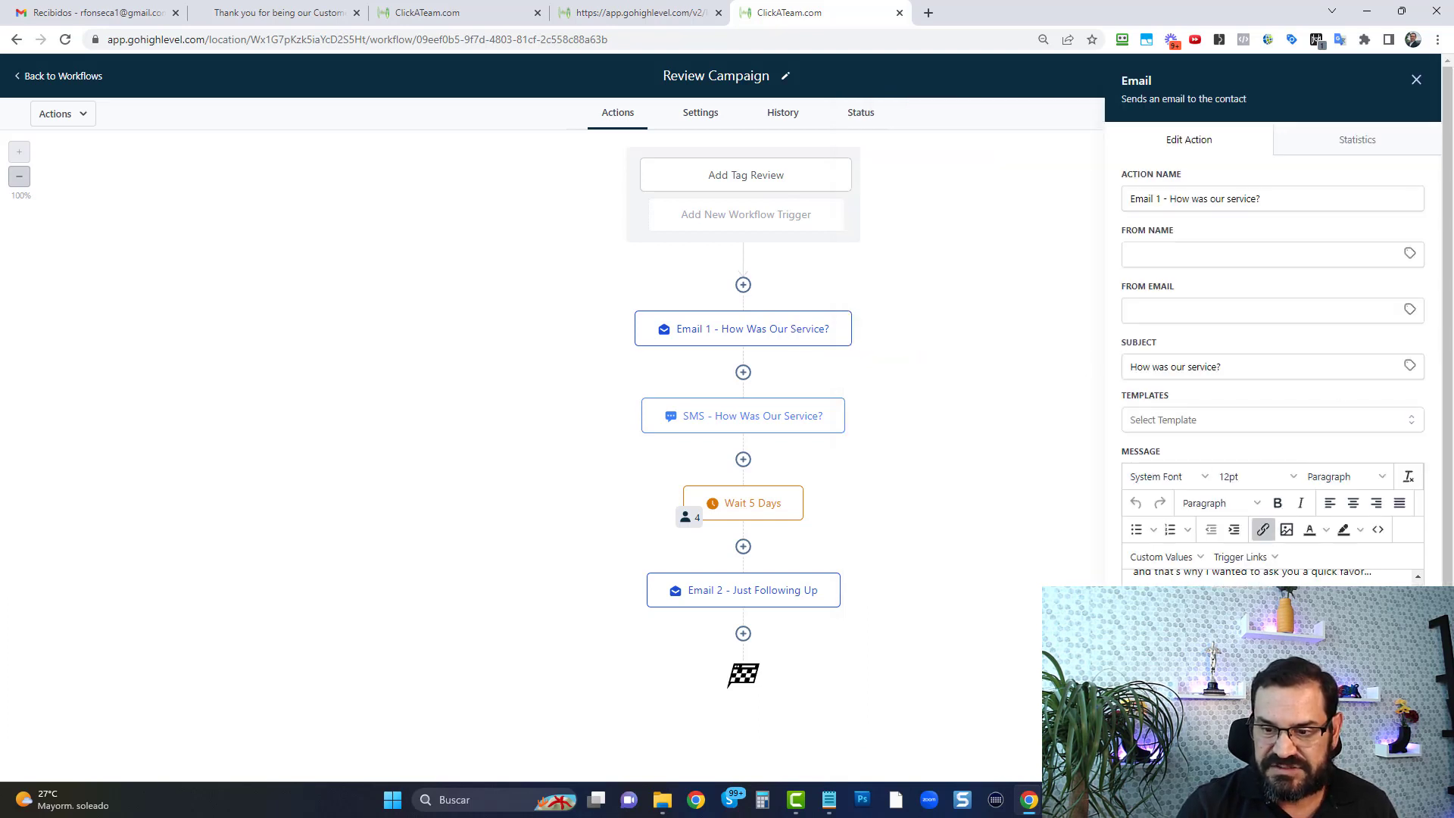
left_click(1263, 529)
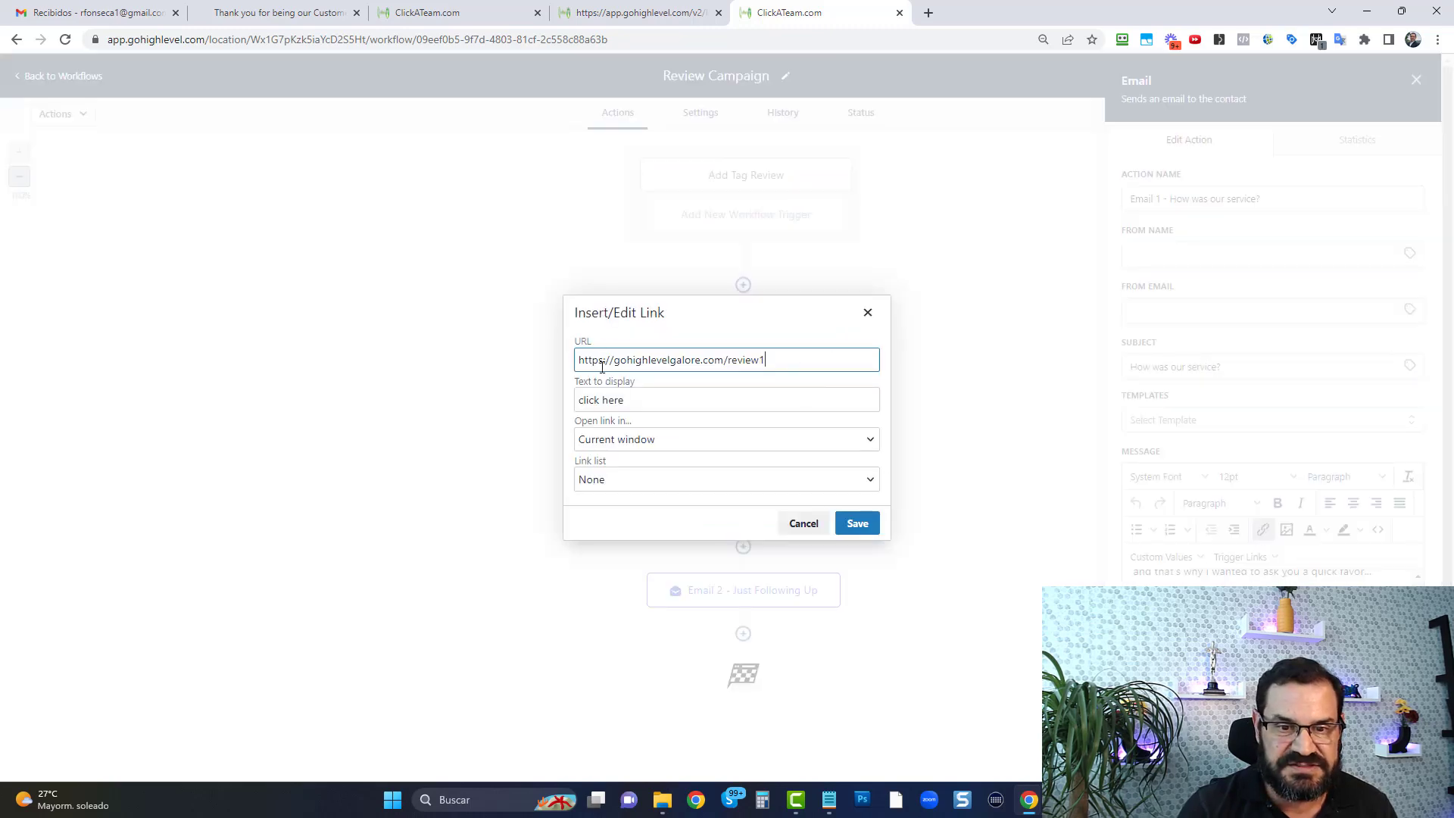
left_click(827, 519)
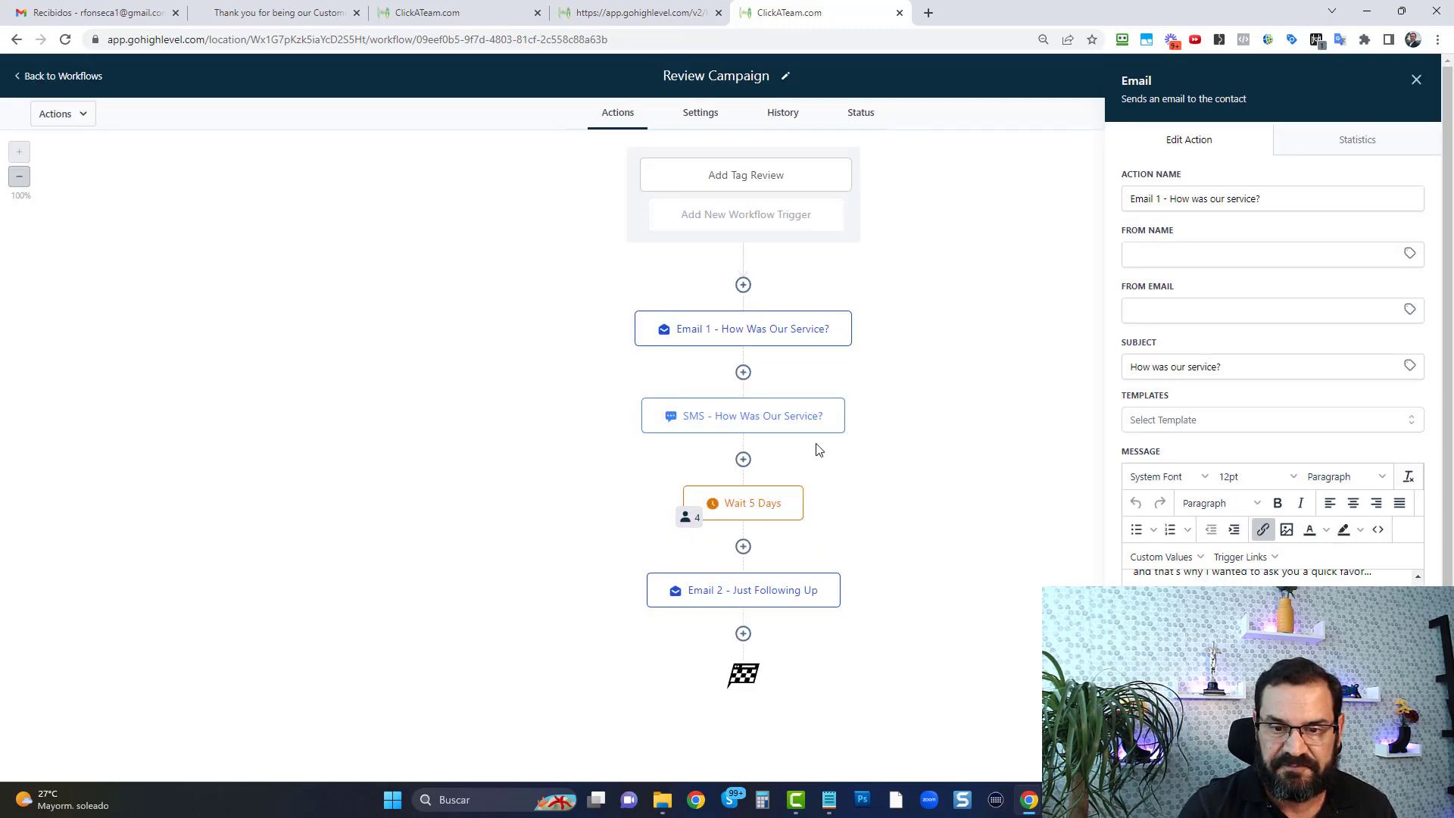
Inspect the feedback link in the SMS action's message and the delay of the wait action
left_click(755, 430)
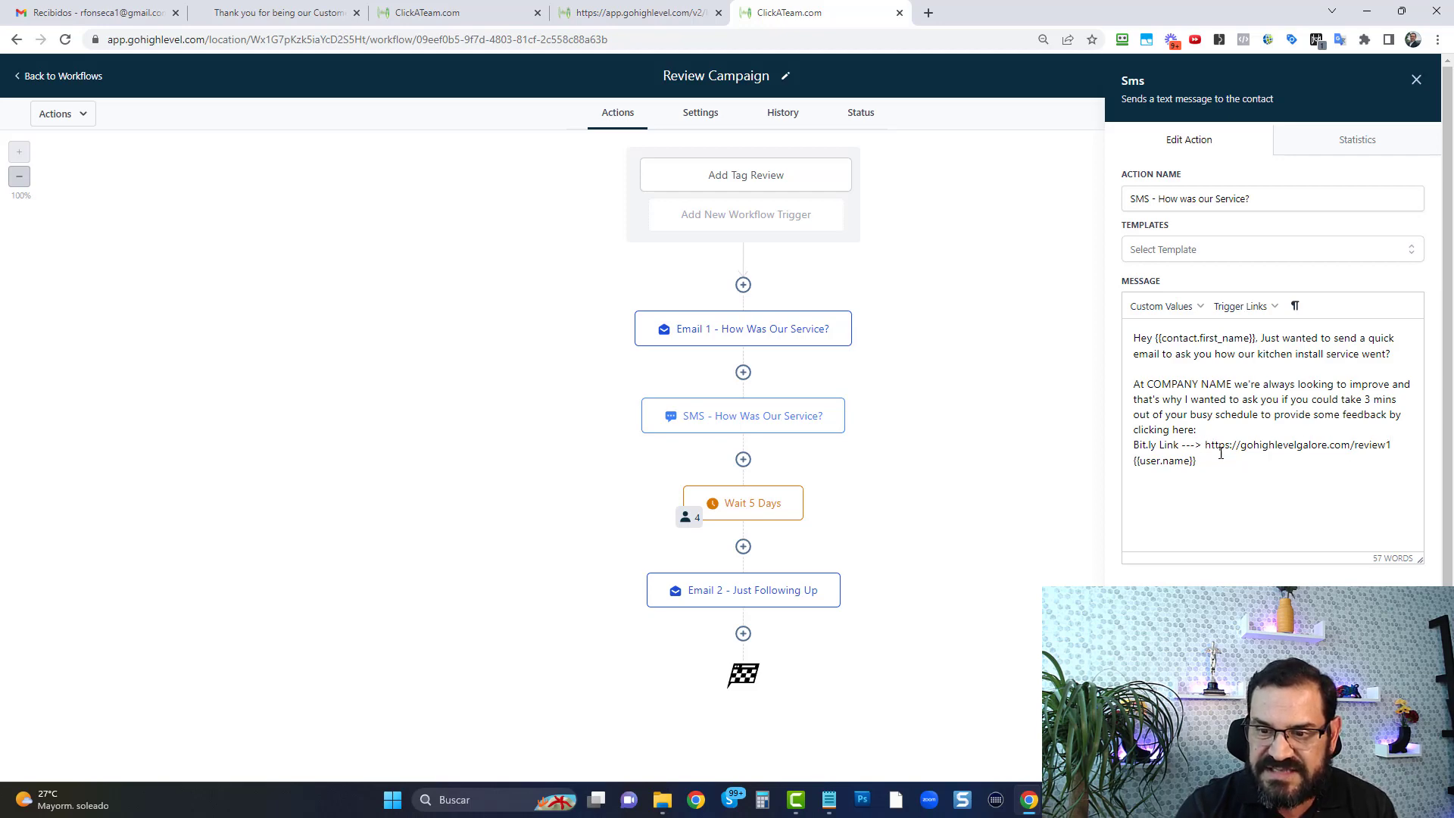
left_click_drag(1207, 446, 1386, 441)
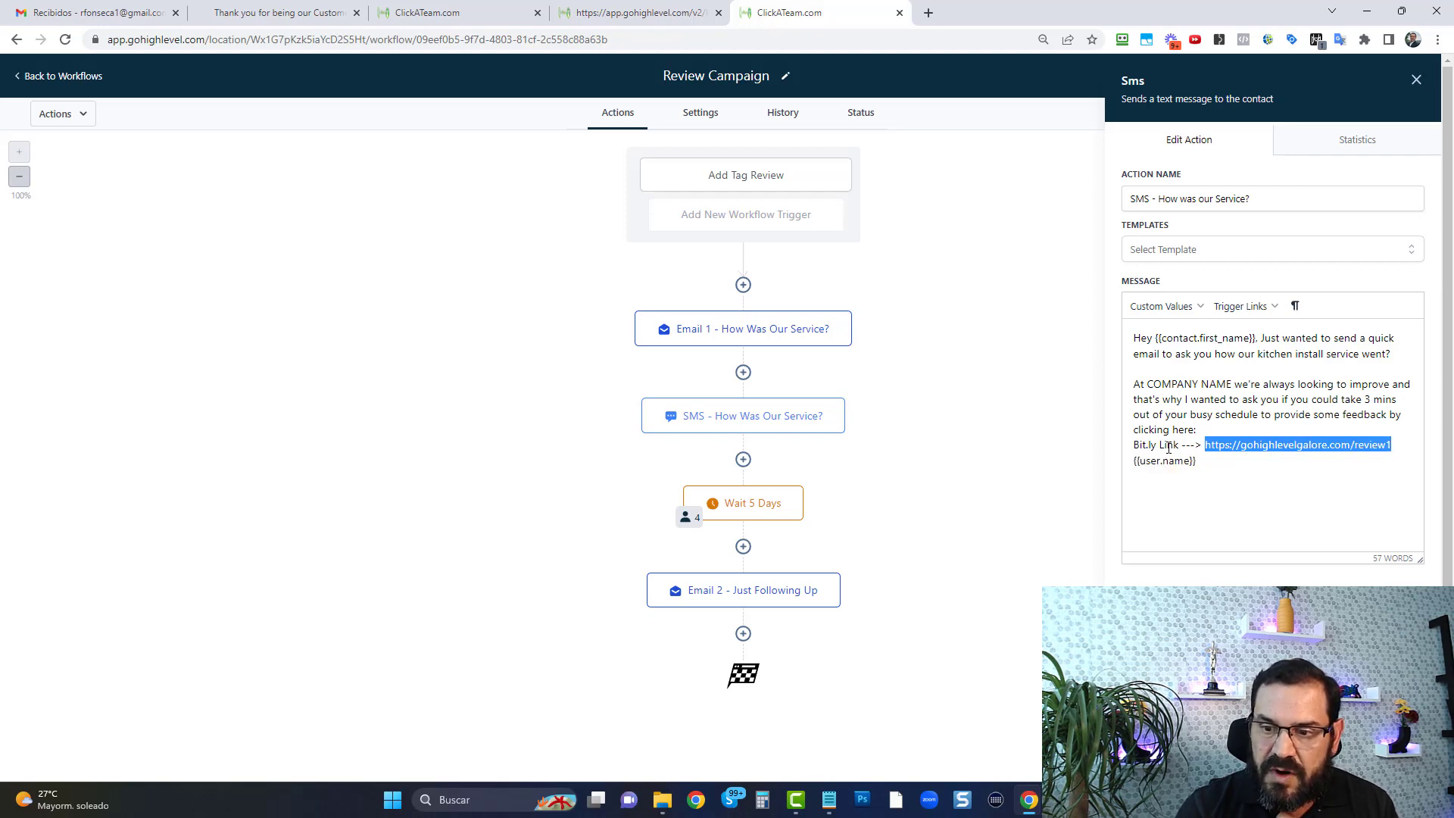
left_click(765, 504)
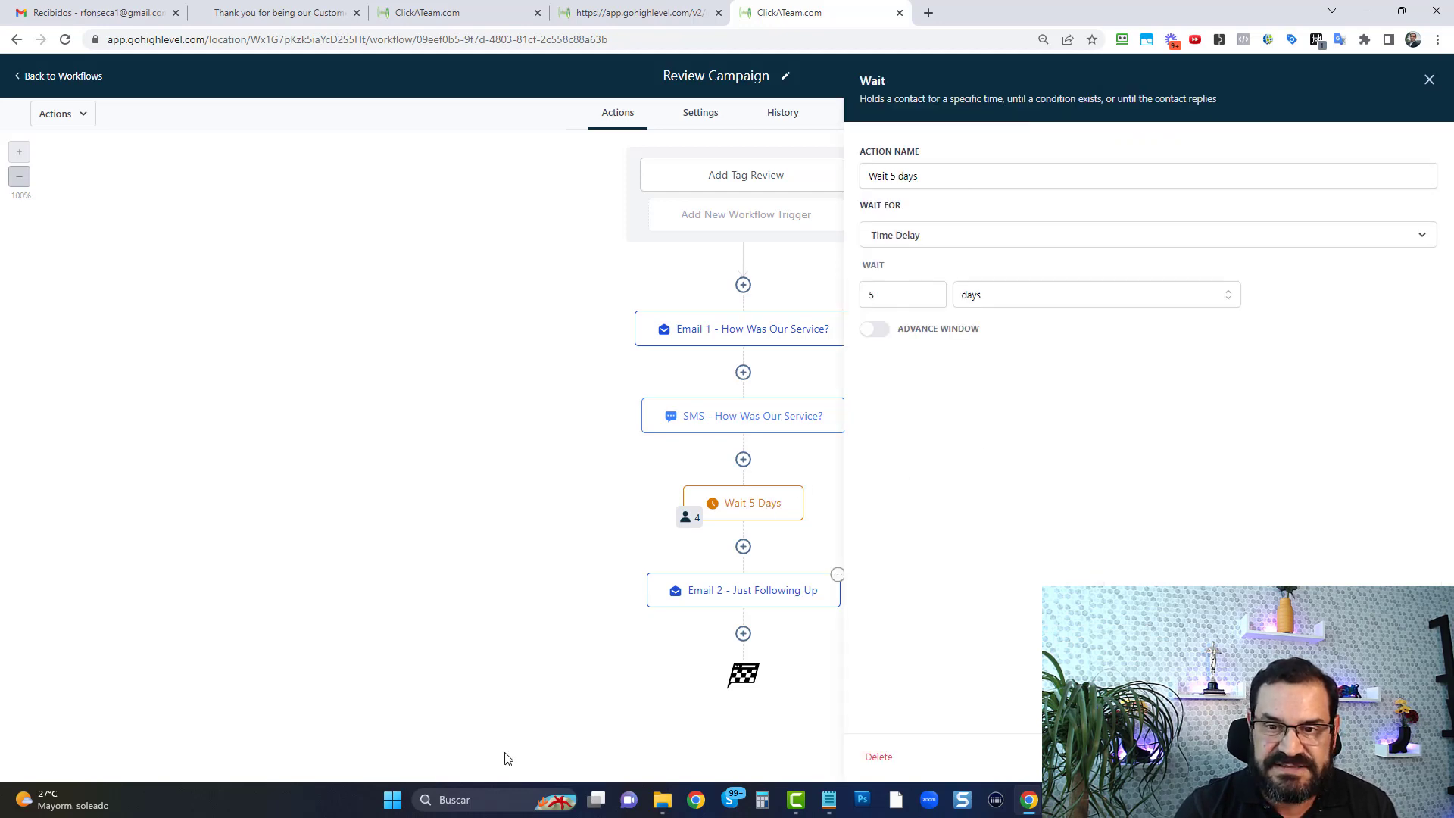
Inspect the link and message text of the "Email 2 - Just following up" action and close it
left_click(764, 602)
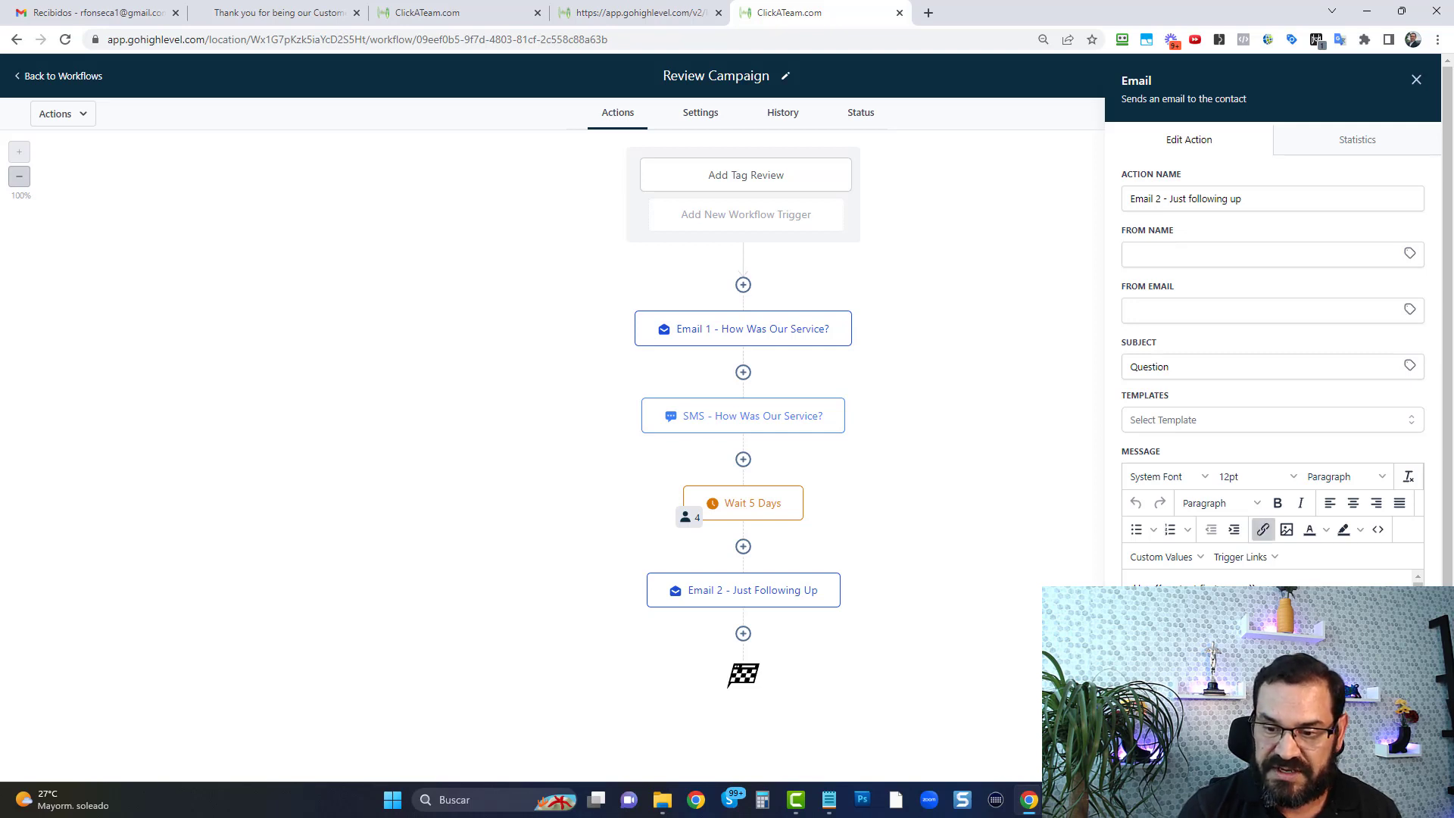
left_click(1265, 531)
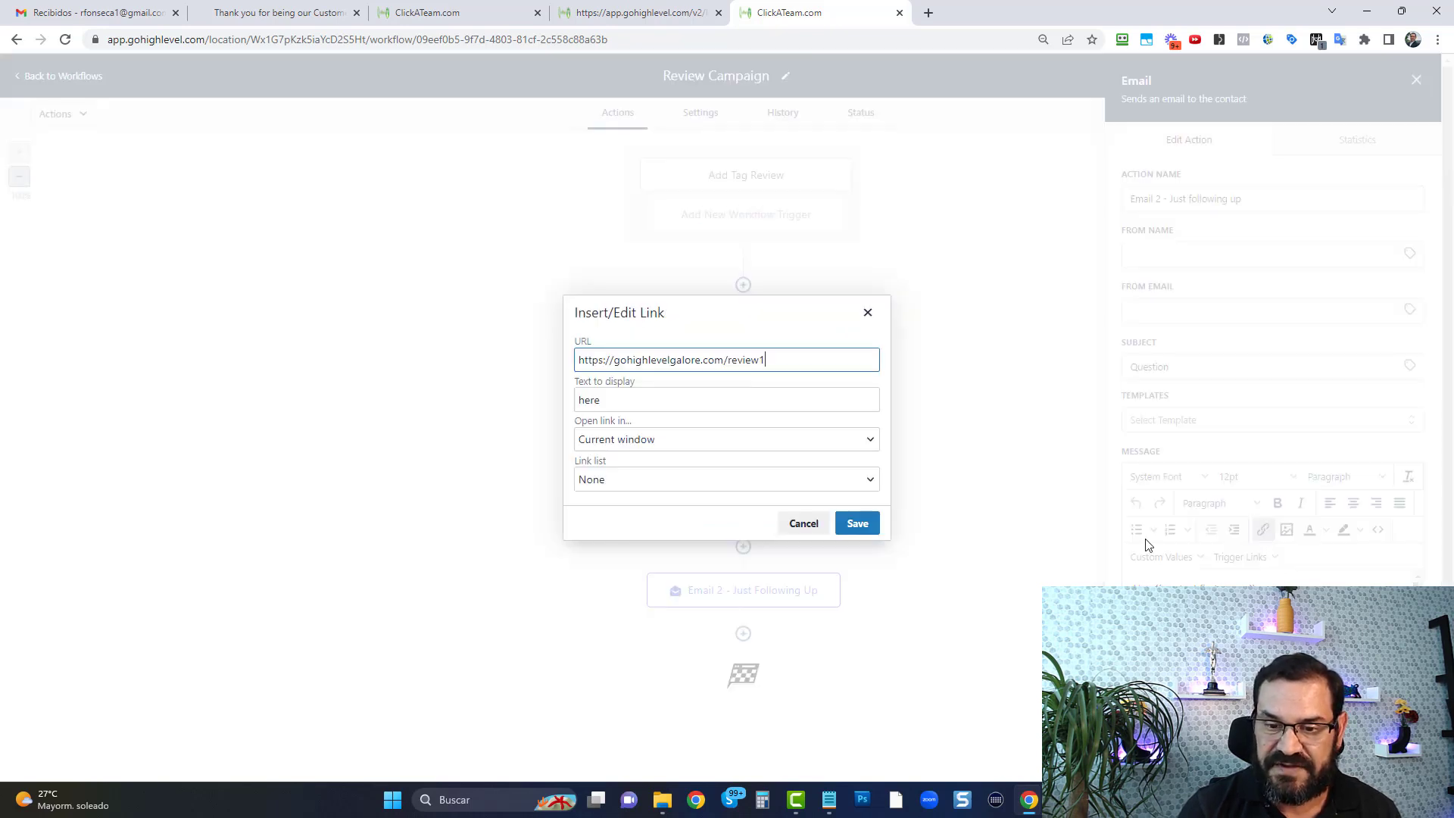
left_click(796, 525)
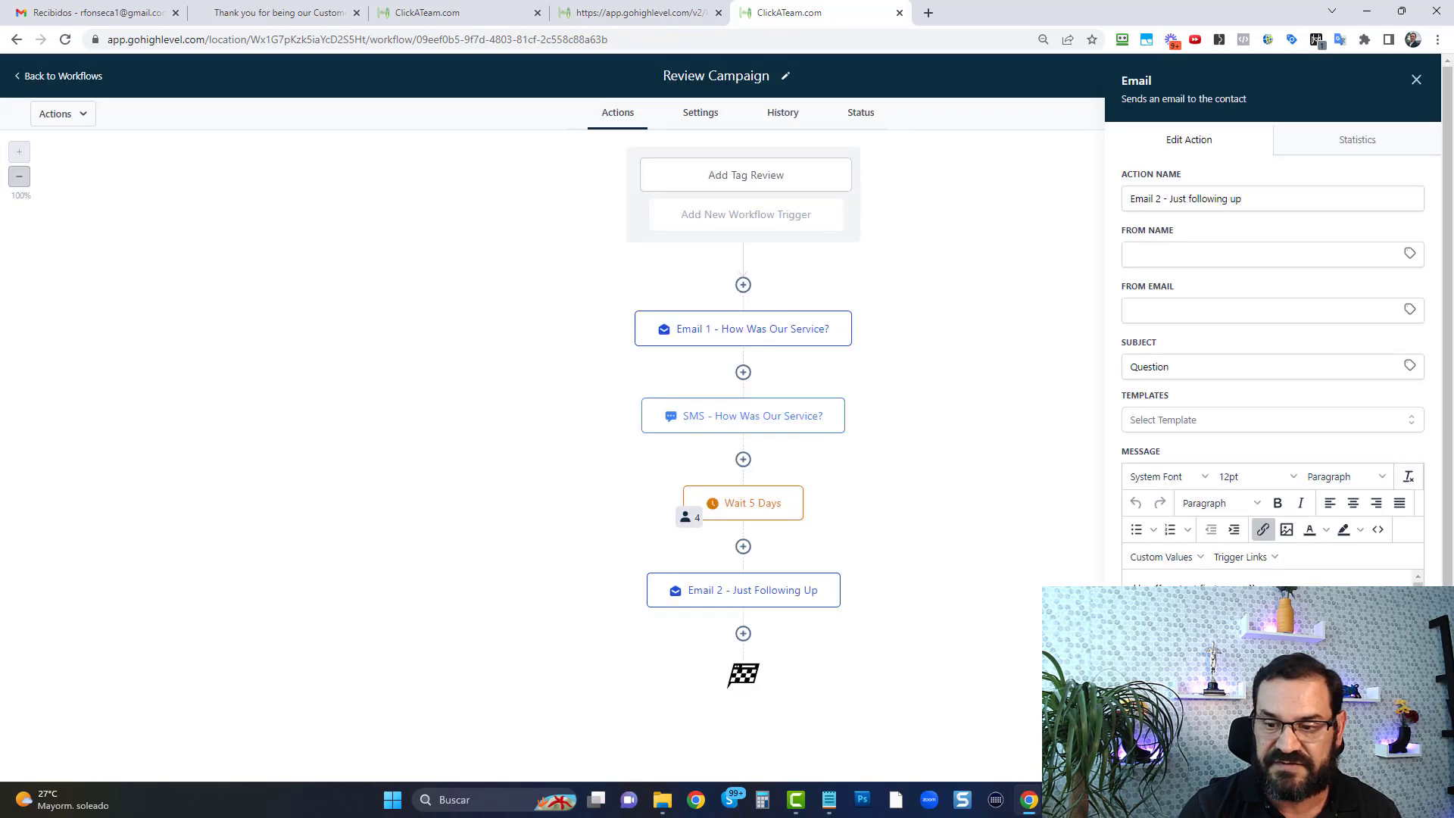
scroll(1269, 637, "down", 1)
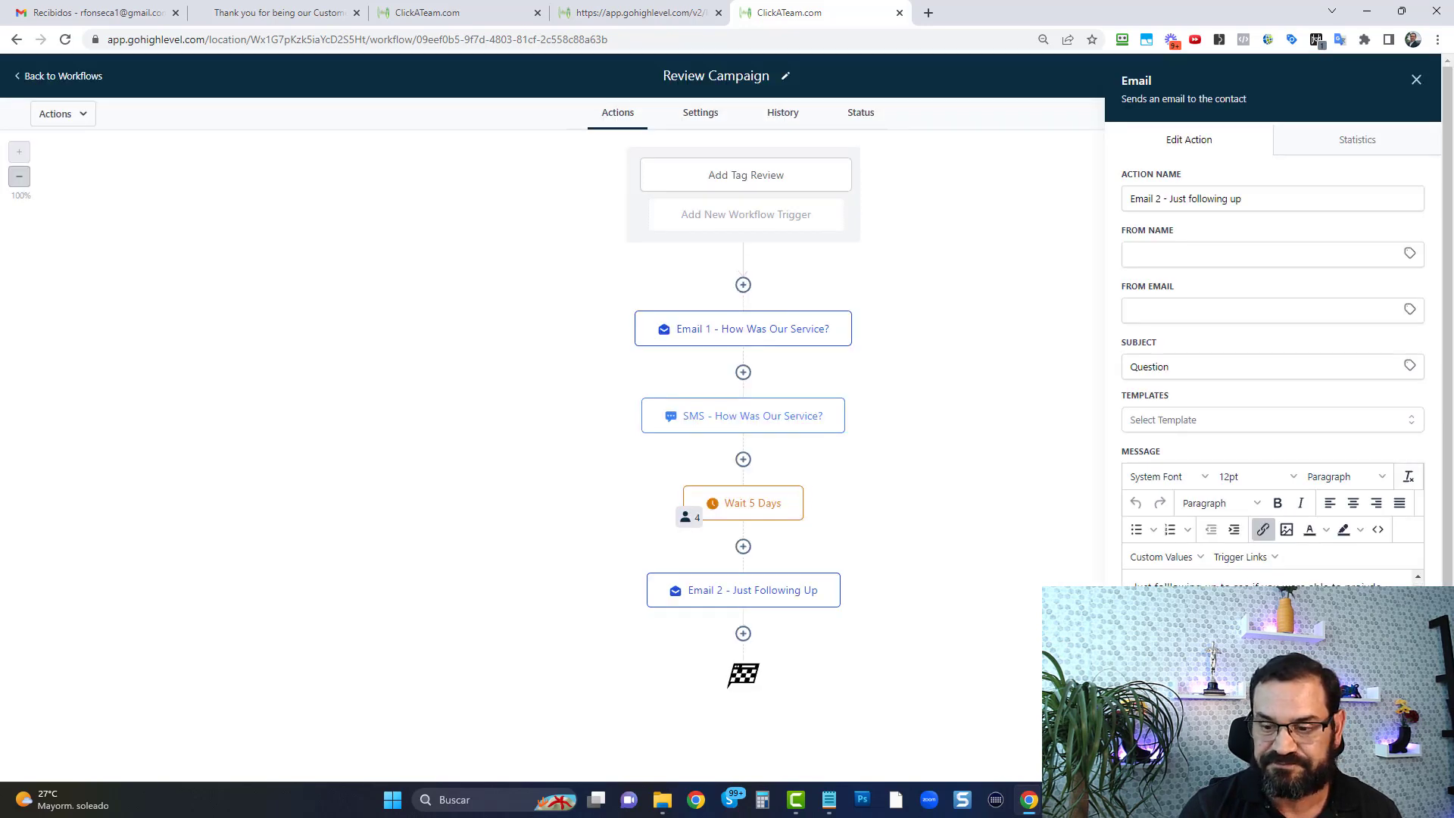
left_click(860, 243)
Examine the Review Campaign workflow's default settings, including the time window, contact management and stop on response
left_click(696, 120)
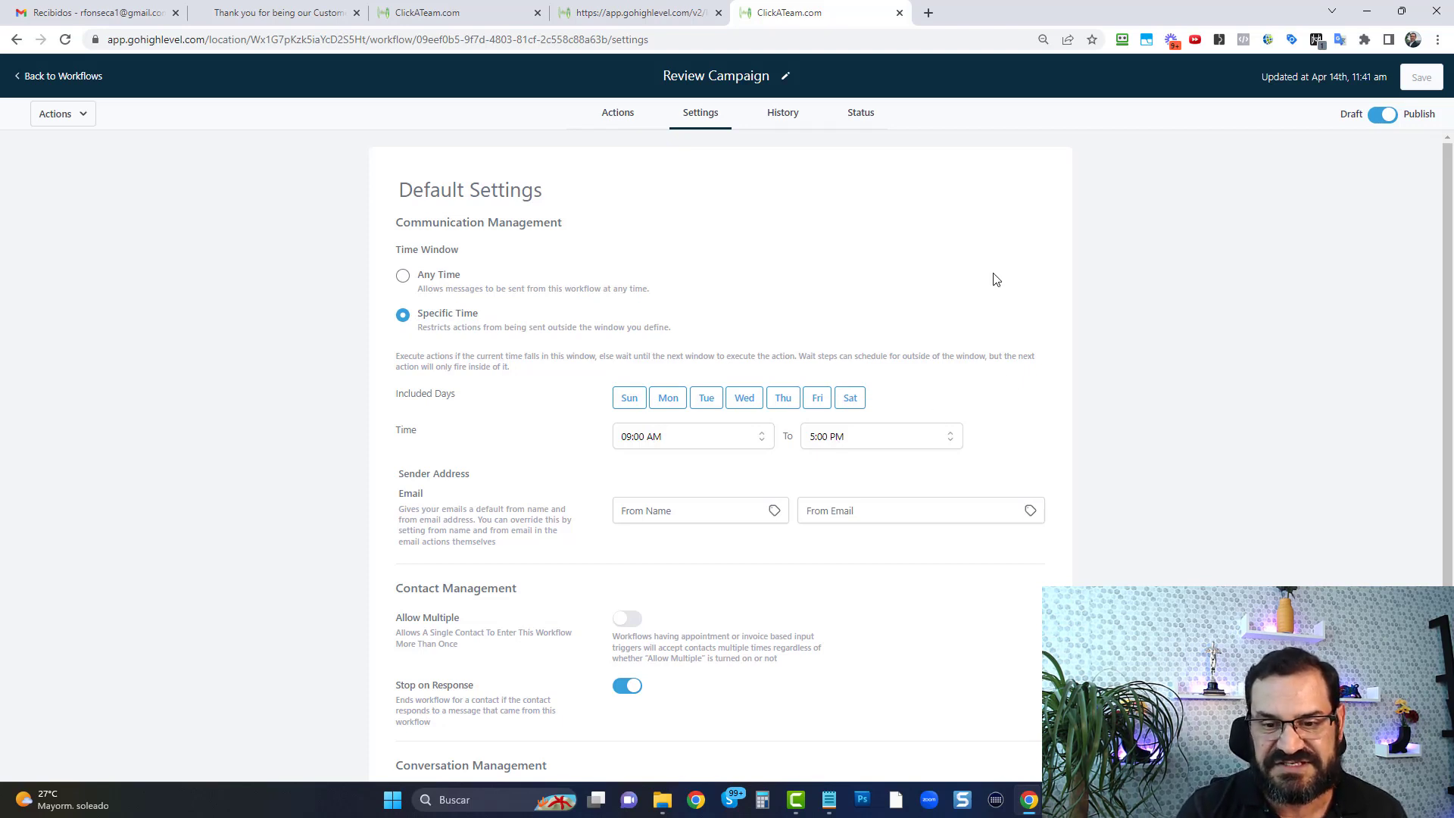
scroll(869, 326, "down", 3)
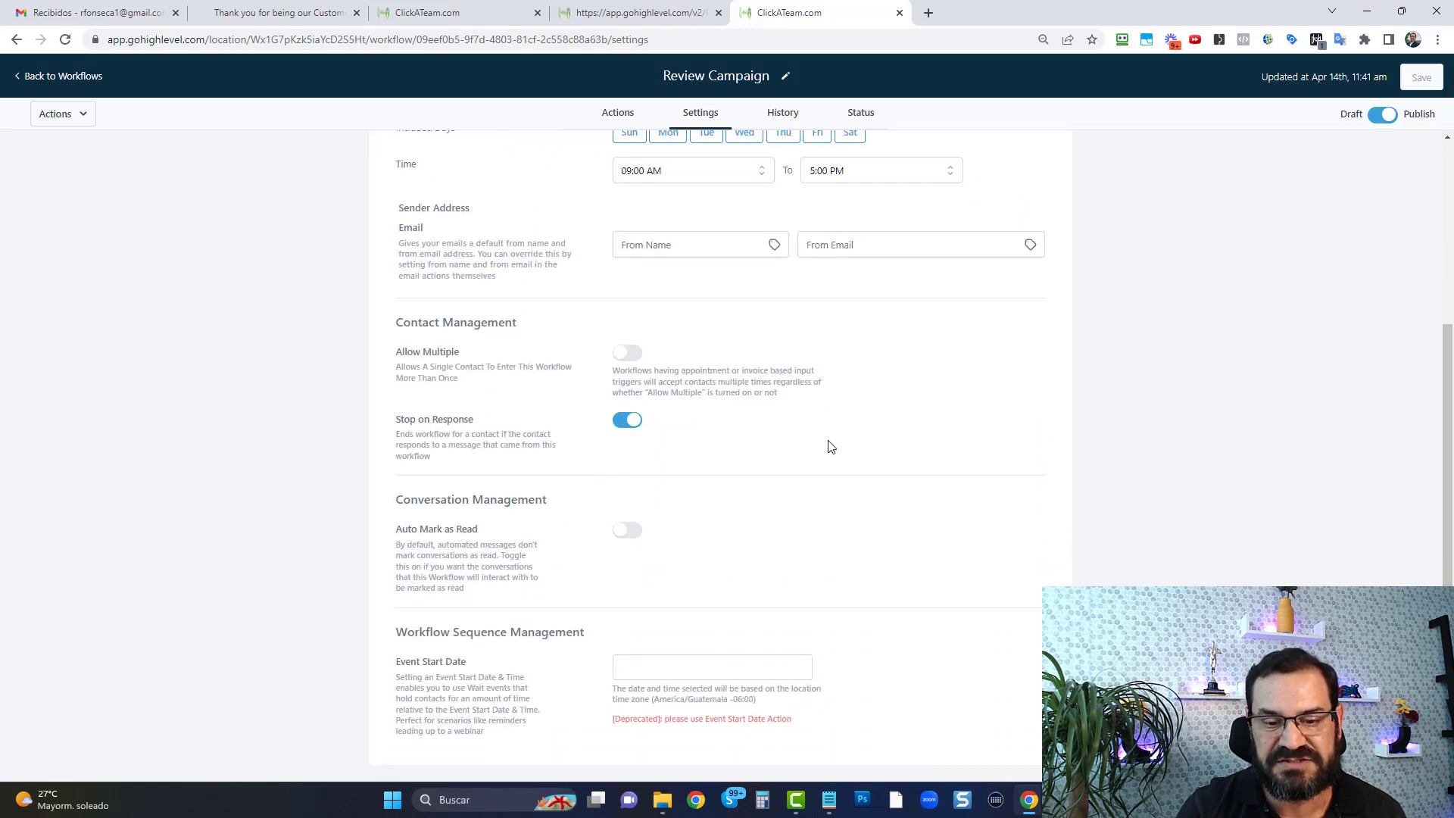
scroll(829, 446, "up", 1)
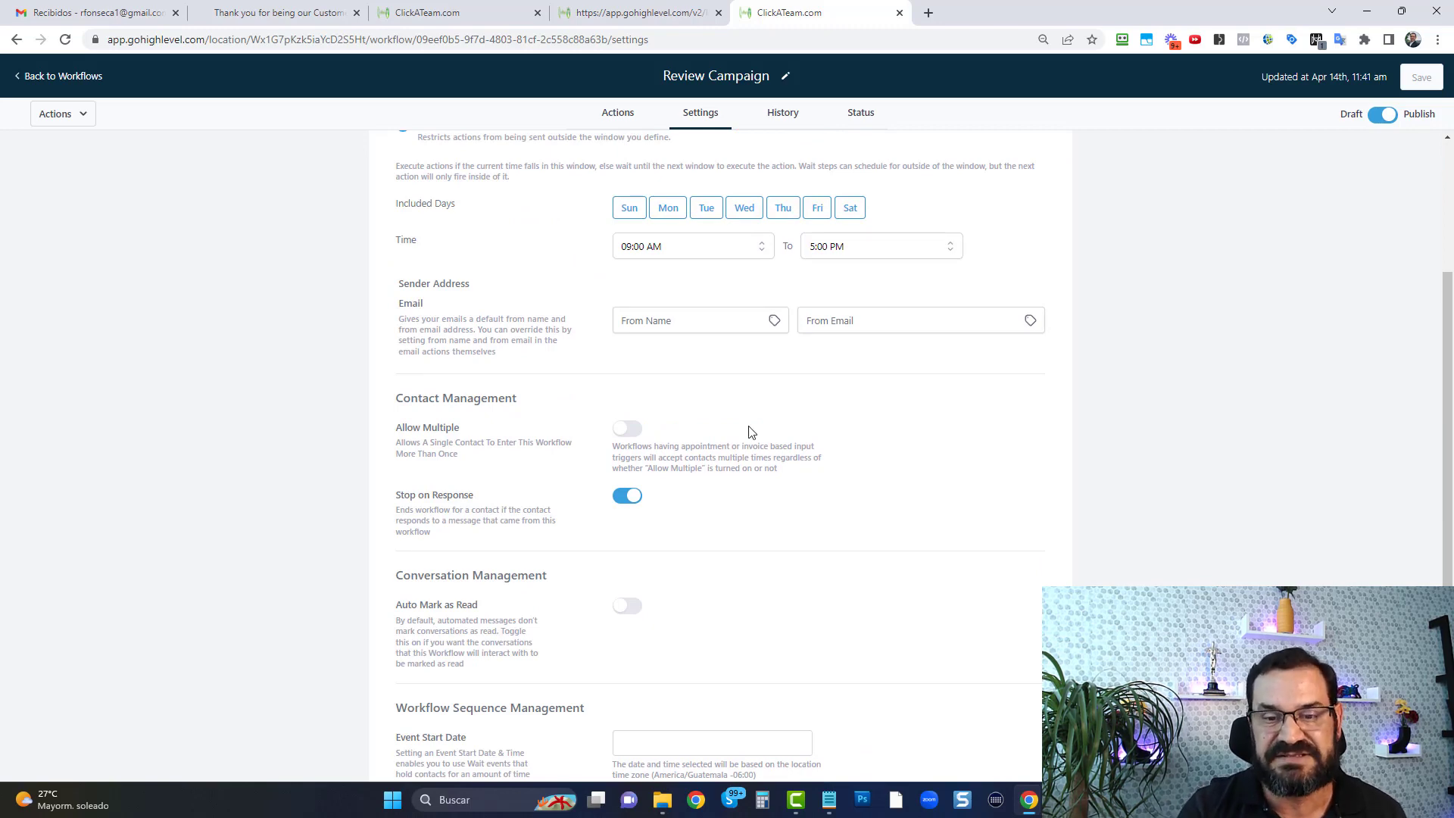
scroll(749, 430, "up", 3)
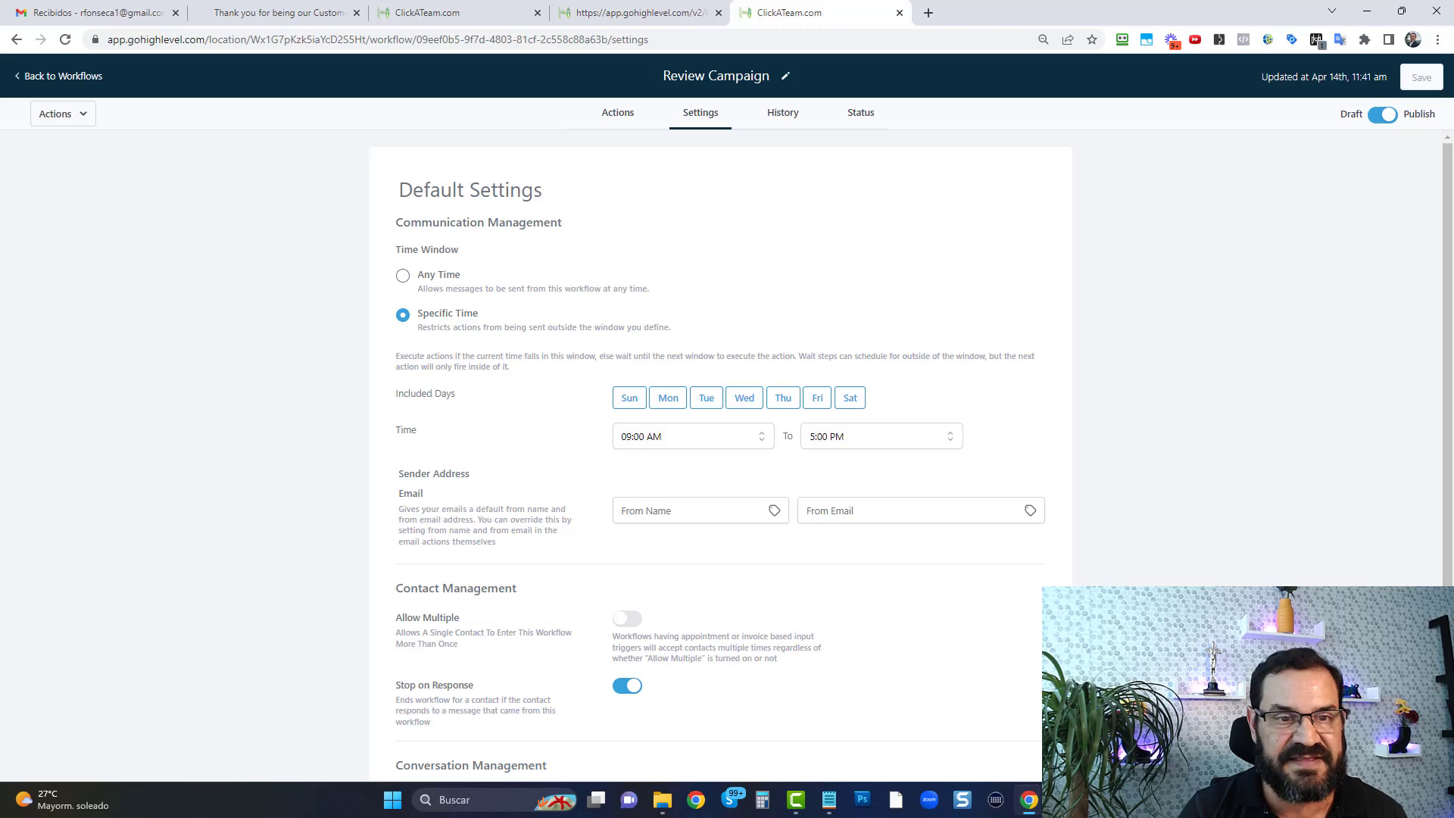
Return to the workflow list, search it for "review" and open the "Negative Feedback from Review Campaign" workflow
left_click(60, 75)
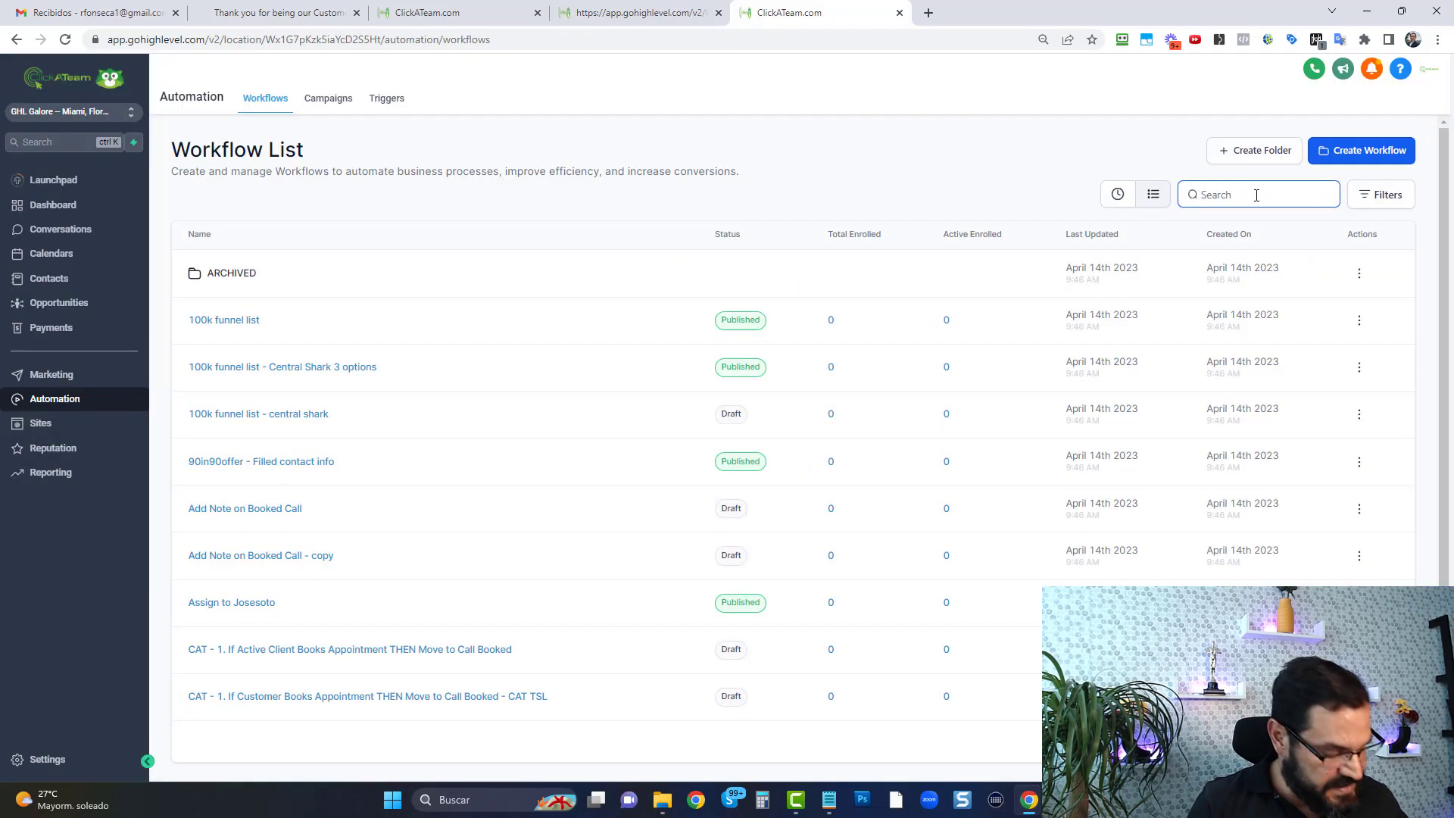
type("review")
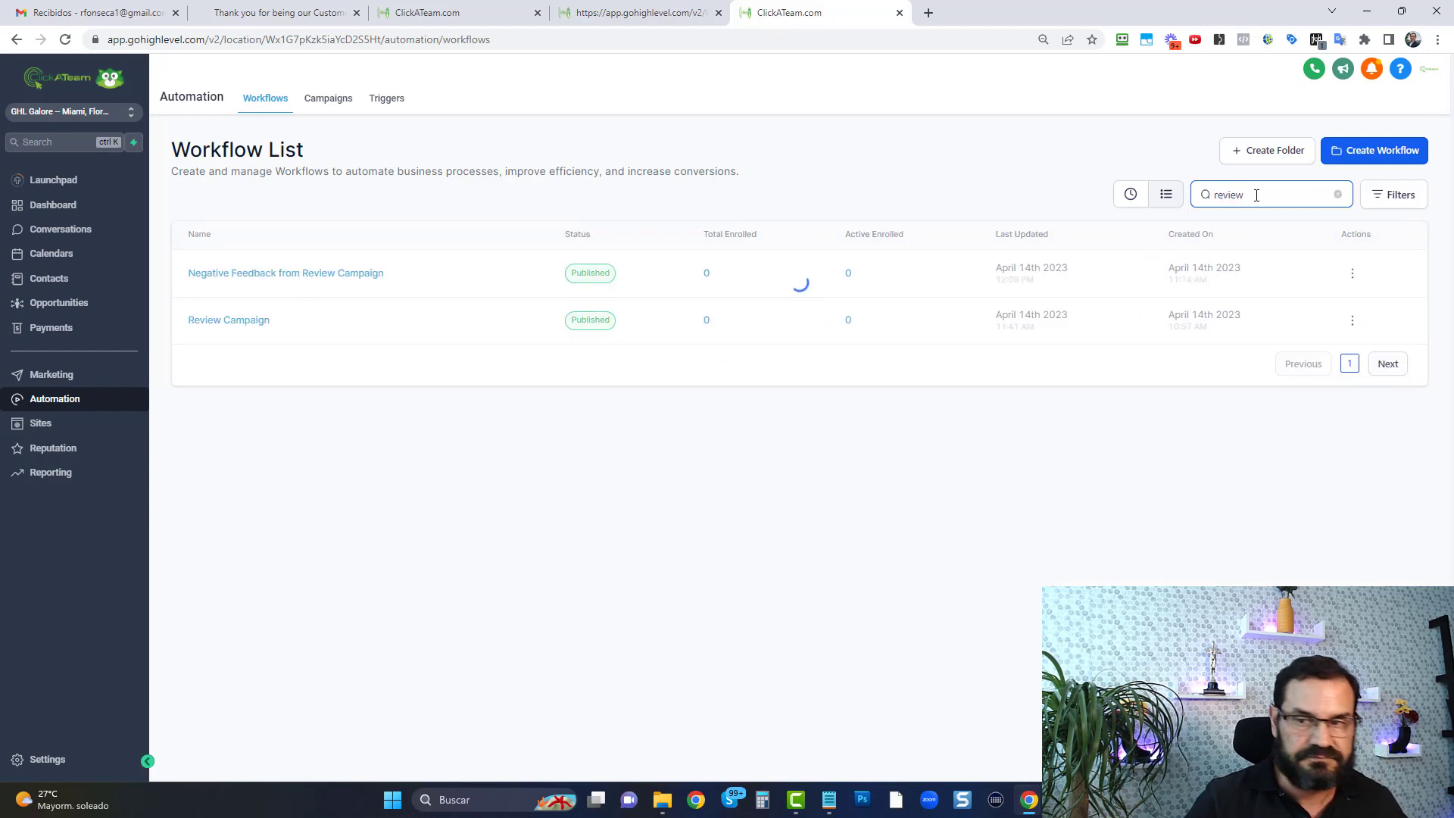
left_click(341, 280)
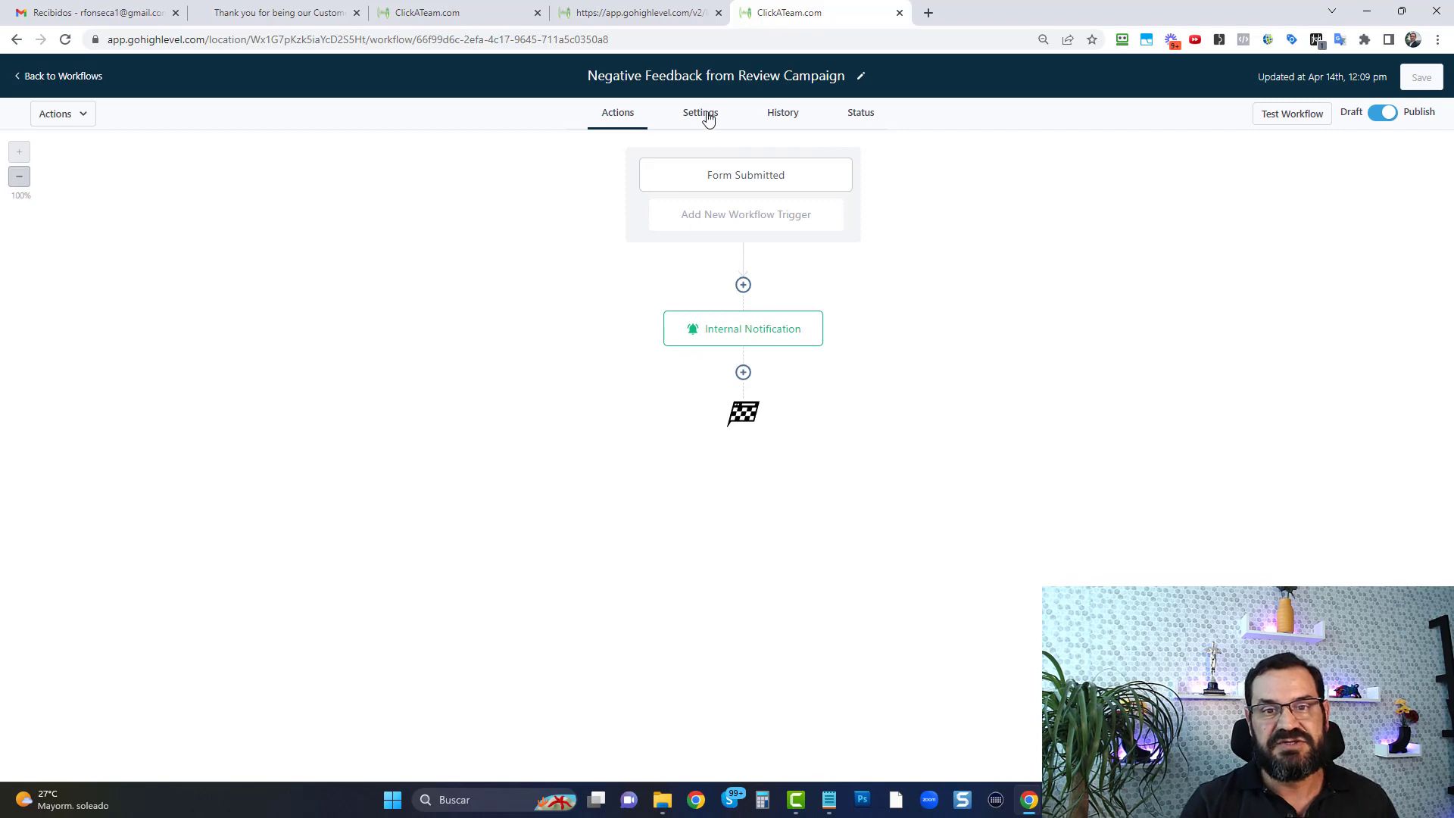
Check the negative feedback workflow's default settings and go back to its action diagram
left_click(703, 112)
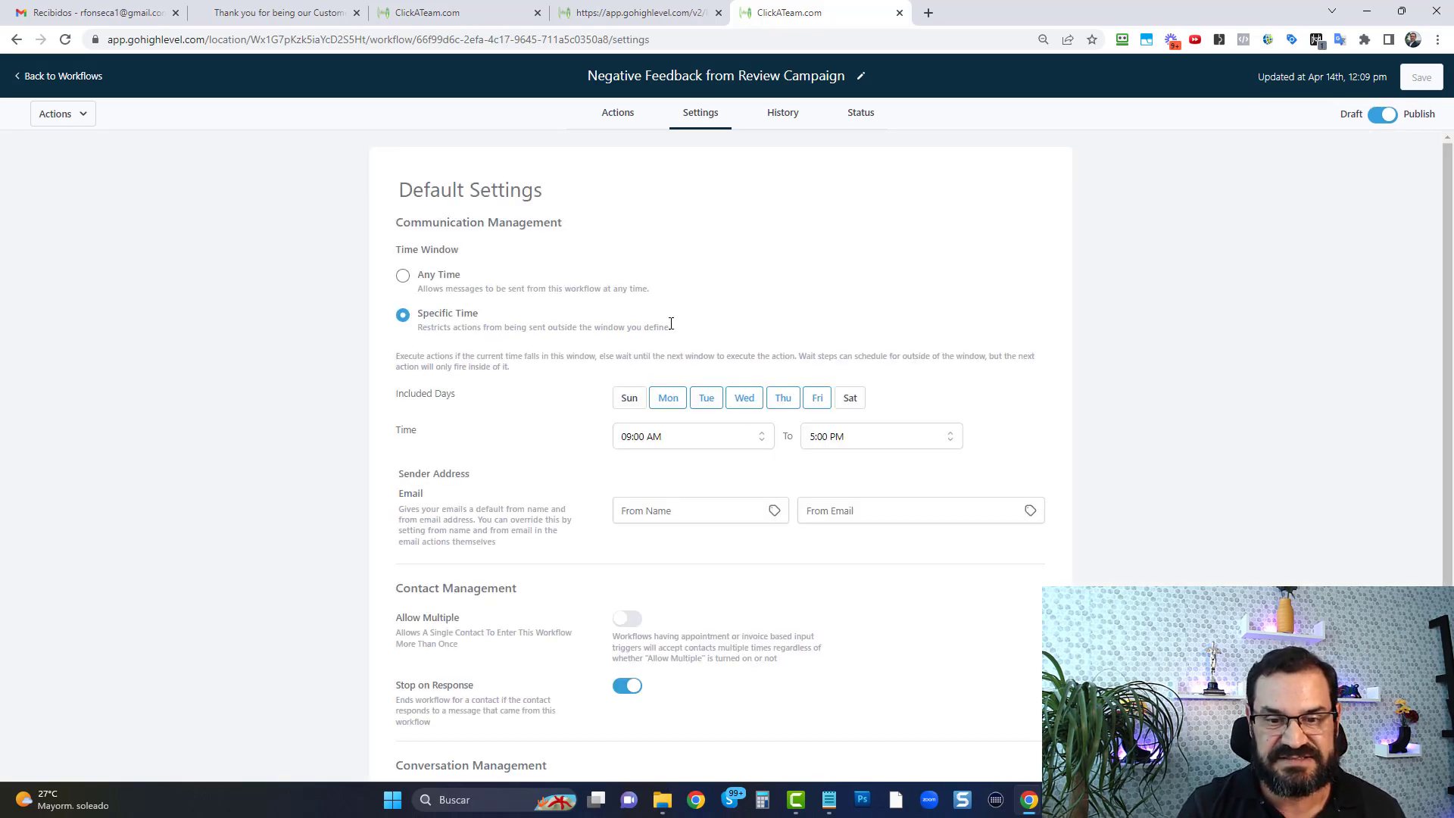
scroll(681, 356, "down", 3)
scroll(693, 377, "up", 3)
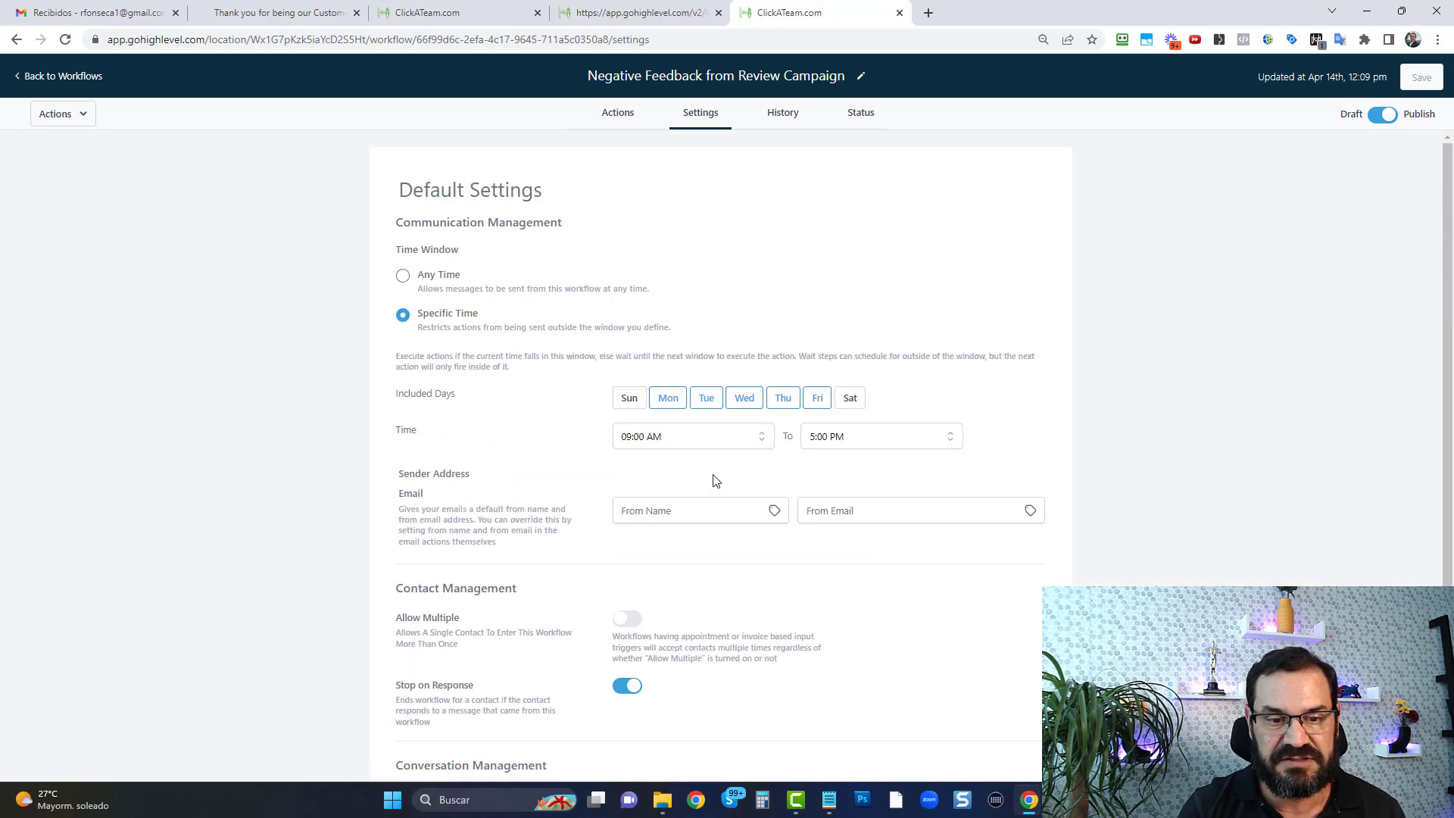
left_click(617, 113)
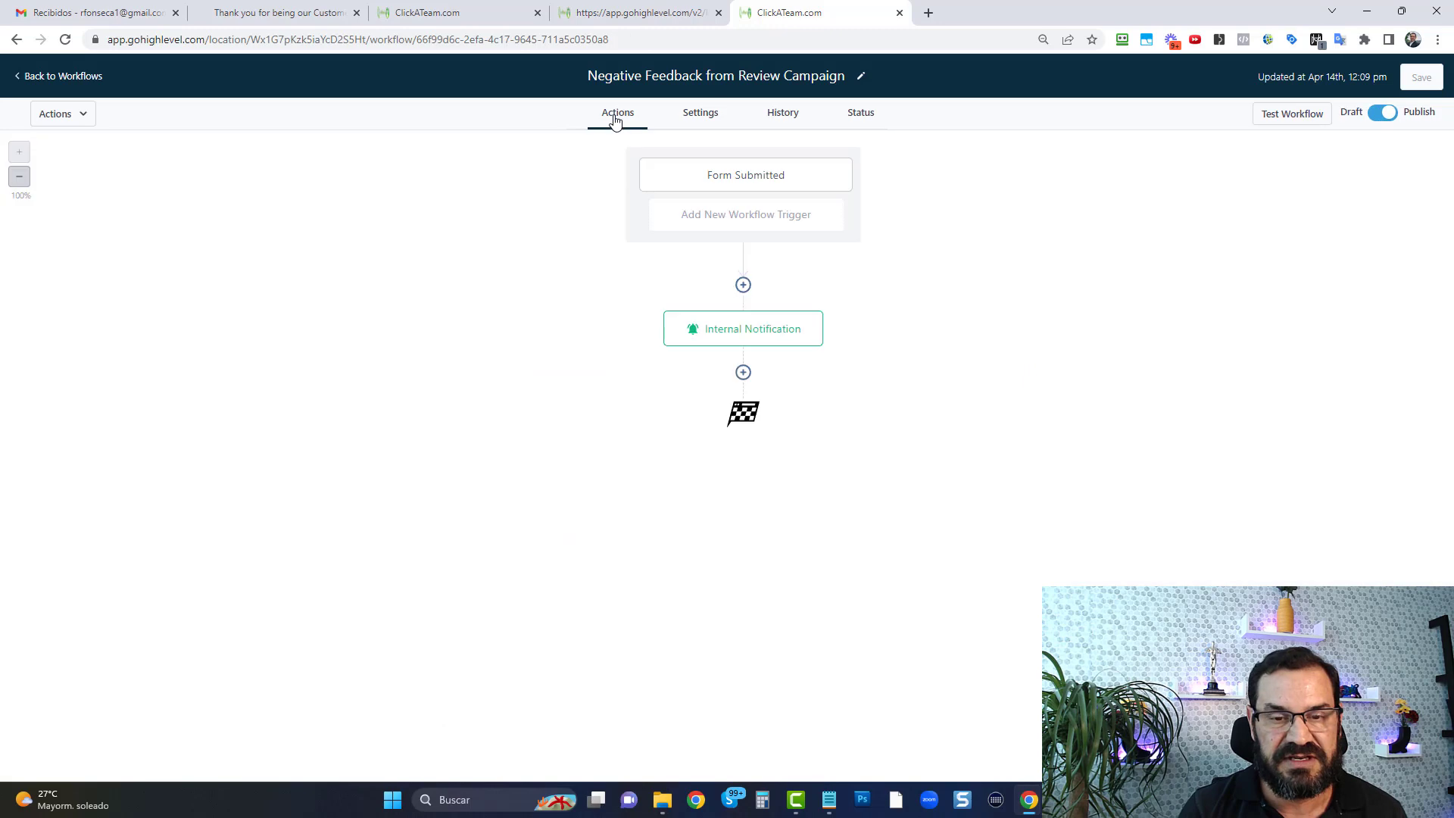
Inspect the Form Submitted trigger's form filter and the Internal Notification's custom recipient, subject and message
left_click(749, 187)
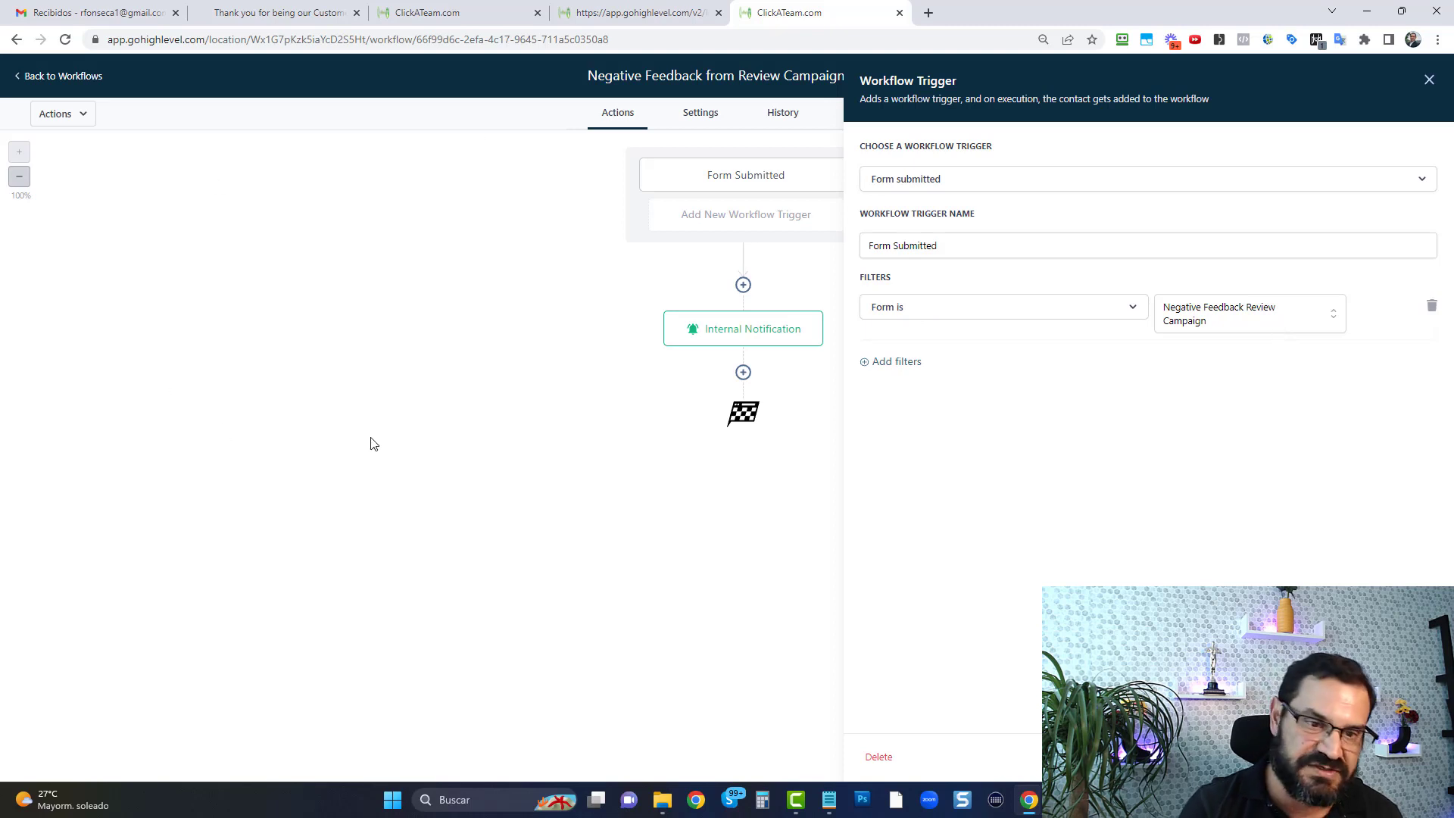
left_click(755, 332)
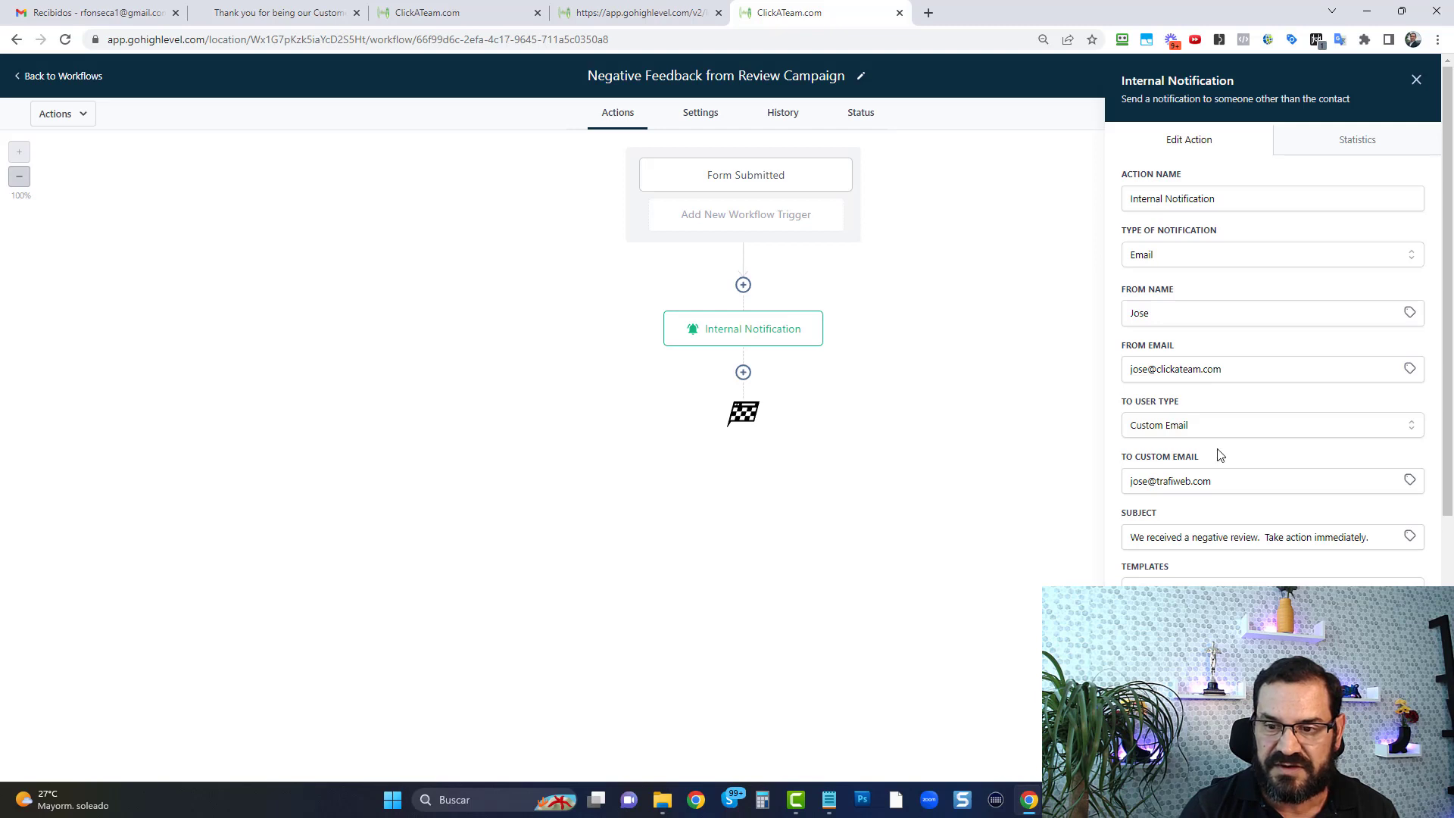
left_click_drag(1230, 481, 1098, 501)
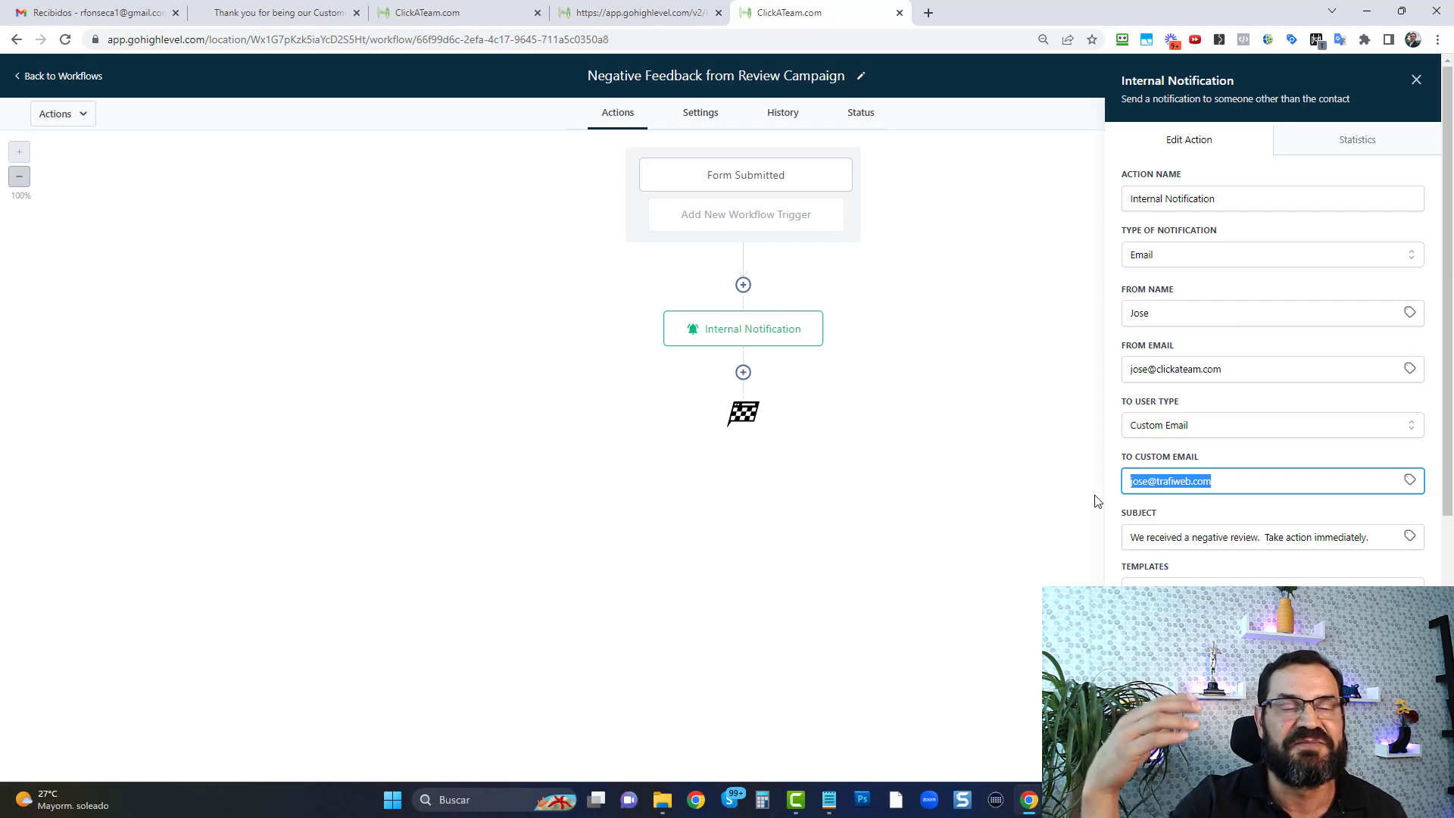
scroll(1324, 448, "down", 3)
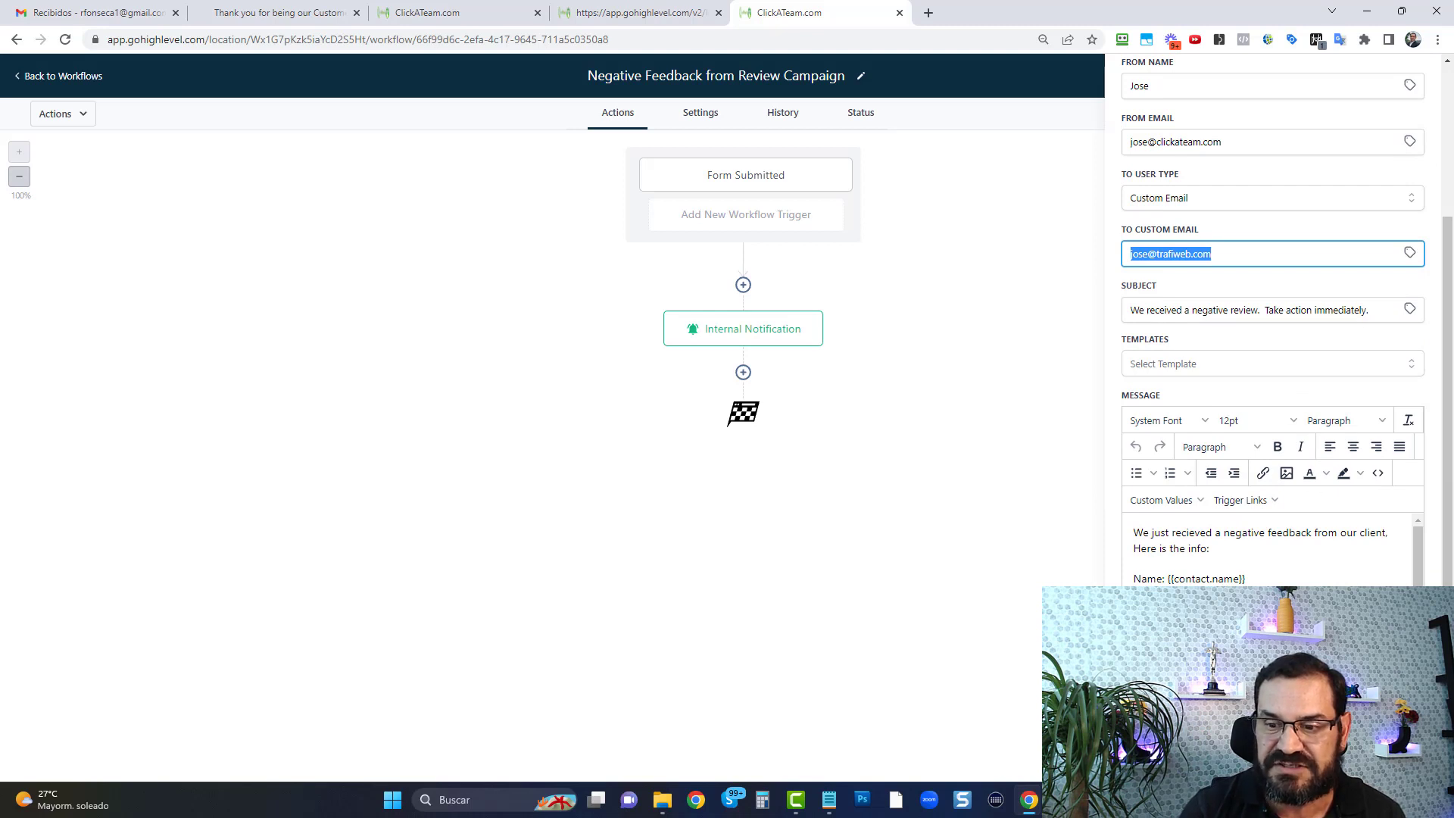
scroll(1272, 576, "down", 1)
left_click_drag(1418, 629, 1418, 705)
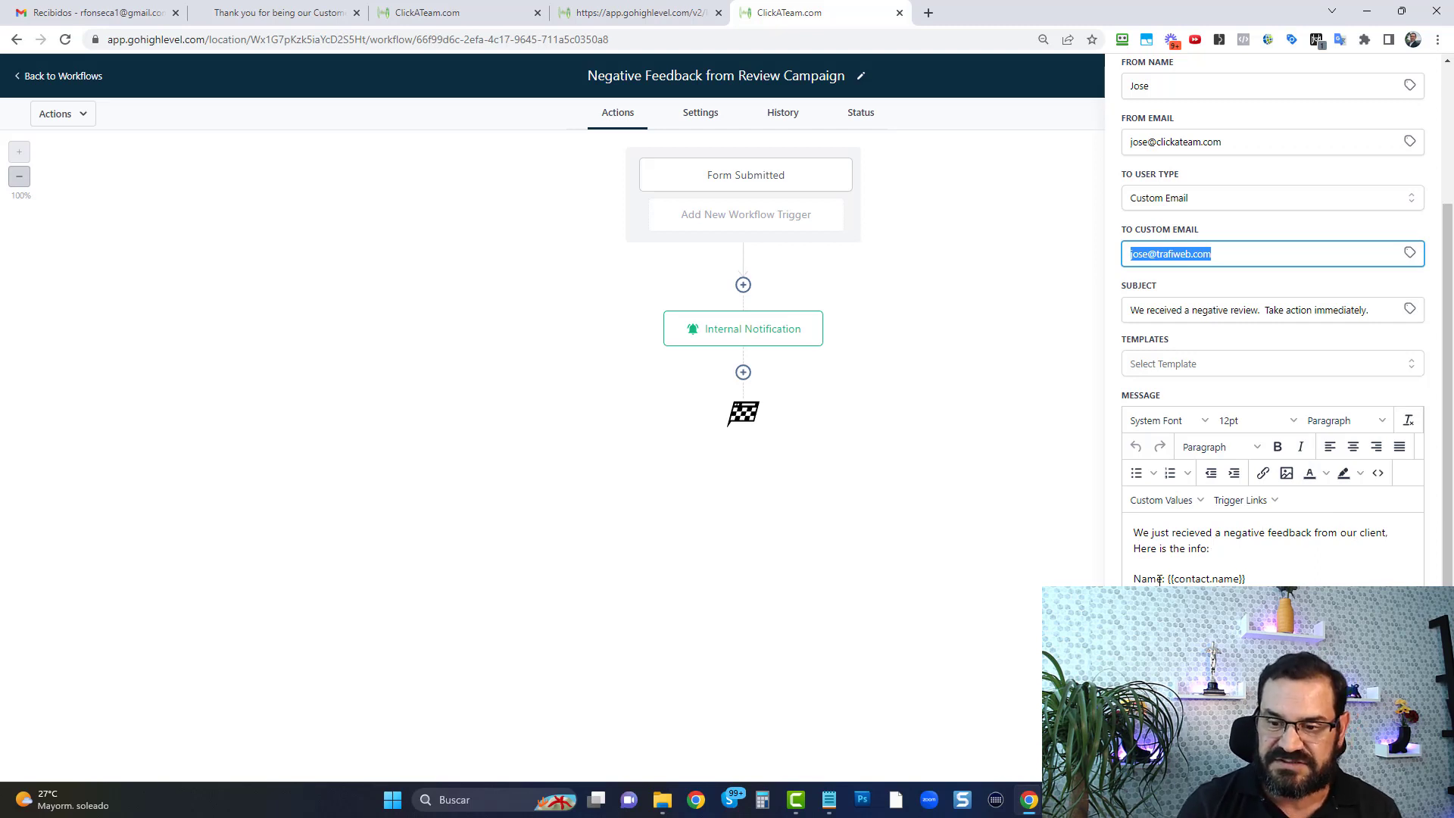
Look through the contact custom fields available for the notification message and close the Internal Notification action
key("Tab")
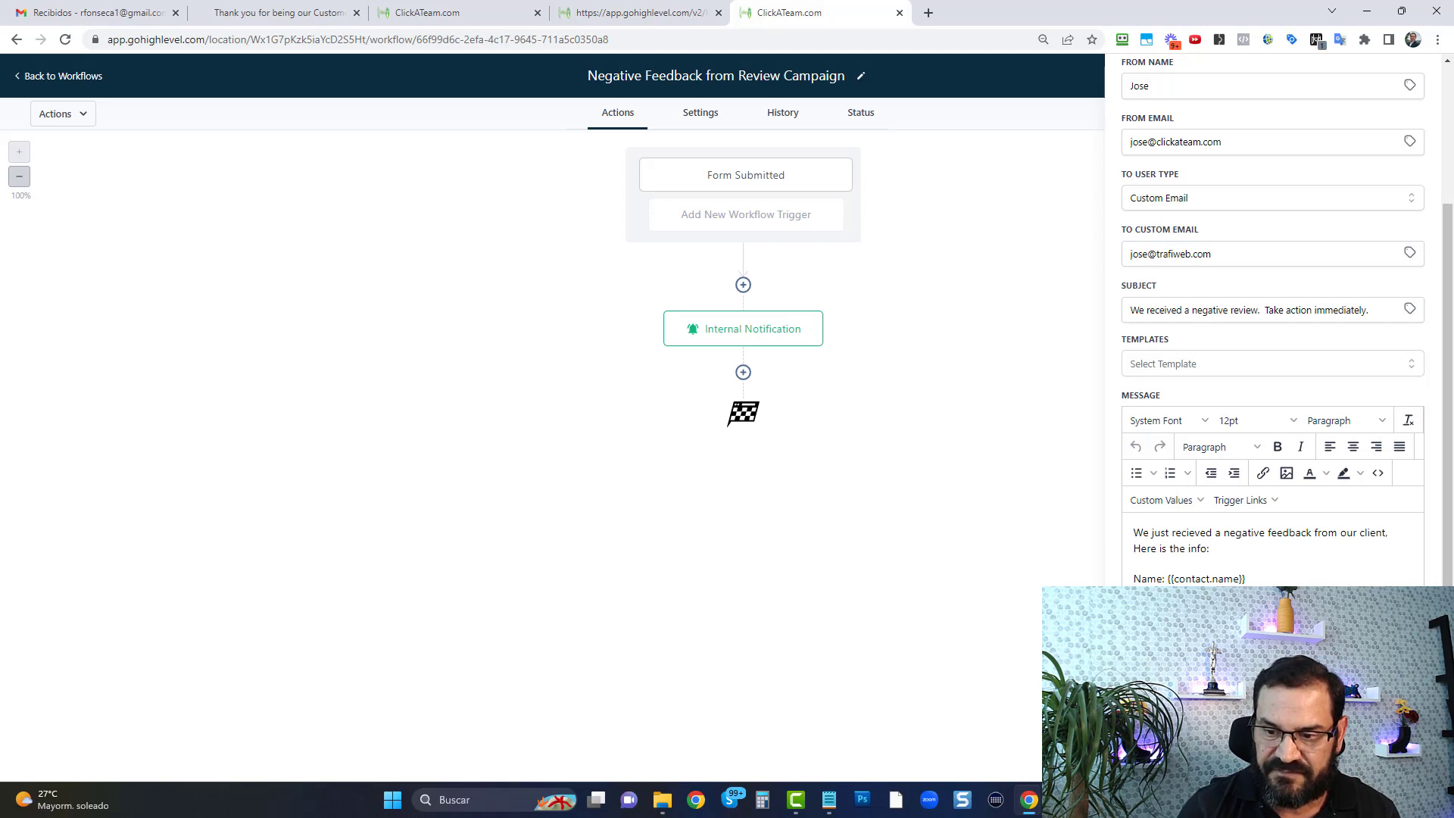
left_click(1194, 500)
mouse_move(1188, 530)
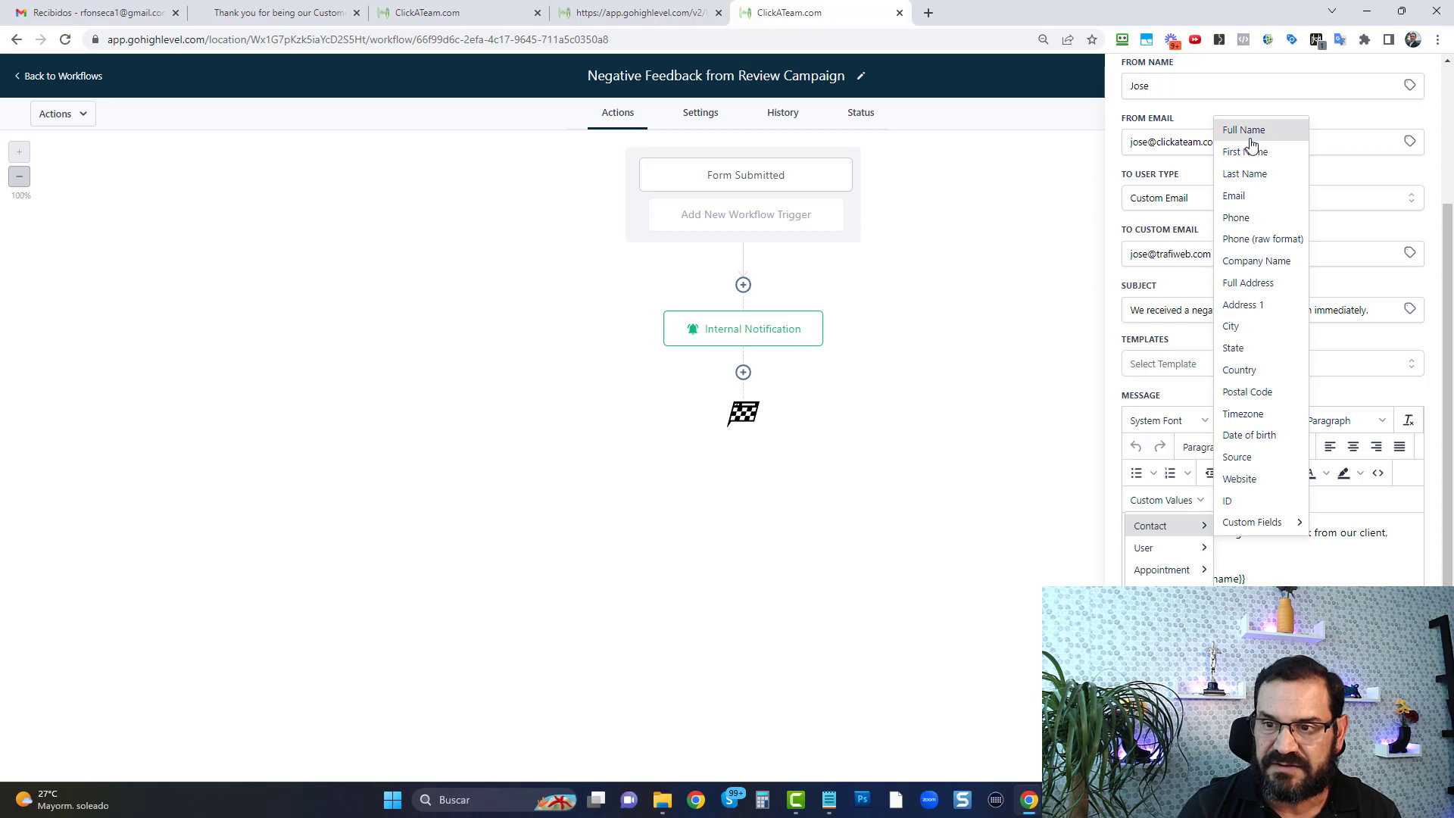
mouse_move(1263, 524)
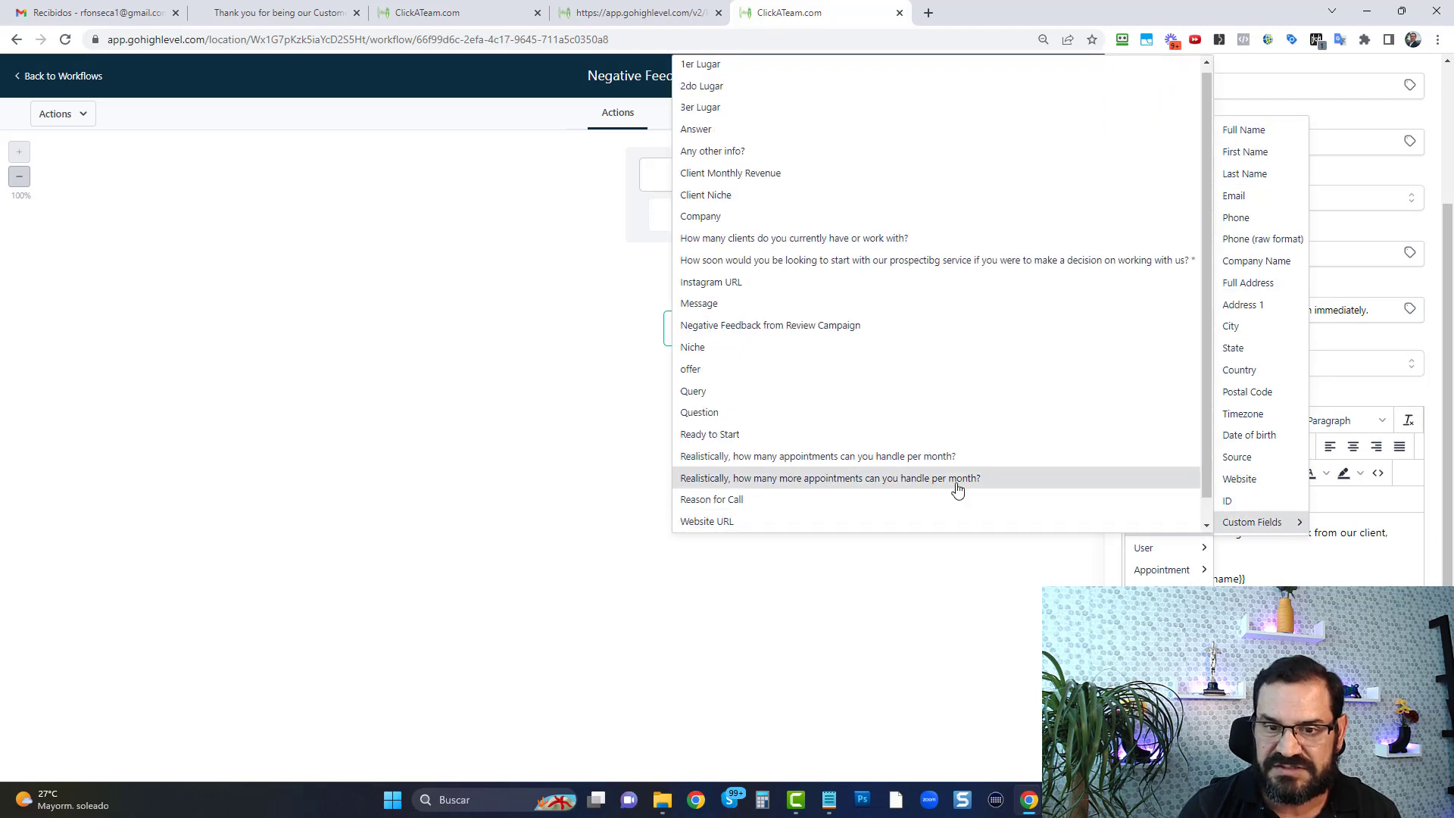
scroll(833, 430, "down", 1)
scroll(832, 429, "up", 1)
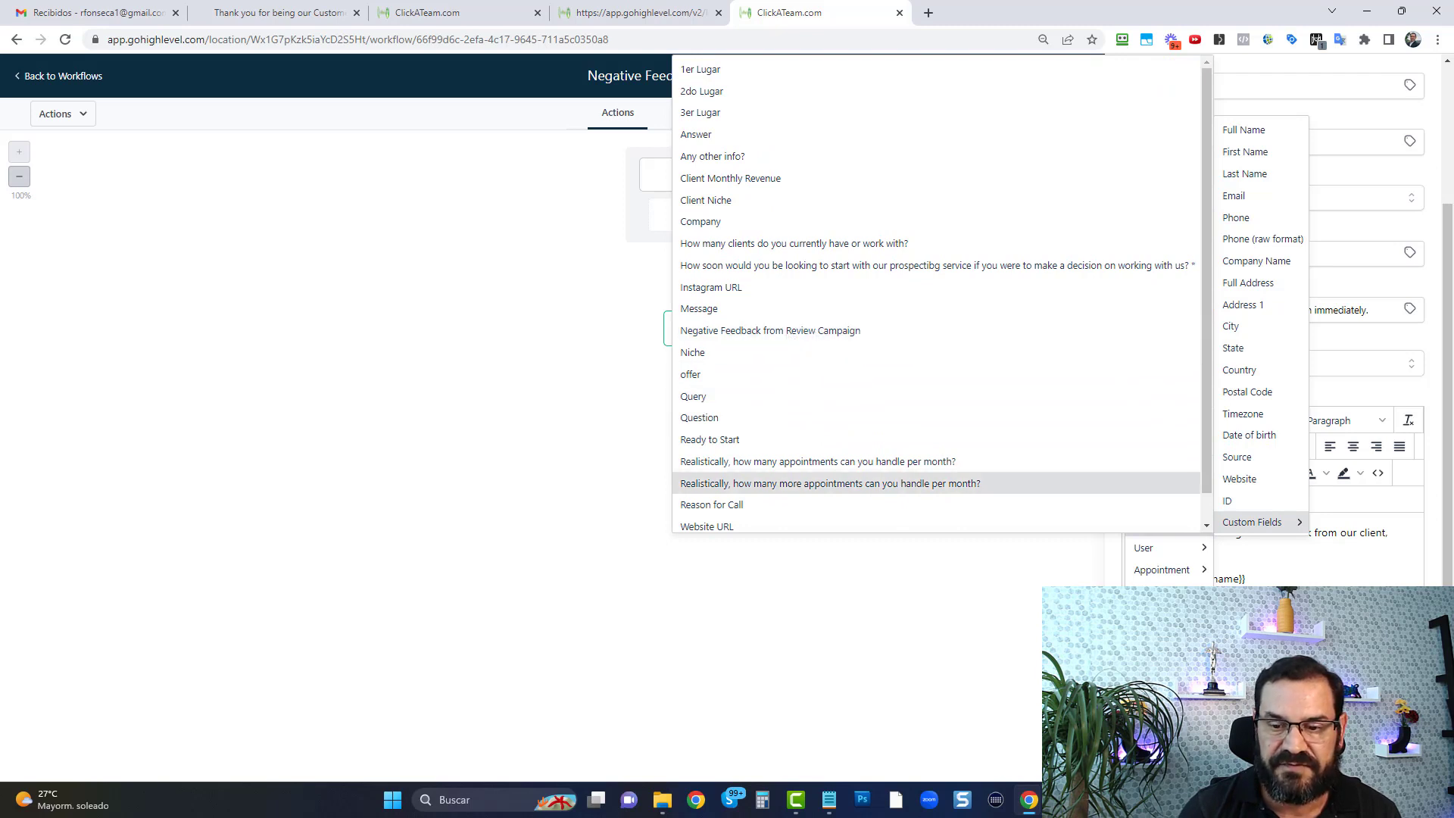
left_click(954, 483)
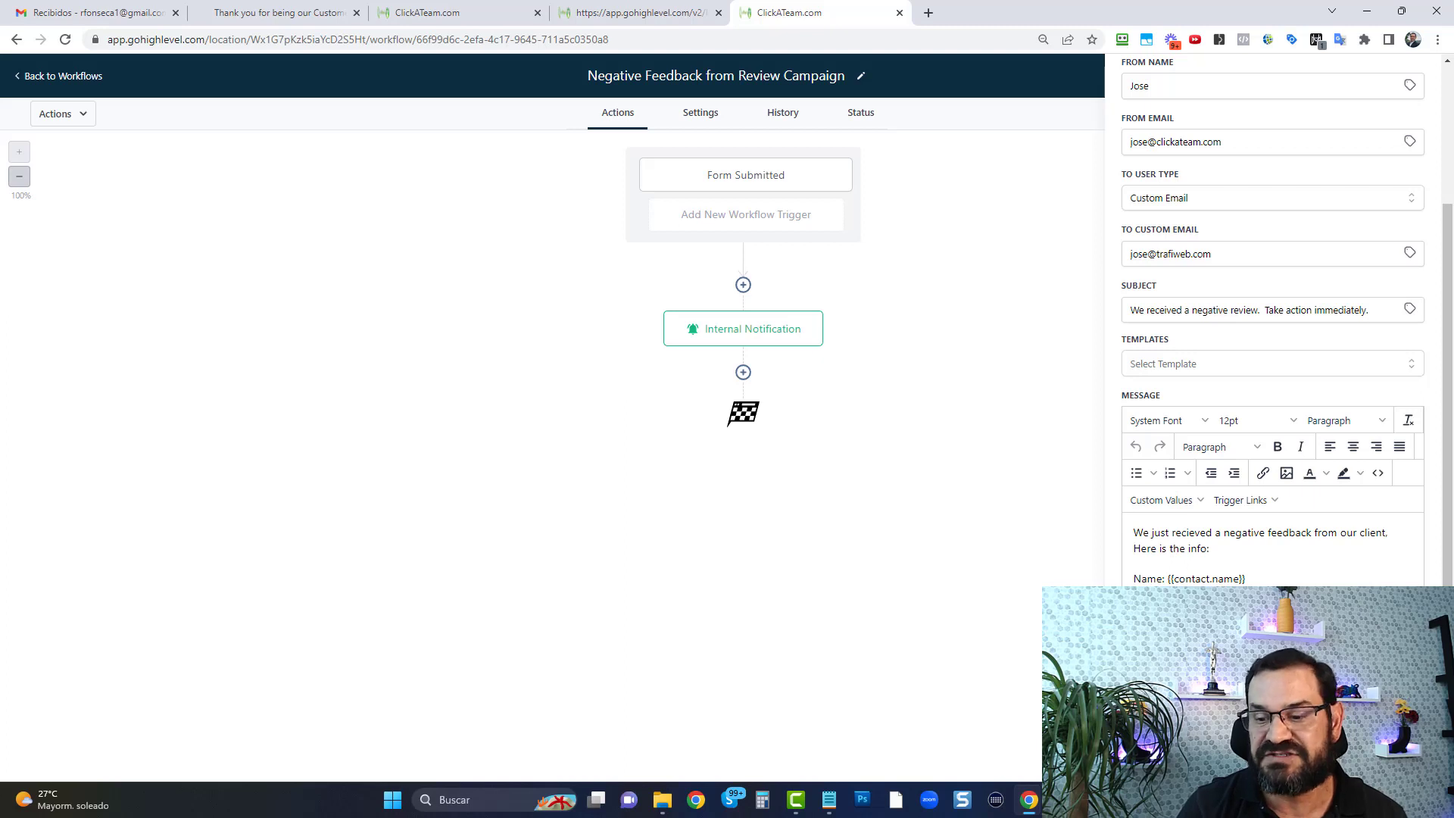
left_click(1310, 757)
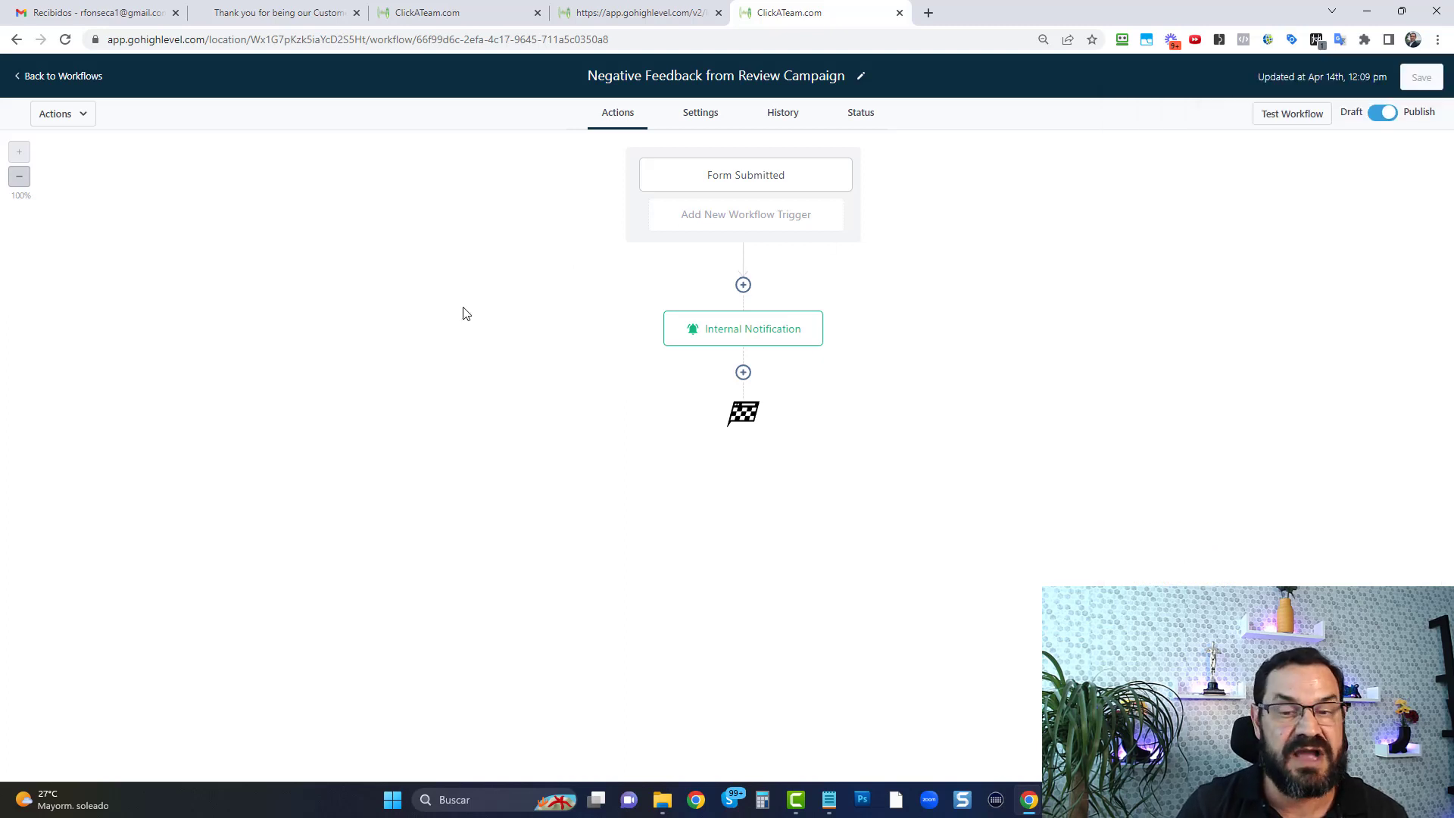
Leave the negative feedback workflow and switch to the live star-rating review page
left_click(72, 79)
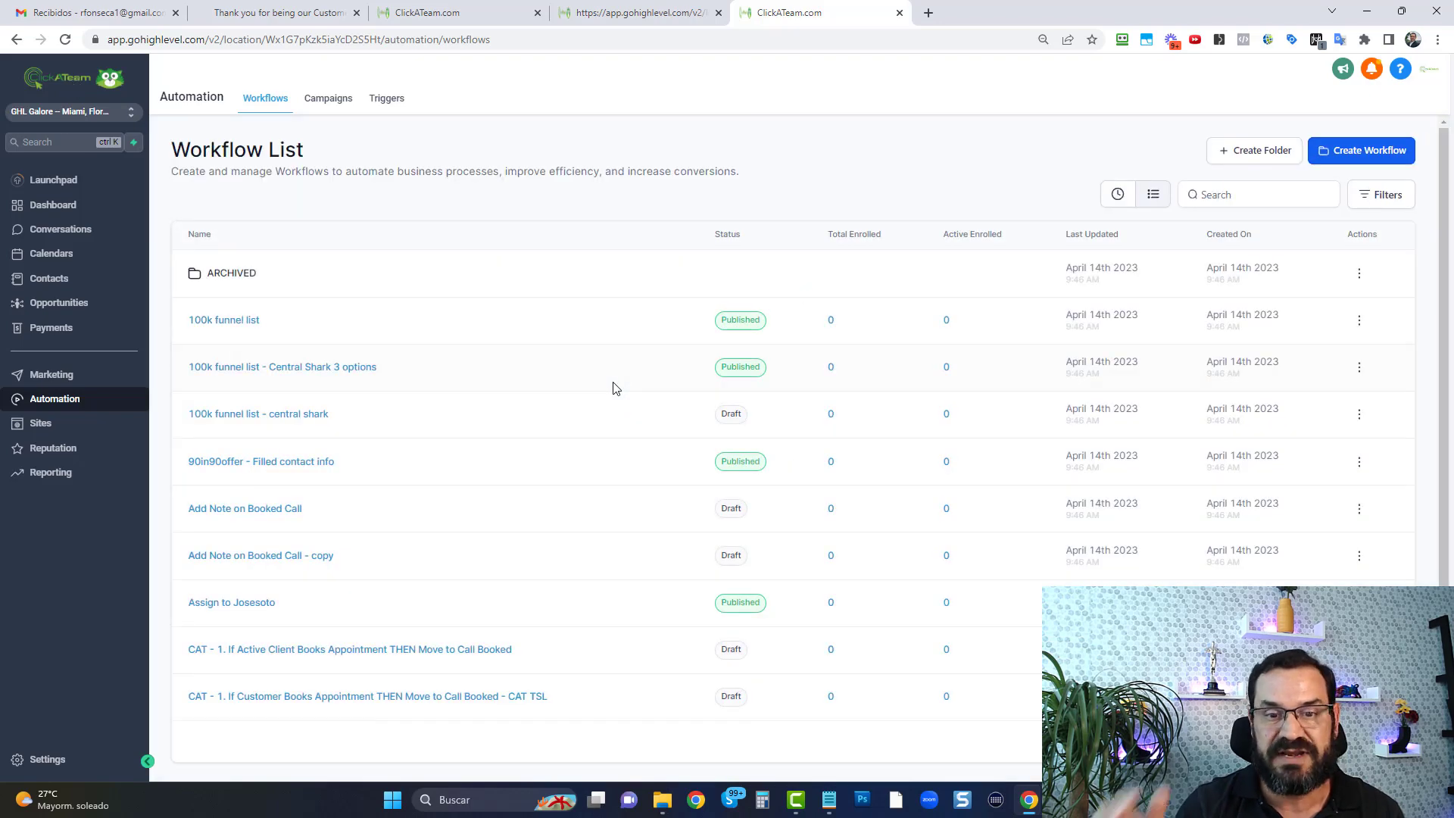
left_click(279, 17)
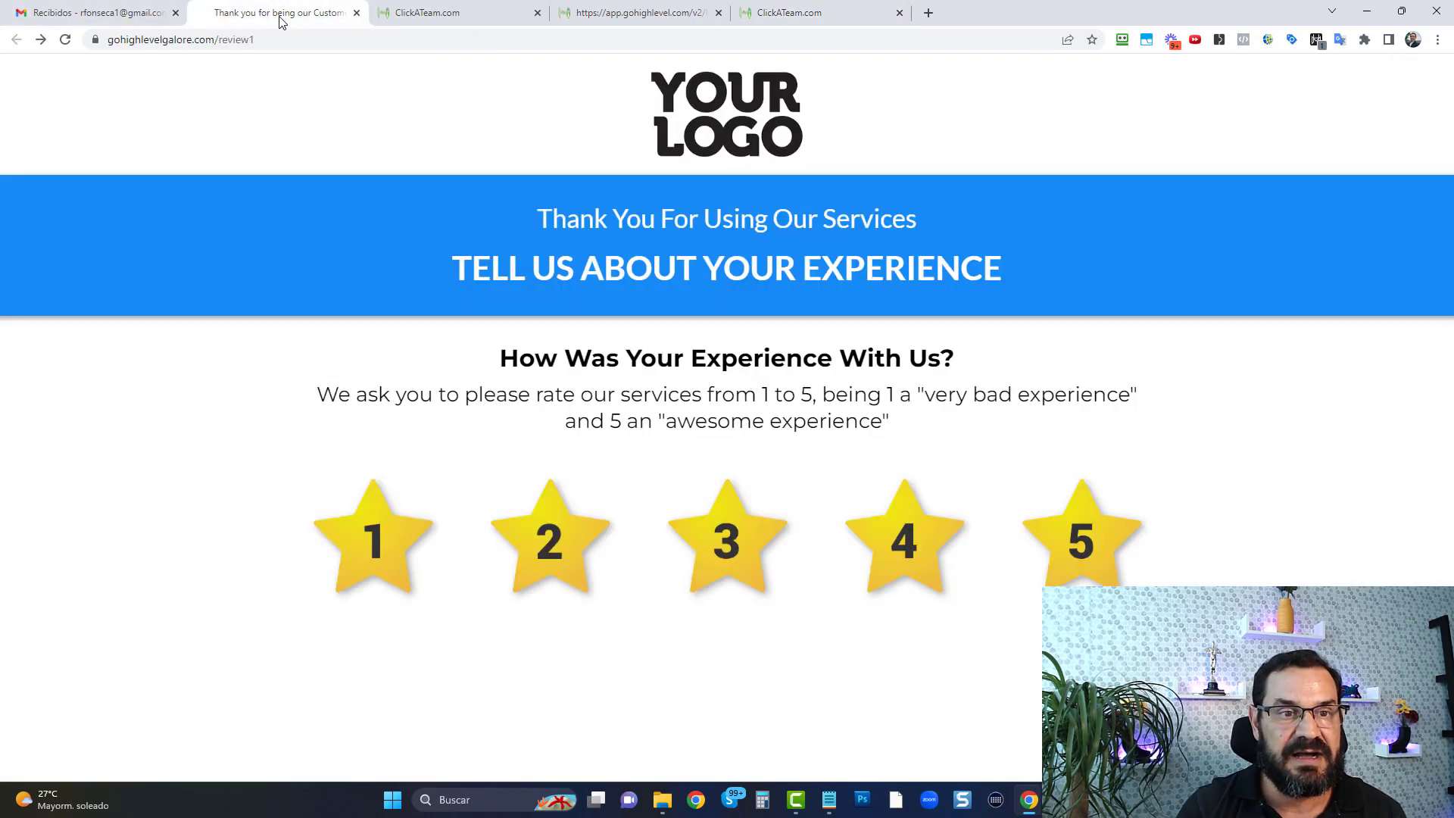